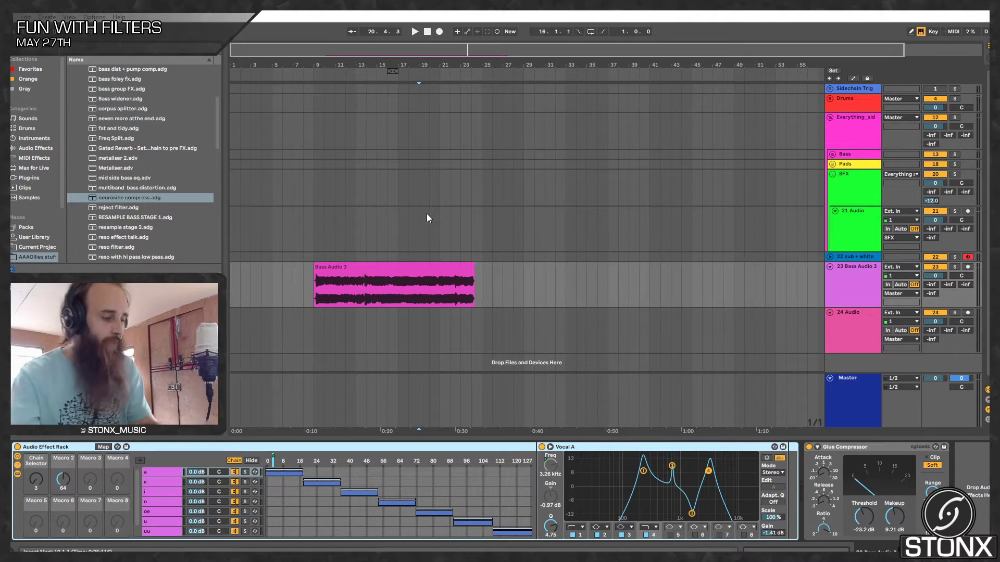
Step: Play the Bass Audio 3 clip from bar 9 with the Audio Effect Rack and Glue Compressor bypassed
left_click(309, 274)
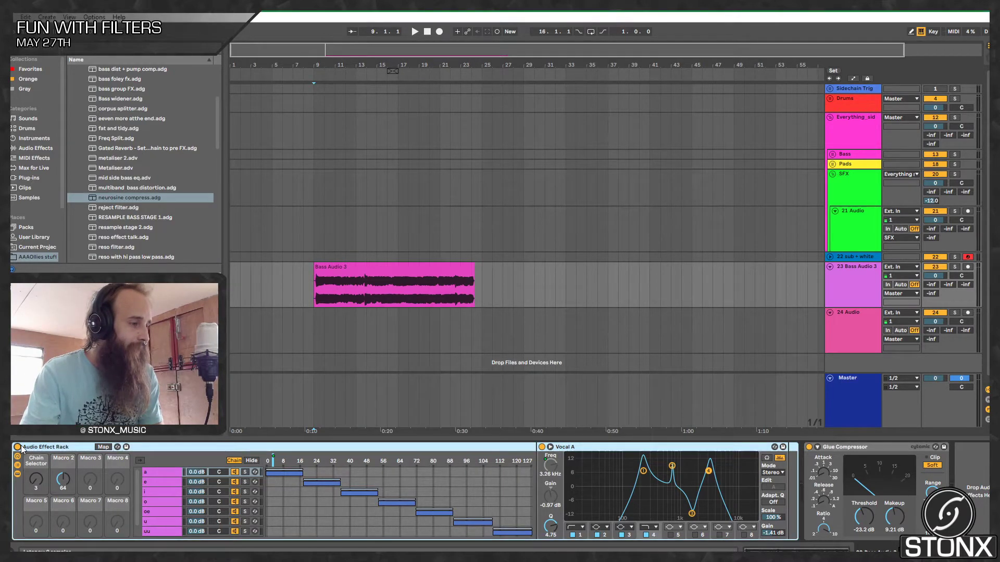
left_click(317, 293)
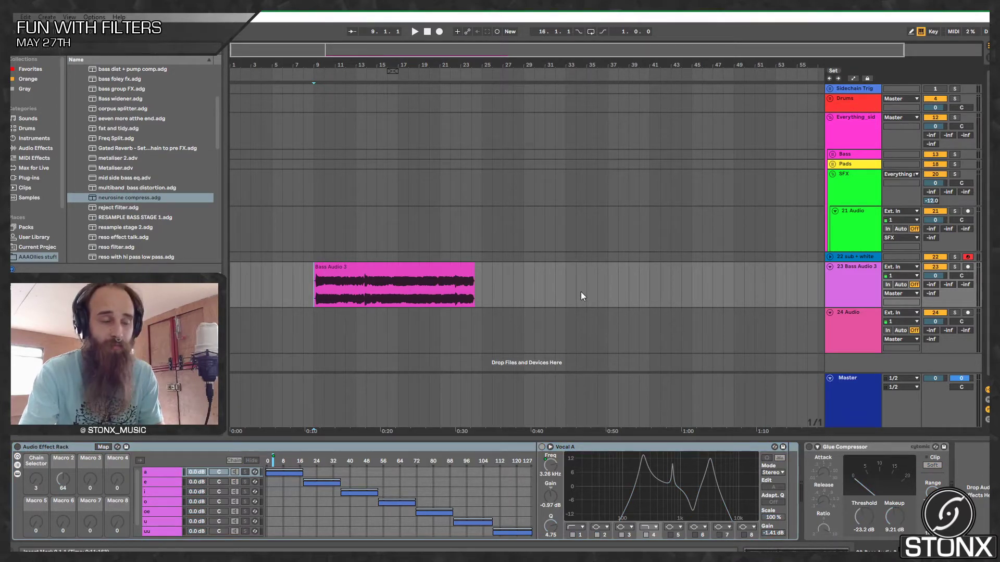
key("space")
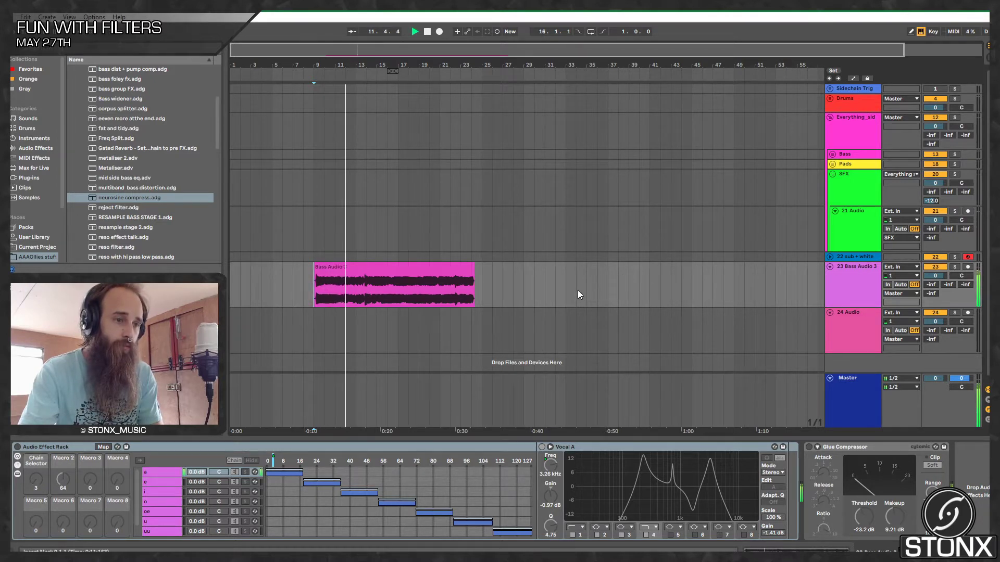
key("space")
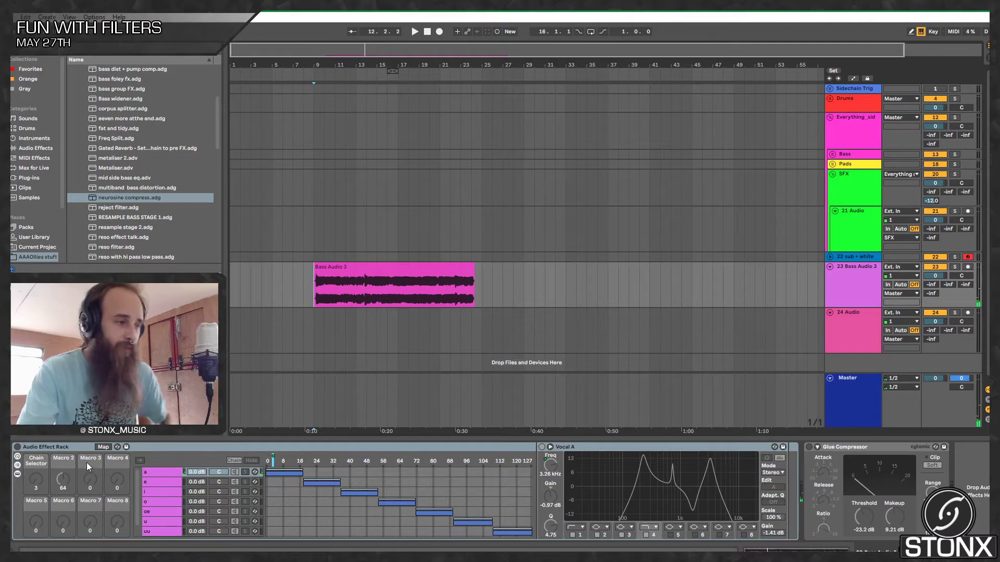
Step: Re-enable the Audio Effect Rack and Glue Compressor, and audition the bass from bar 9 while sweeping the Chain Selector macro
left_click(17, 447)
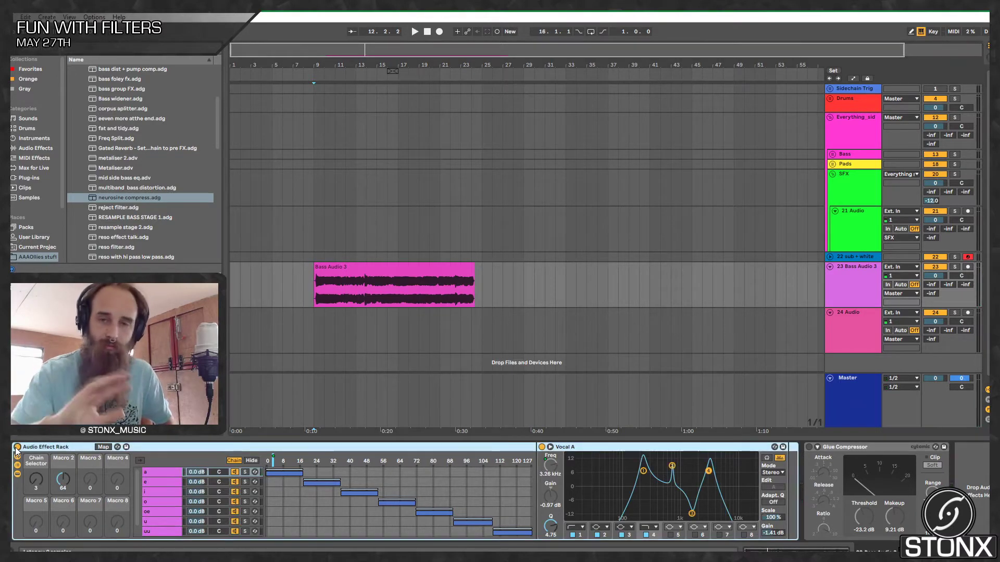
left_click(809, 448)
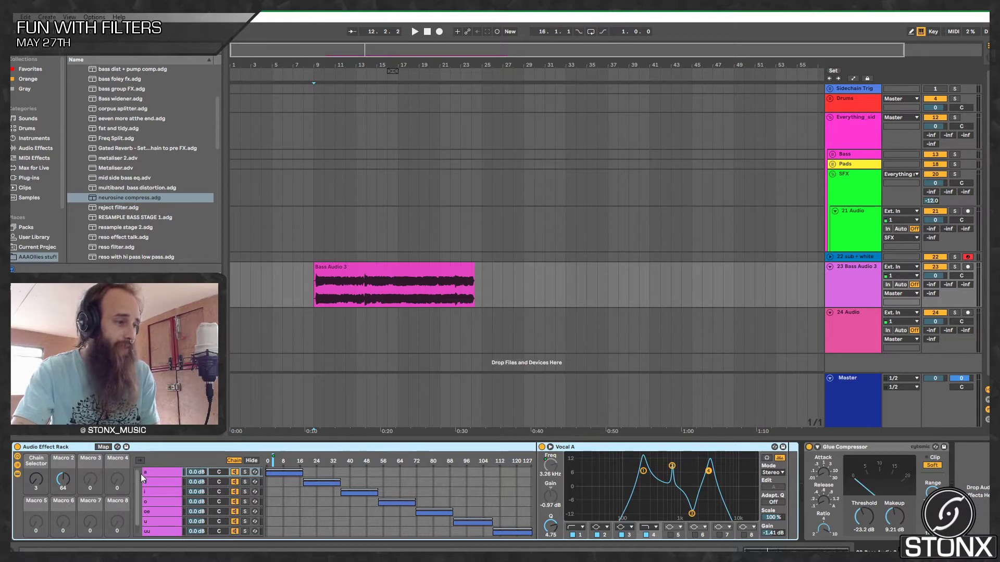
left_click(163, 472)
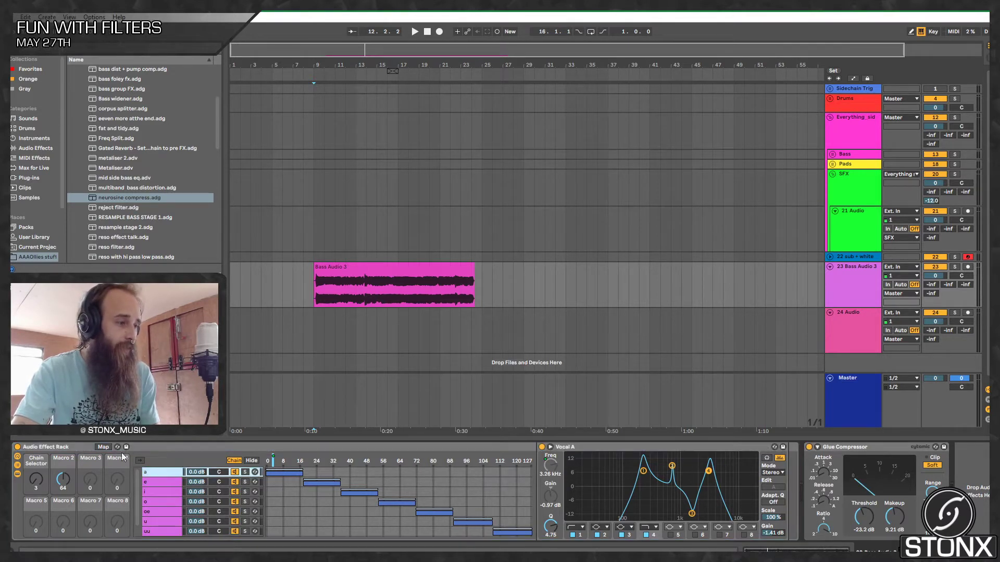
left_click(63, 480)
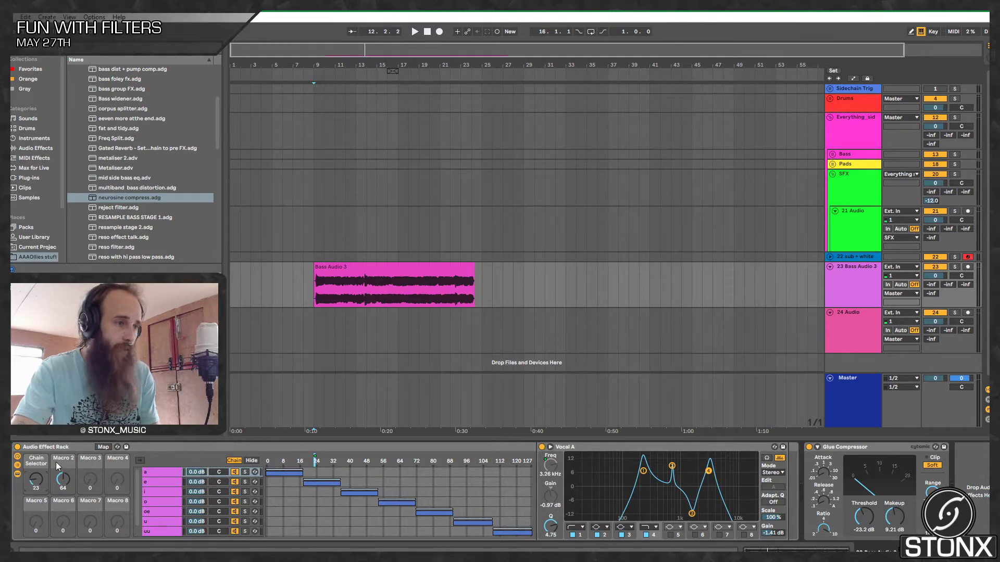
left_click(307, 328)
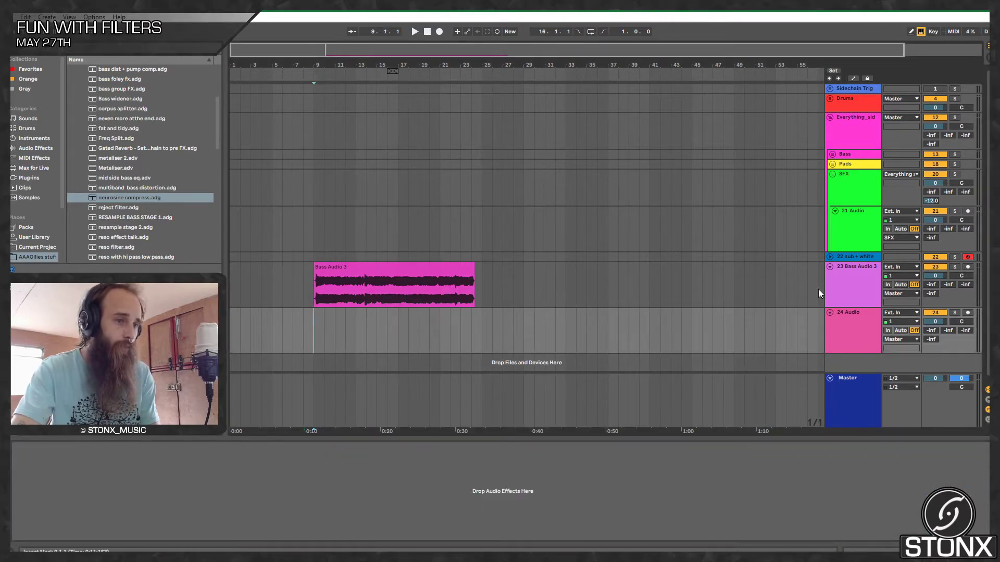
left_click(857, 278)
key("space")
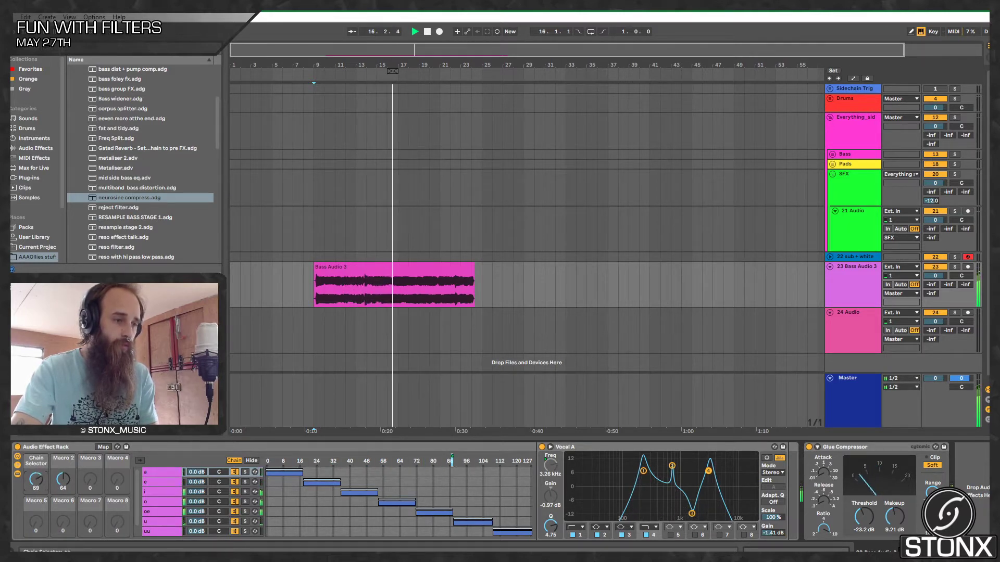
key("space")
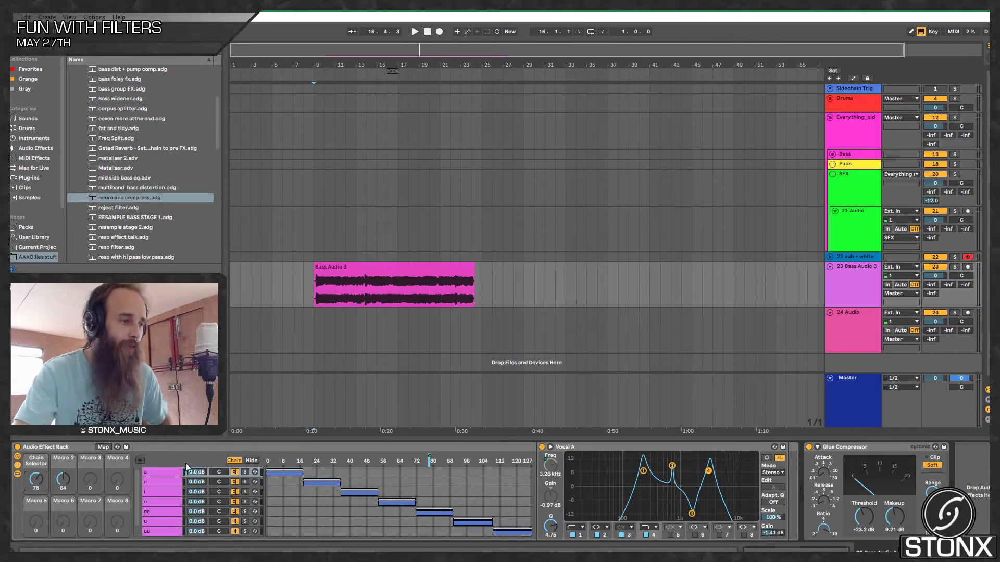
Step: Add the EQ Eight formant preset Vocal A to the 24 Audio track
left_click(177, 445)
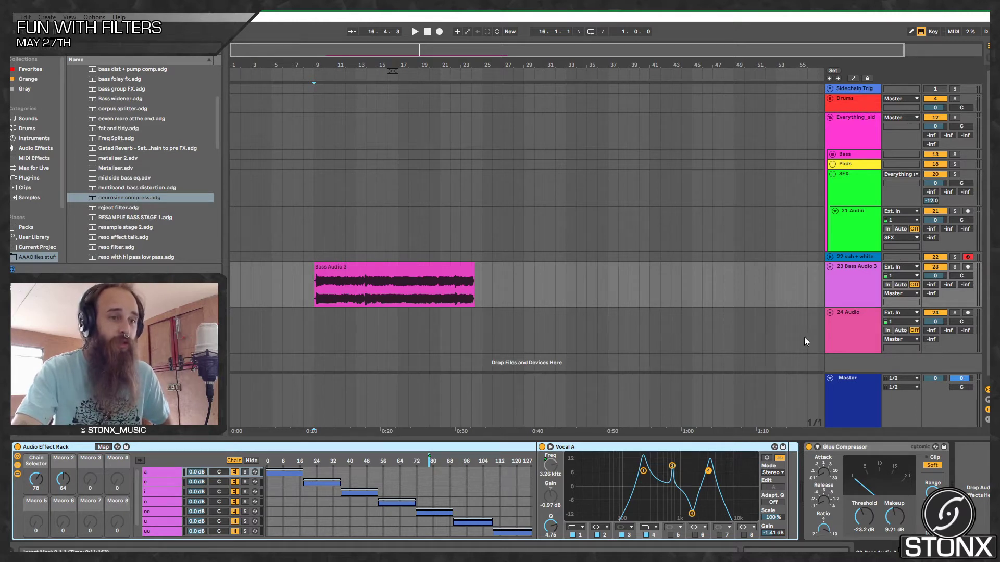
left_click(862, 336)
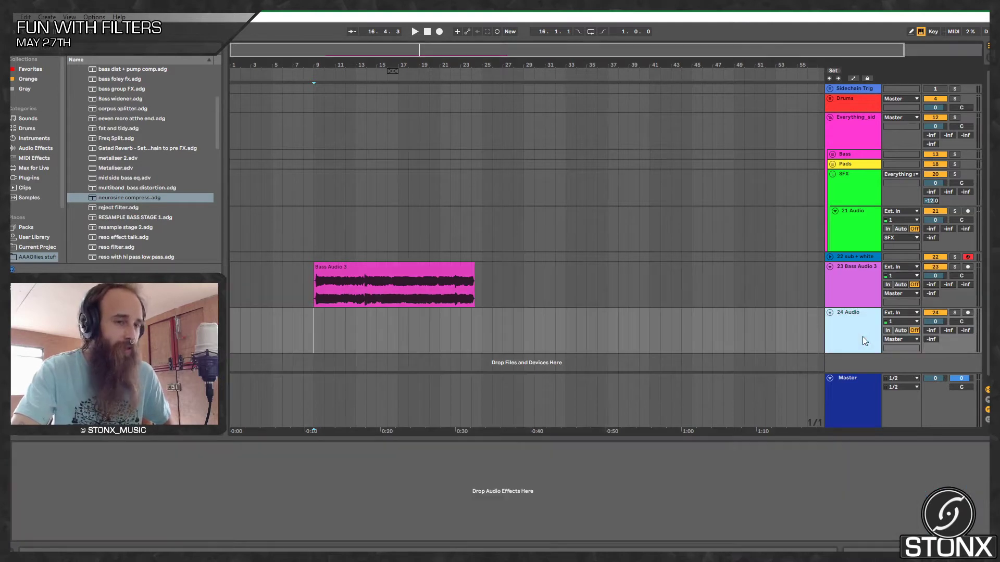
left_click(28, 149)
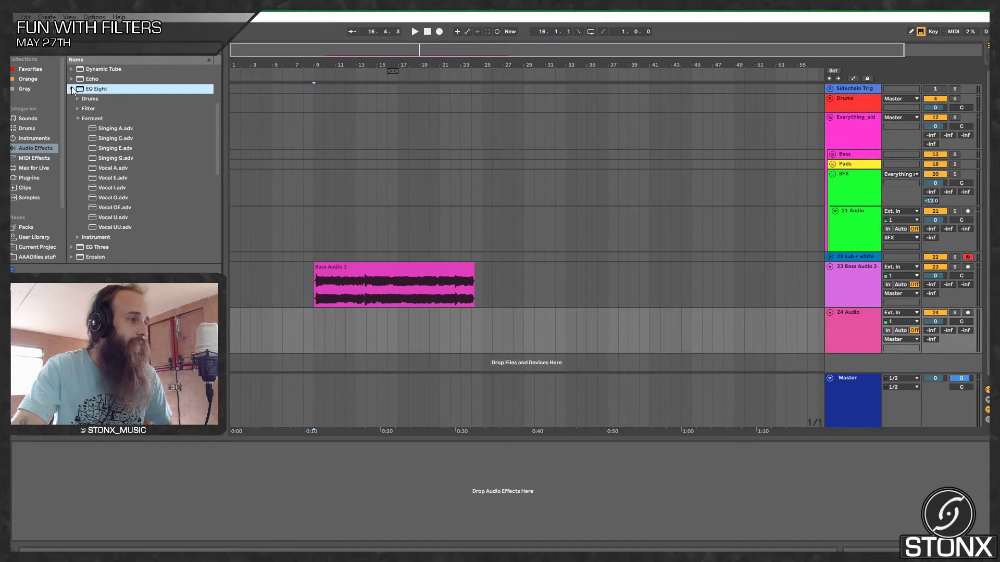
left_click(106, 168)
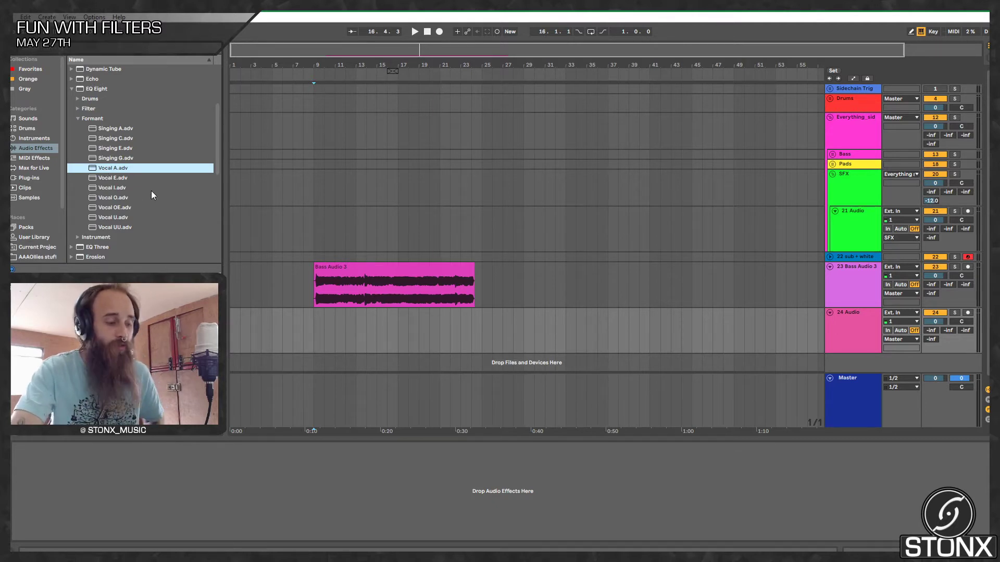
left_click_drag(123, 169, 232, 496)
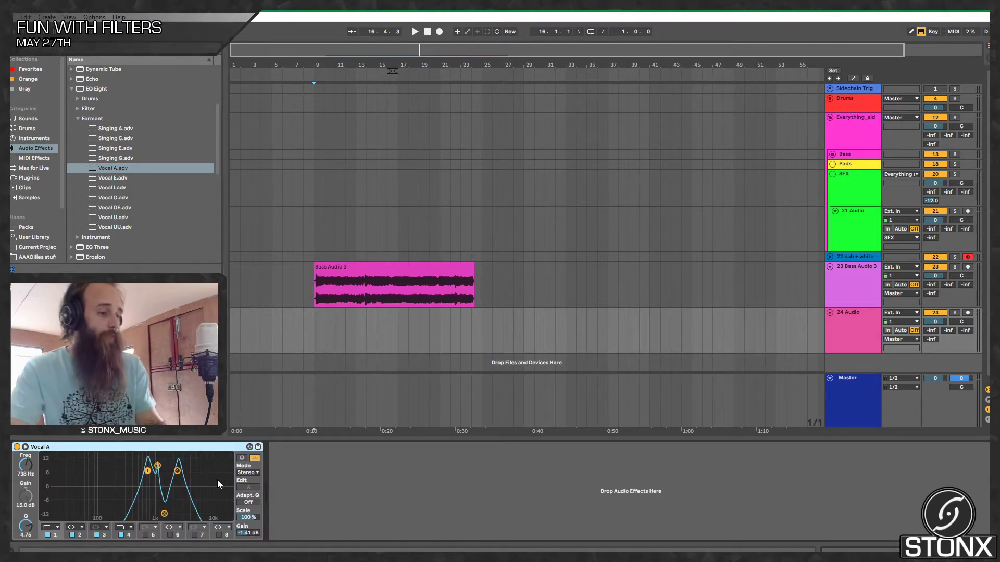
Step: Group the Vocal A EQ into an Audio Effect Rack and show its chain list, macros and chain selector zones
key("ctrl+g")
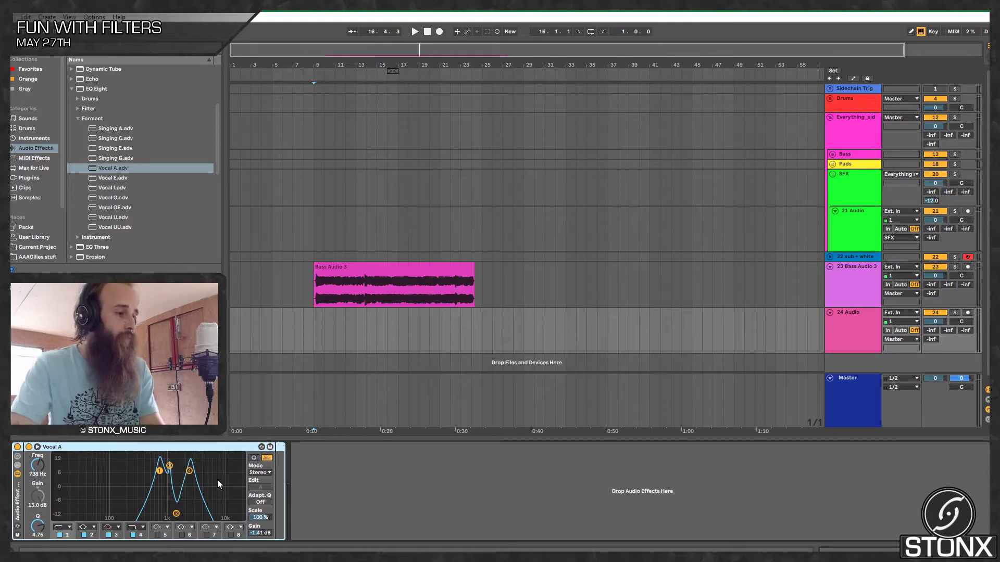
left_click(18, 465)
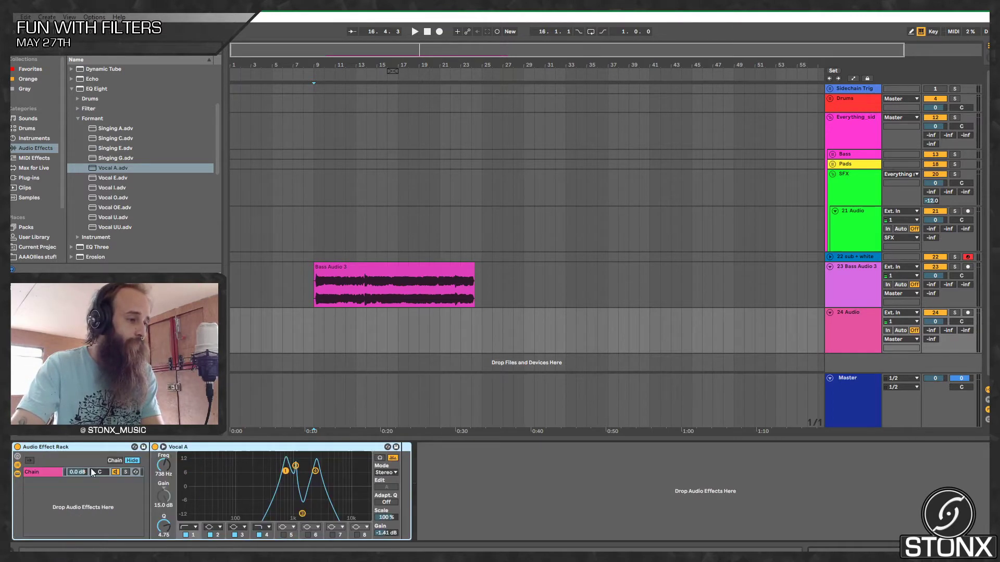
left_click(17, 461)
left_click(17, 461)
left_click(17, 458)
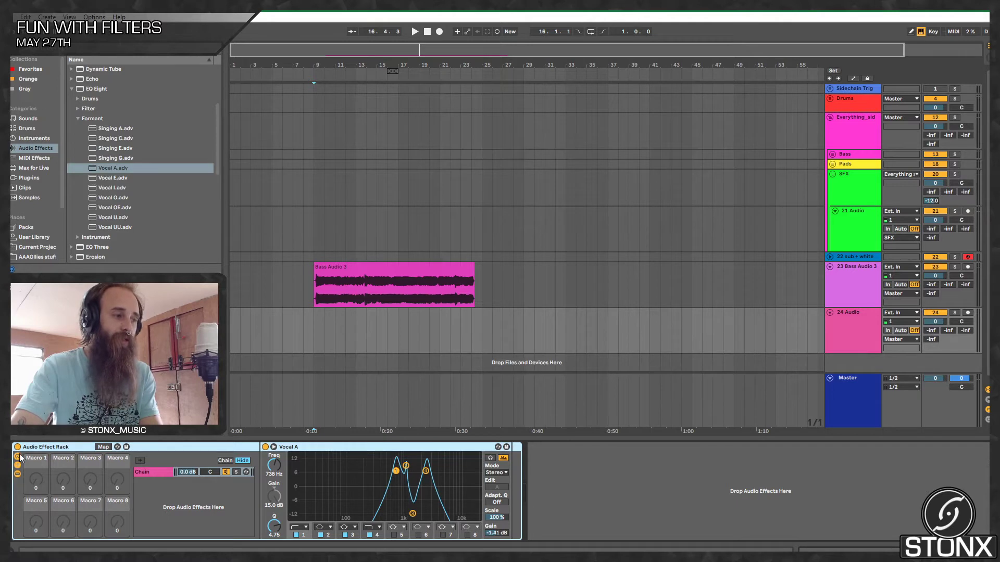
left_click(230, 460)
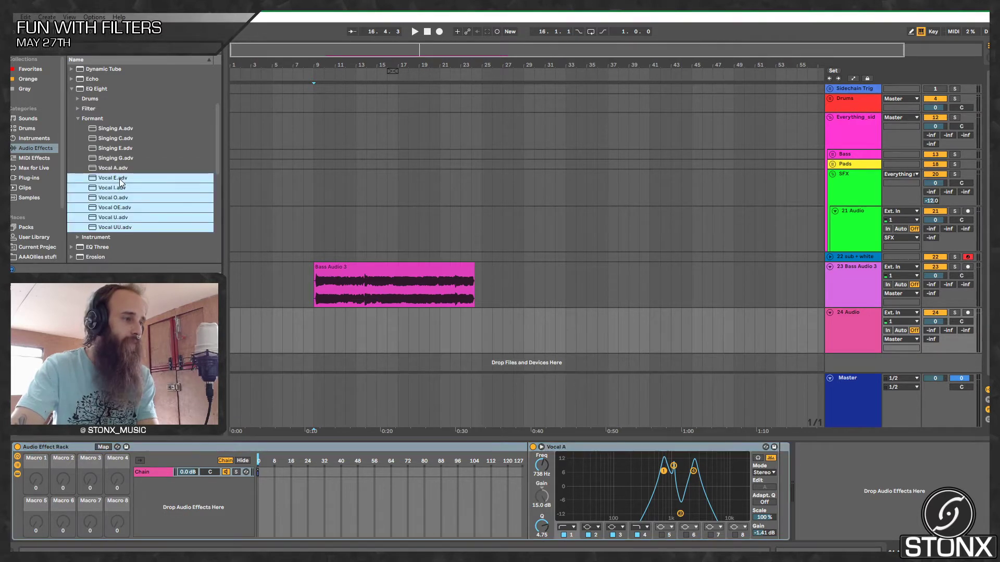
Step: Add the EQ Eight formant presets Vocal E, I, O, OE, U and UU to the rack, each as its own chain
left_click_drag(120, 180, 172, 521)
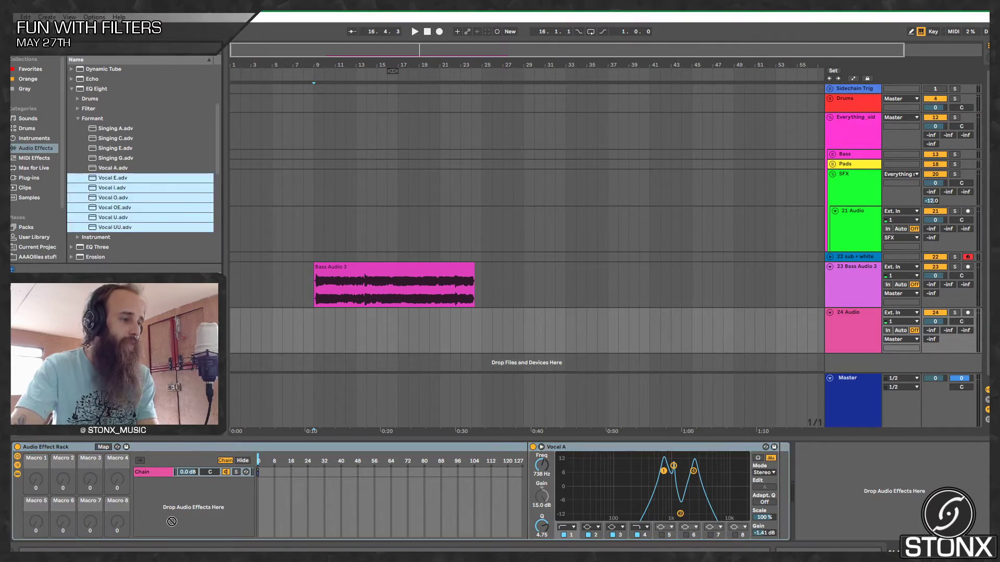
left_click(109, 179)
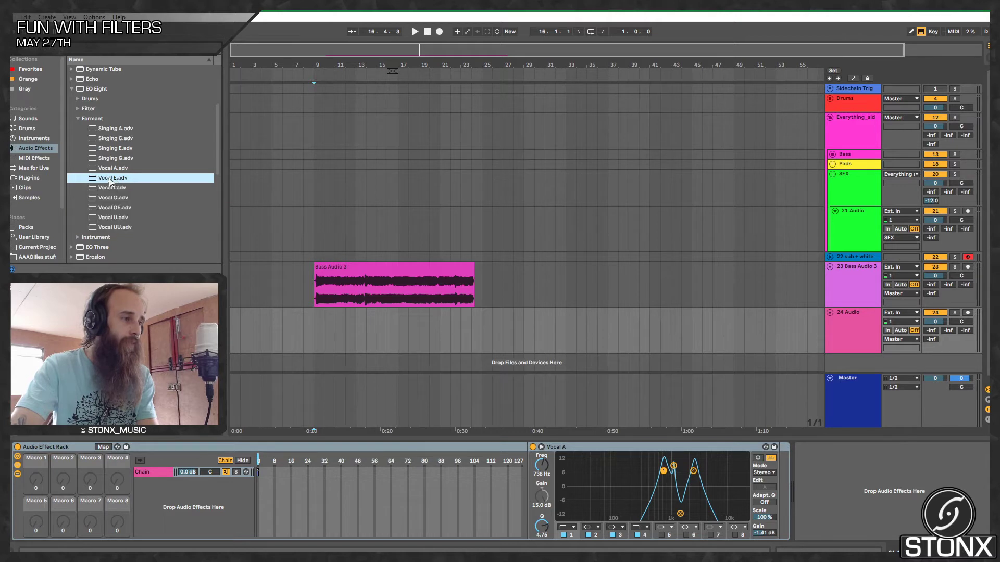
left_click_drag(108, 179, 168, 511)
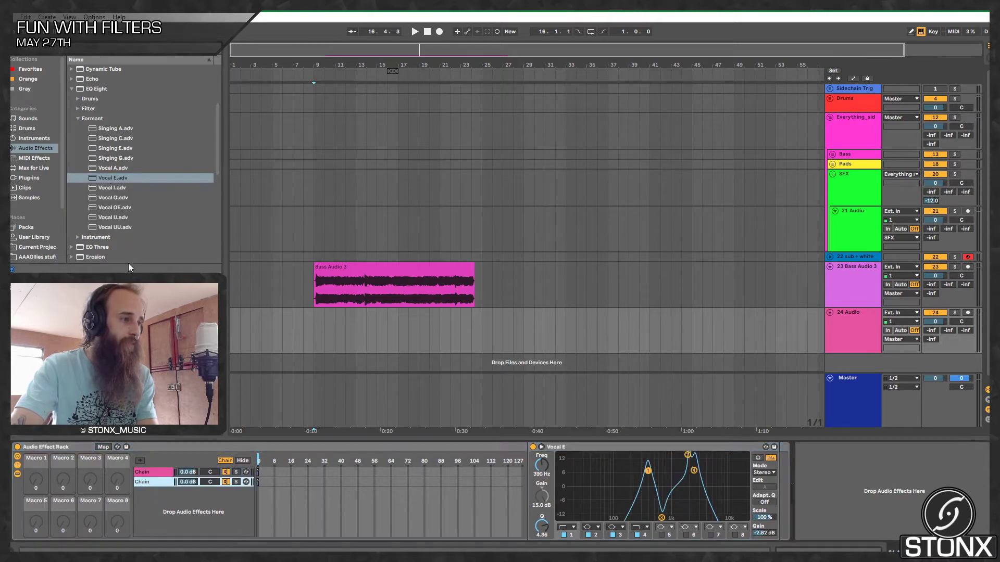
left_click_drag(111, 188, 168, 511)
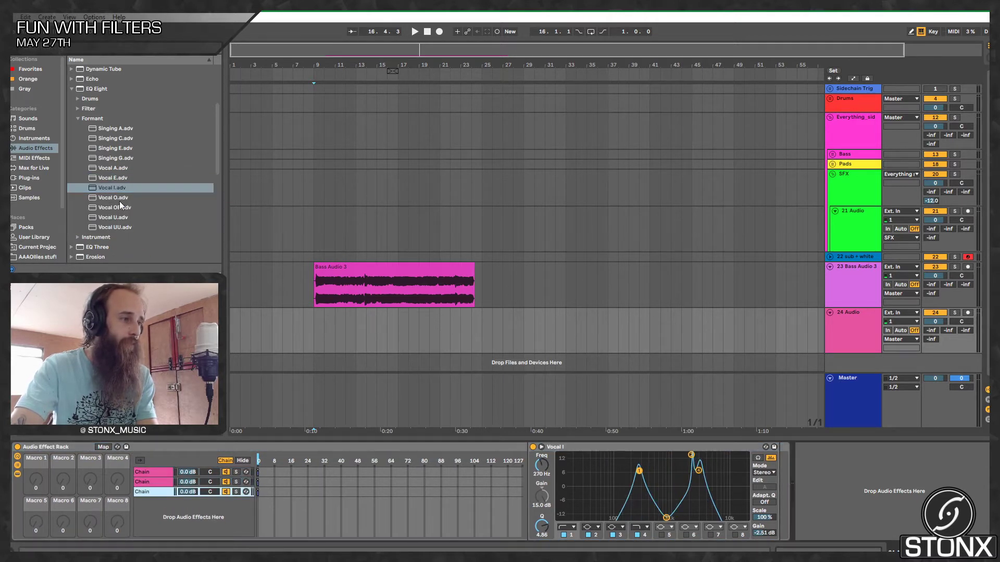
left_click(119, 201)
left_click_drag(118, 199, 170, 513)
left_click(120, 205)
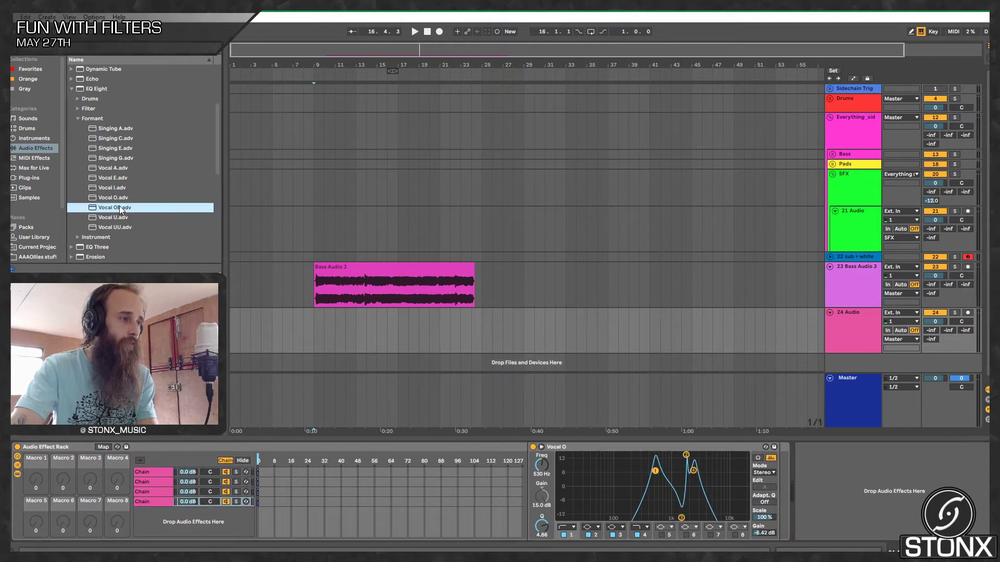
left_click_drag(120, 205, 170, 513)
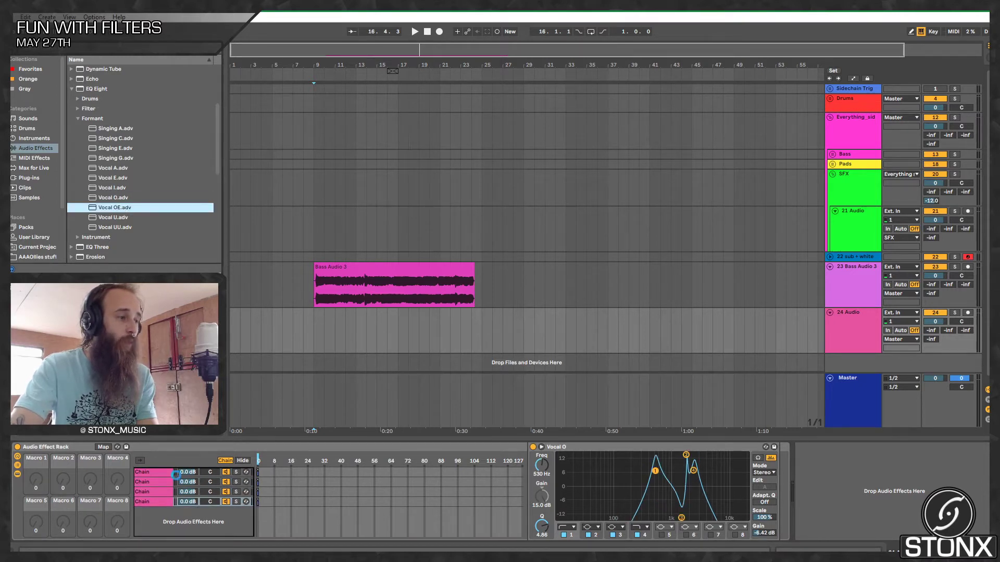
left_click_drag(108, 218, 173, 512)
left_click(111, 227)
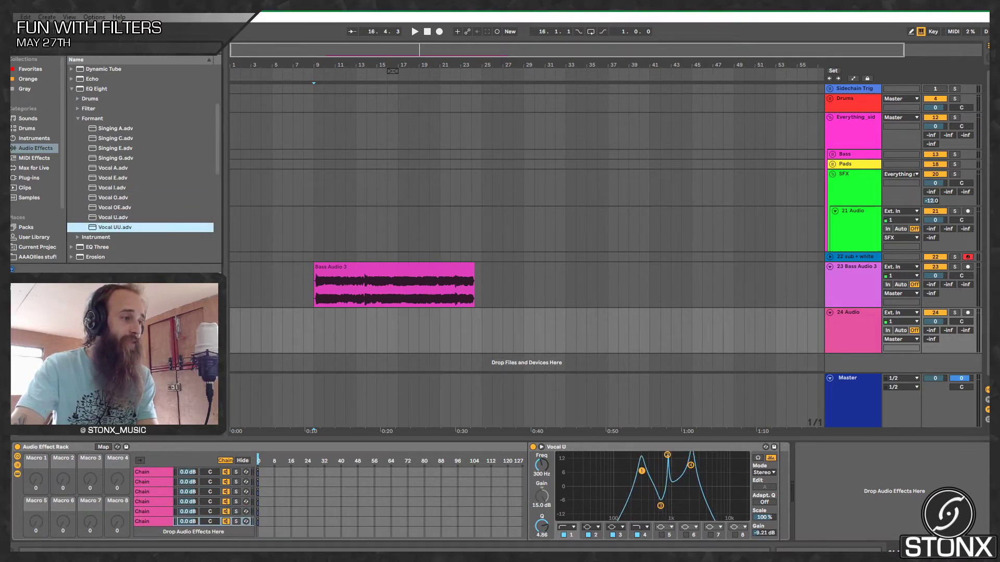
left_click_drag(111, 227, 183, 530)
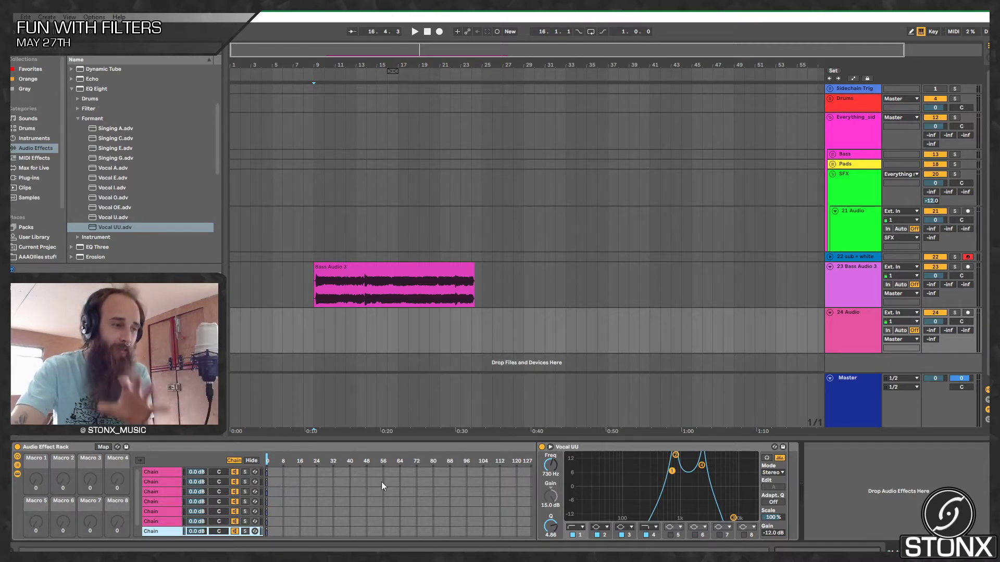
Step: Select all seven chains and shift their chain selector zones together to 16
left_click(324, 512)
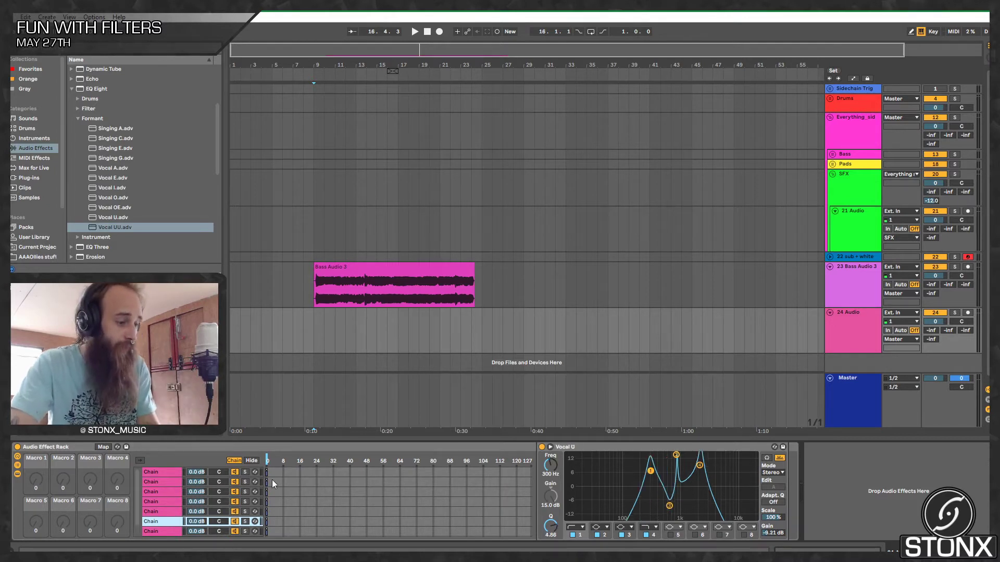
key("ctrl+a")
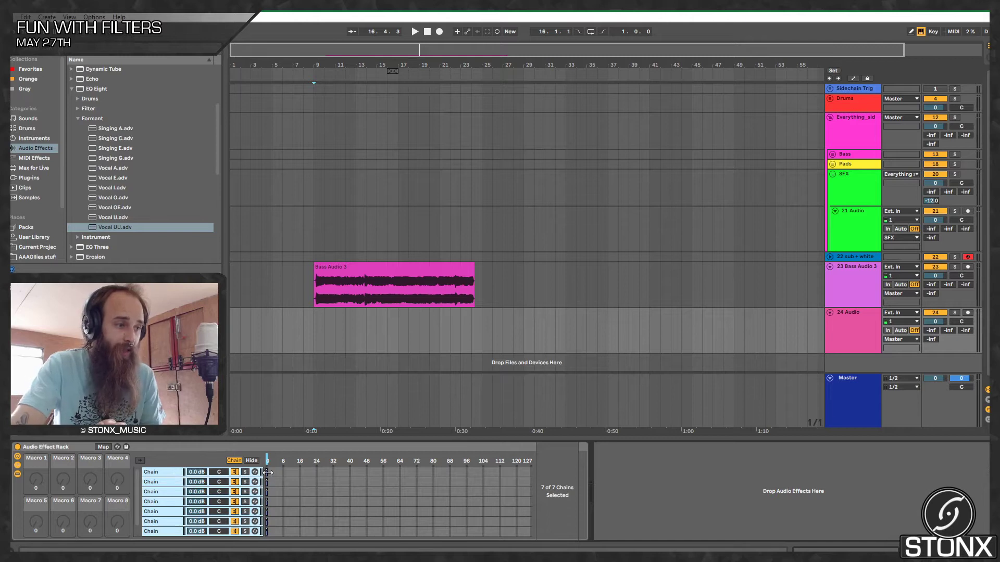
left_click_drag(268, 472, 300, 482)
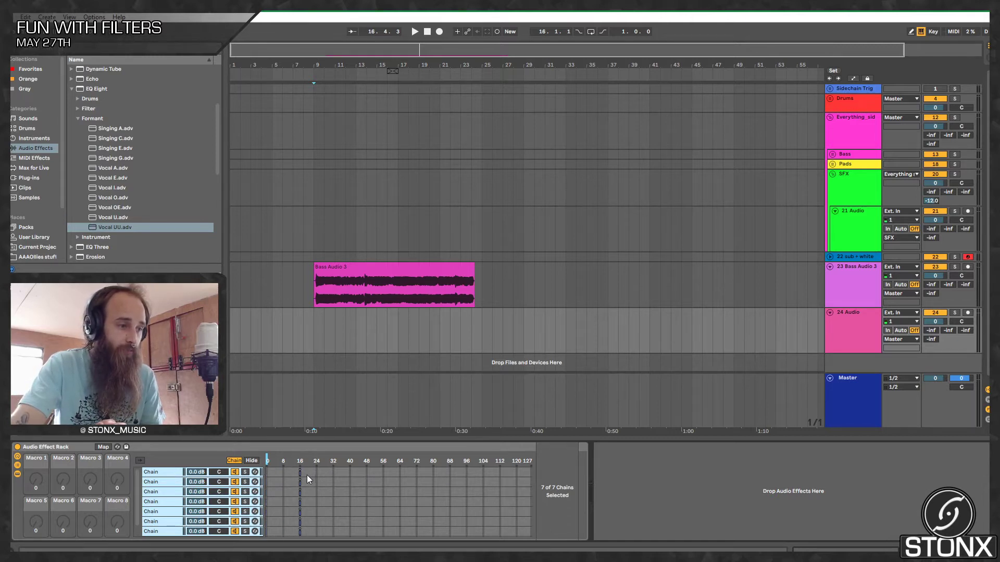
right_click(308, 475)
left_click(323, 495)
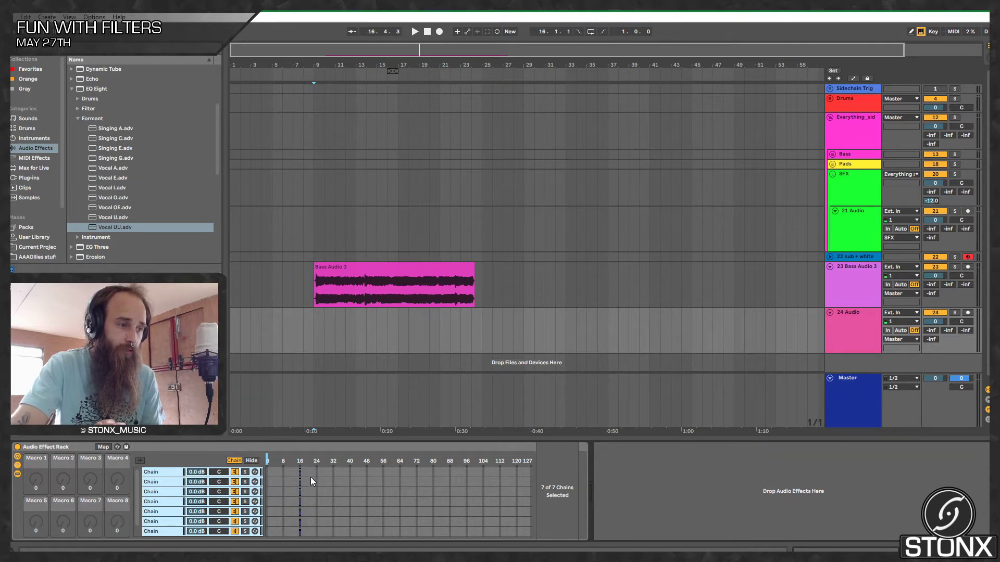
right_click(310, 477)
left_click(316, 482)
left_click(304, 486)
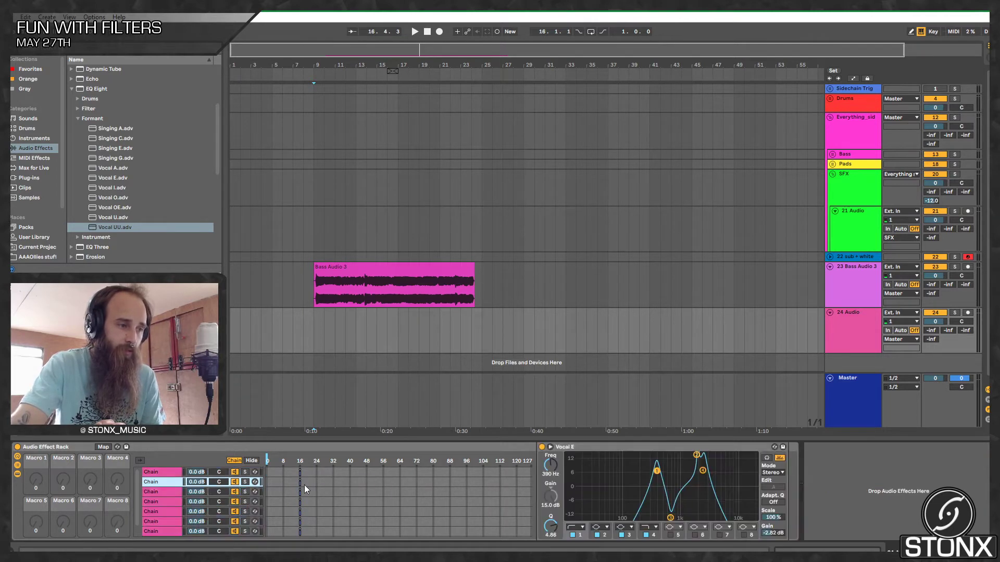
left_click_drag(305, 485, 350, 483)
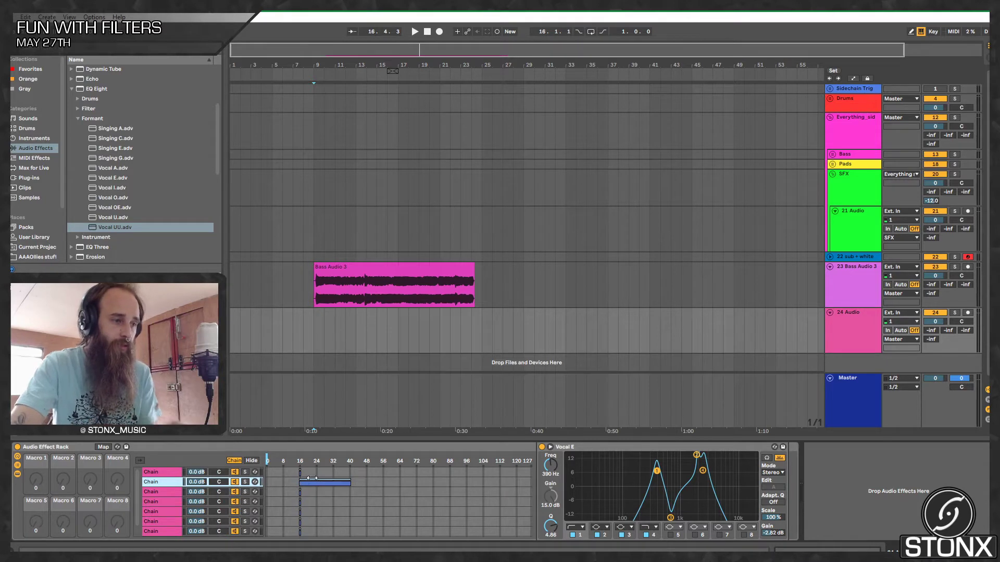
key("ctrl+a")
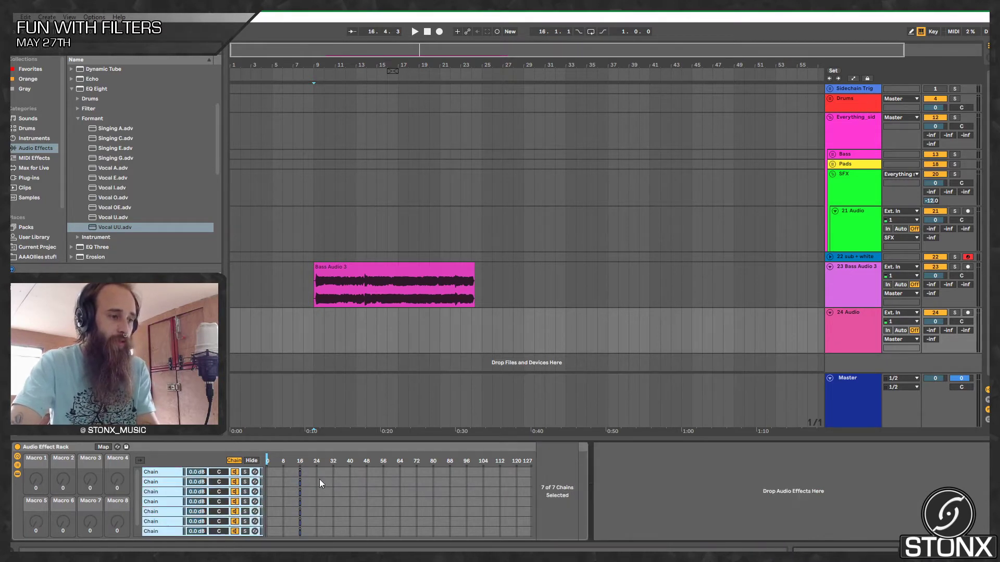
left_click(318, 486)
left_click(315, 508)
key("ctrl+a")
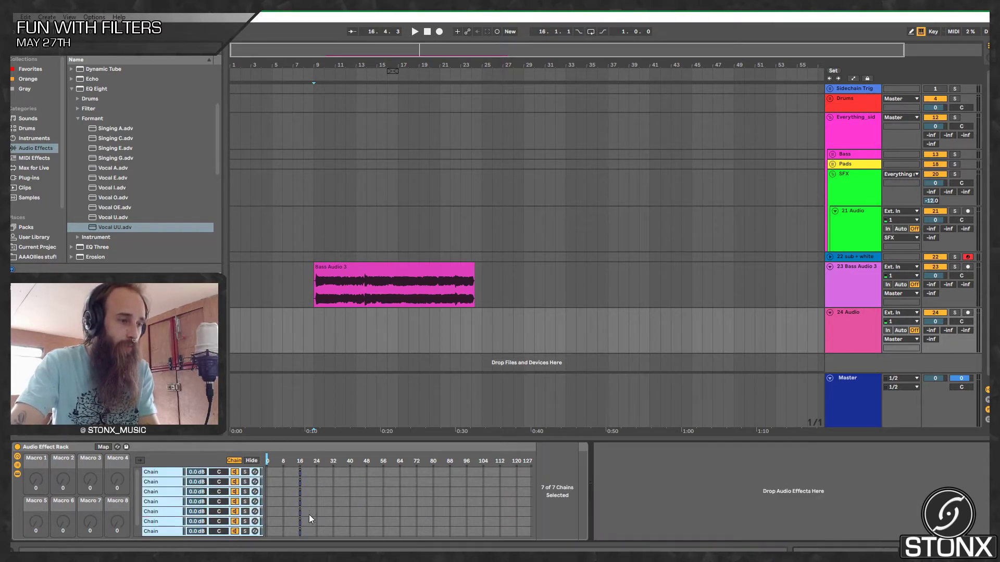
Step: Stretch the zones of all seven selected chains to 127 and distribute their ranges equally
left_click_drag(299, 501, 611, 455)
right_click(293, 493)
left_click(317, 513)
right_click(389, 492)
left_click(412, 511)
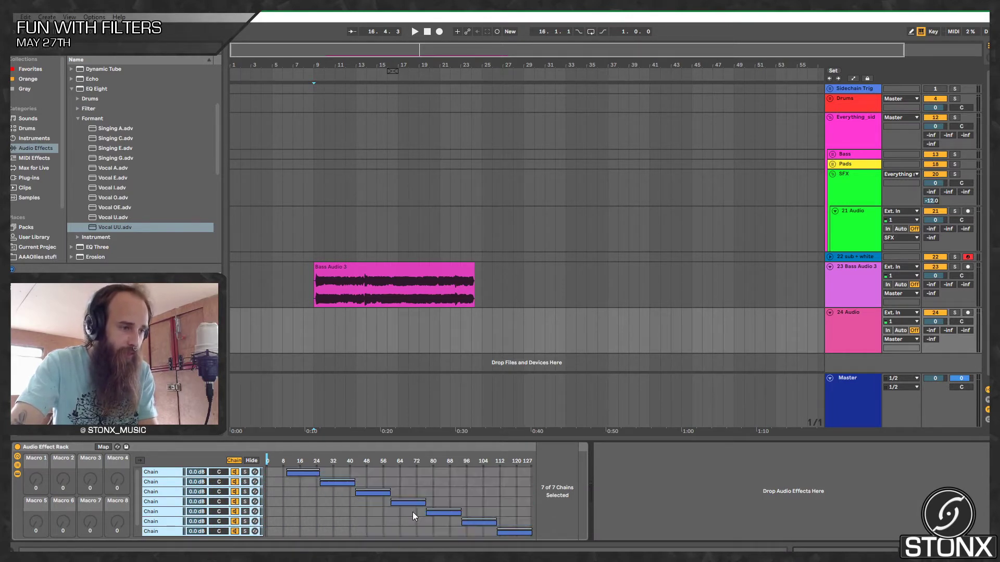
Step: Shift the seven chain zones to start at 0, extend them upward, and distribute the ranges equally up to 127
left_click_drag(288, 476, 266, 476)
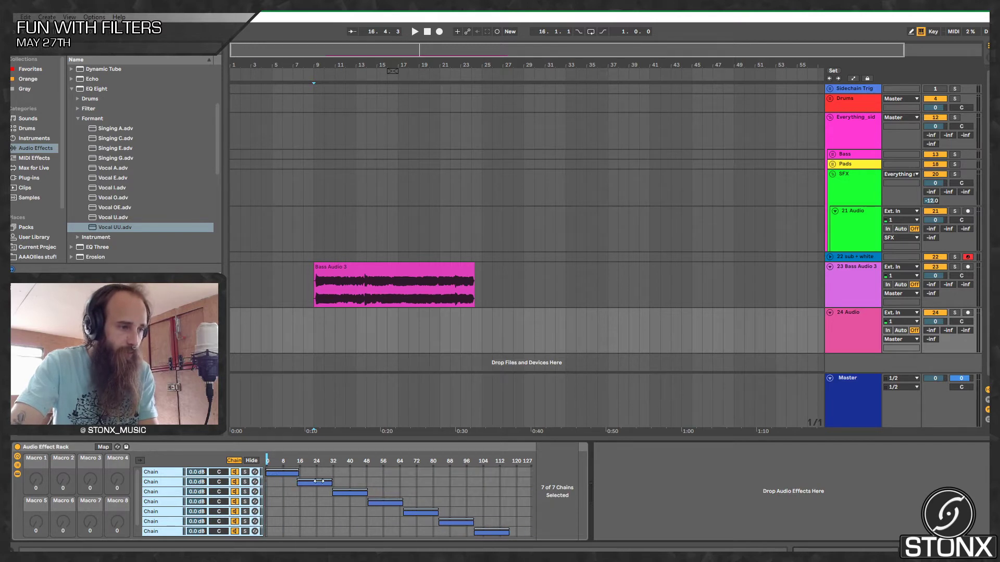
right_click(518, 498)
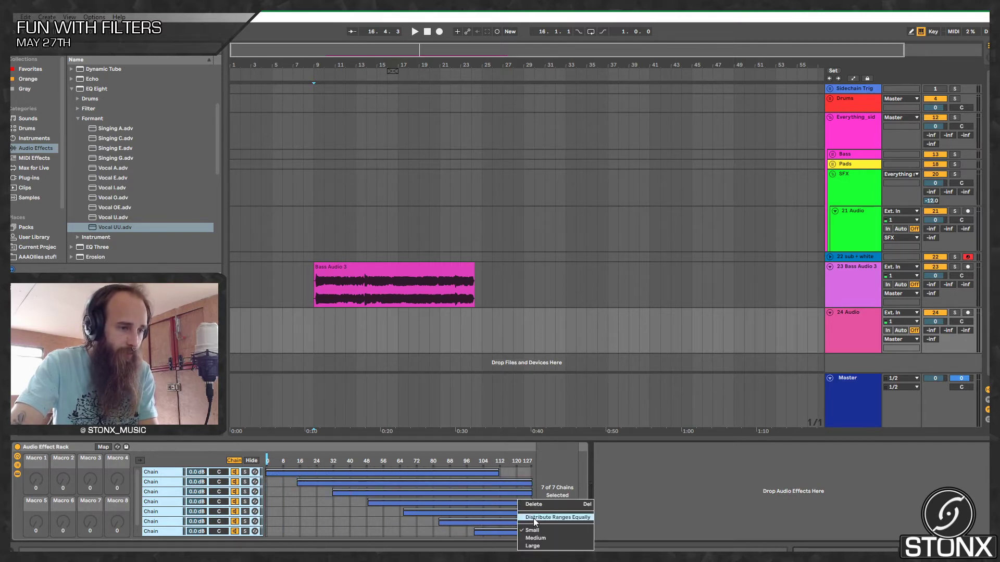
left_click(534, 518)
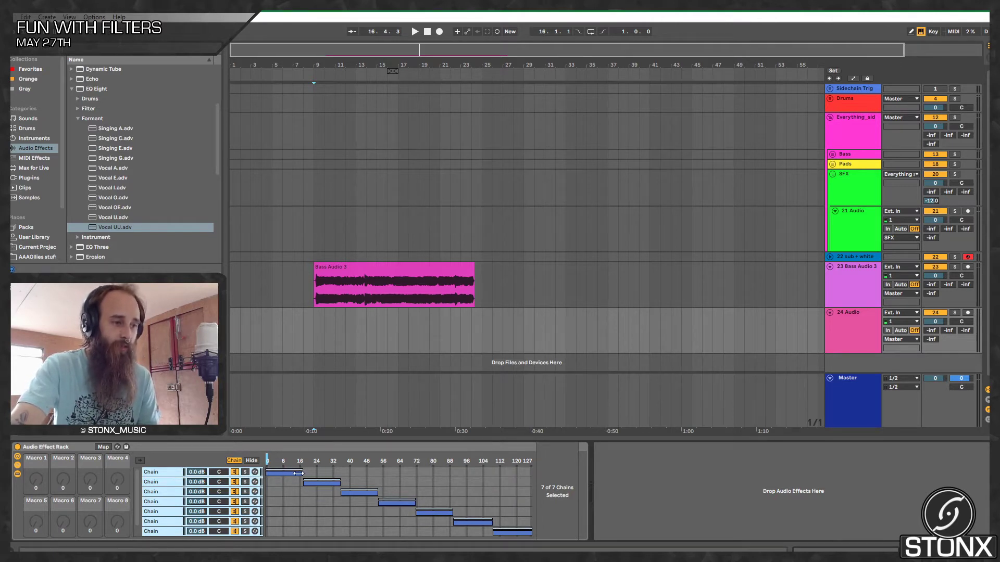
Step: Stretch the seven chain zones out to 127 again and redistribute their ranges equally
left_click_drag(294, 474, 619, 475)
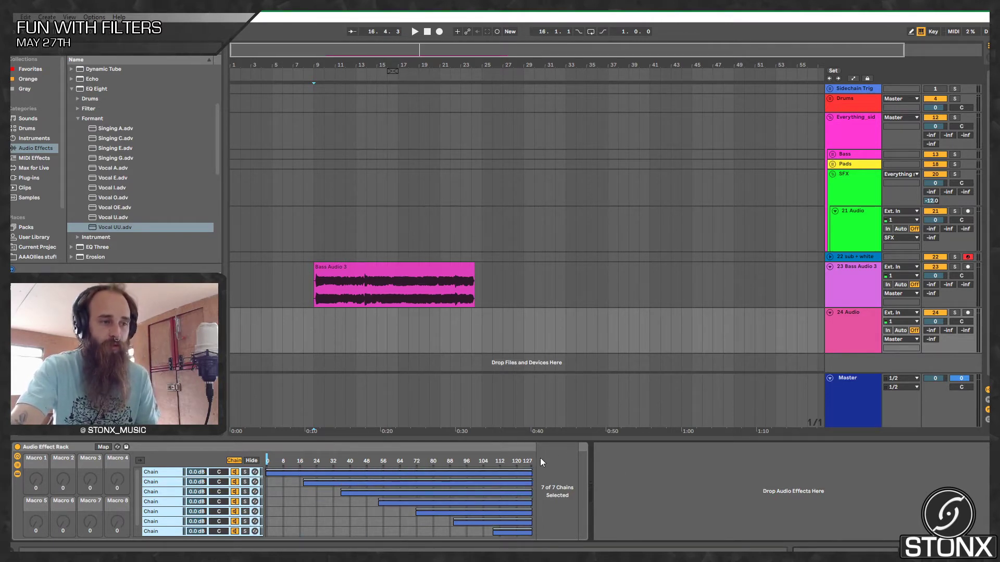
right_click(512, 474)
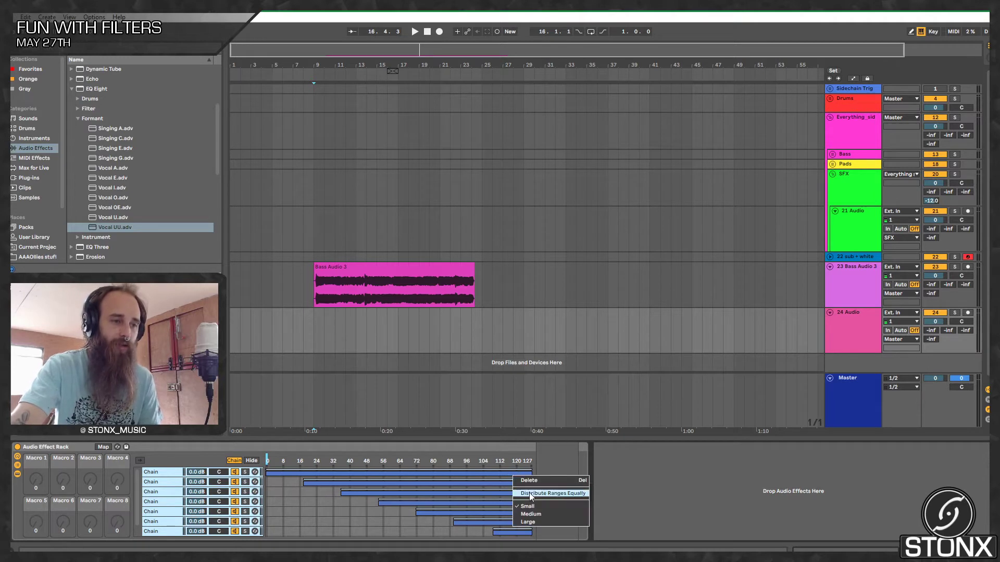
left_click(531, 494)
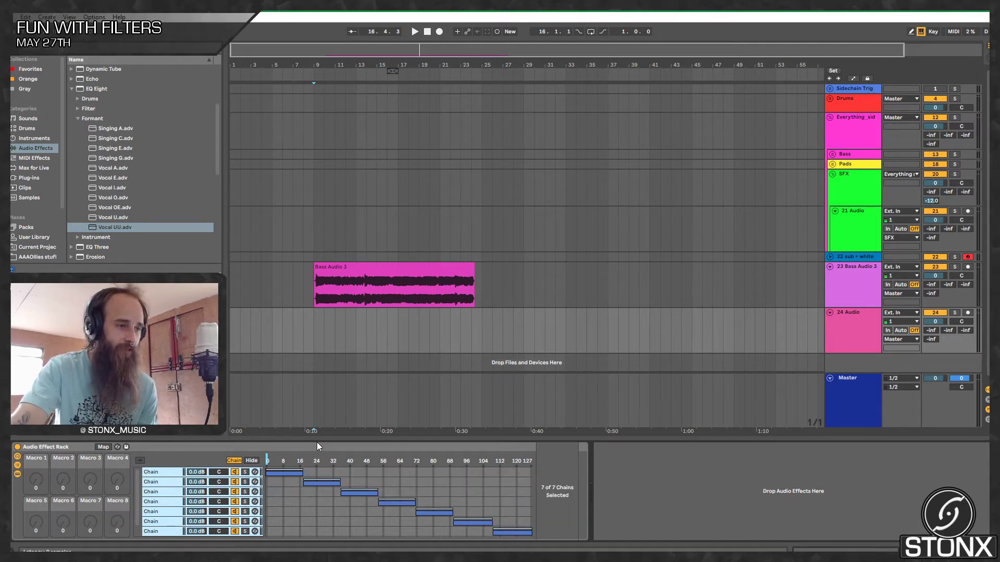
Step: Rename the first three chains of the rack A, E and I to match their vocal presets
left_click(165, 472)
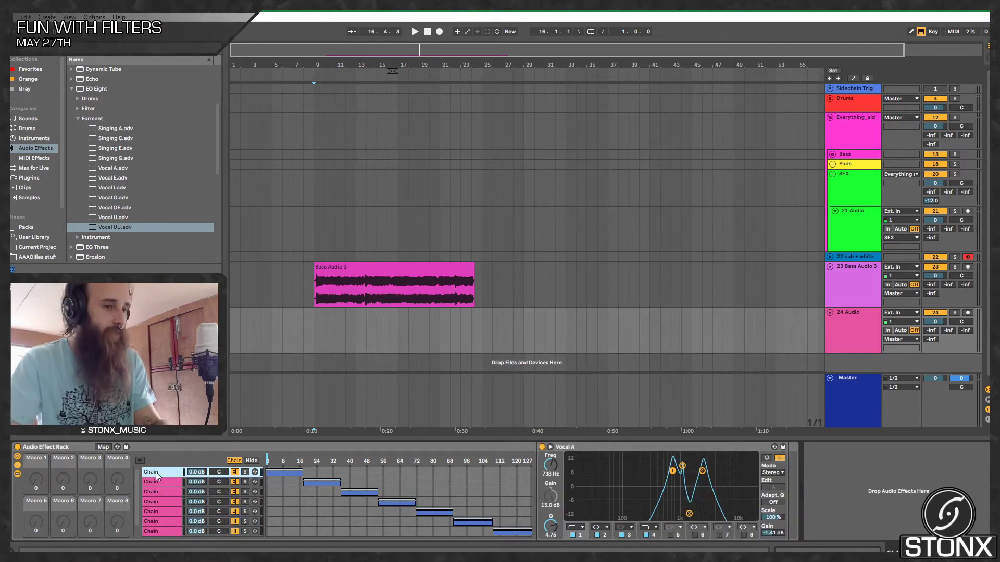
key("ctrl+r")
type("A")
key("Return")
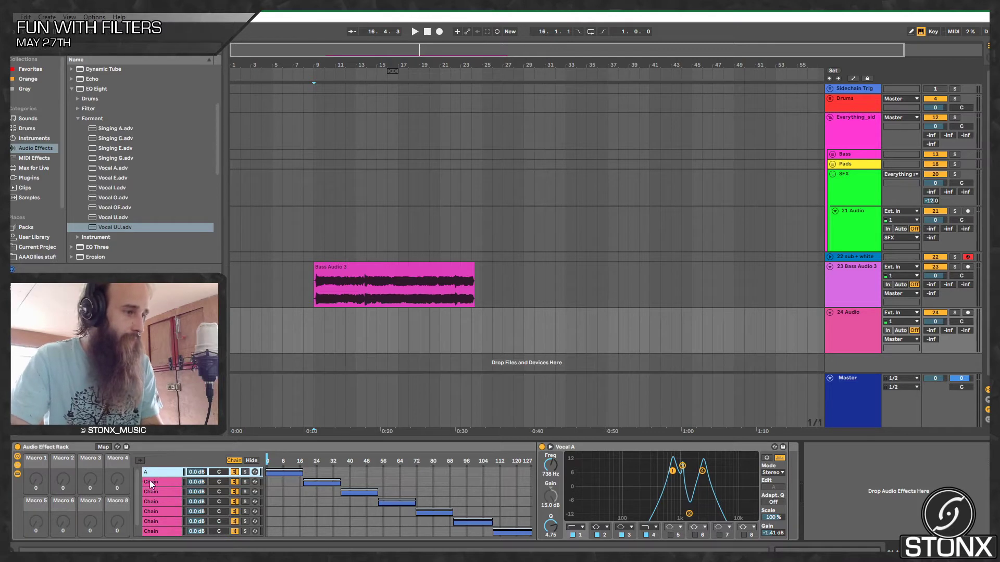
left_click(157, 482)
key("ctrl+r")
type("E")
key("Return")
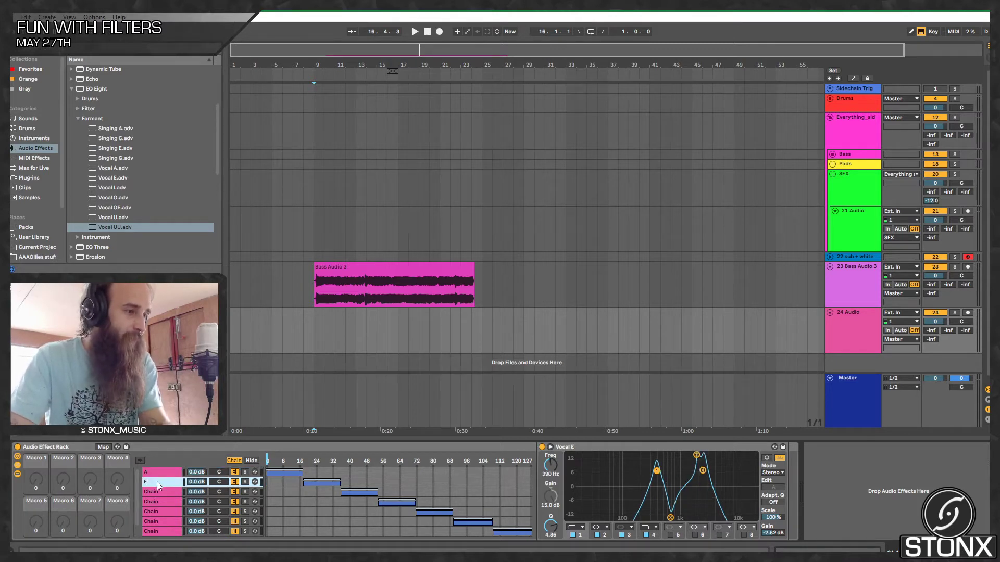
left_click(158, 494)
key("ctrl+r")
type("I")
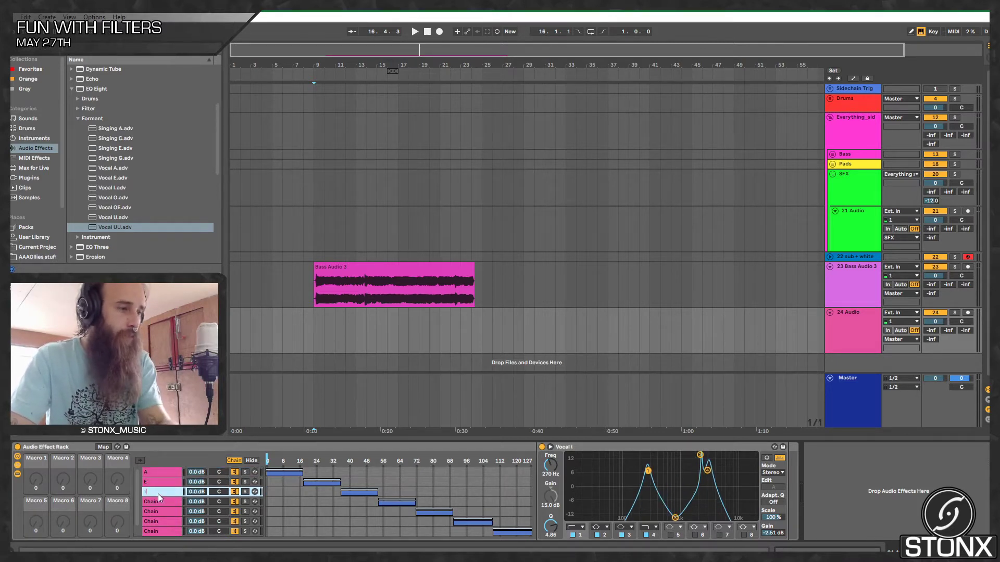
key("Return")
Step: Rename the fourth chain O and the fifth chain OE
left_click(160, 503)
key("ctrl+r")
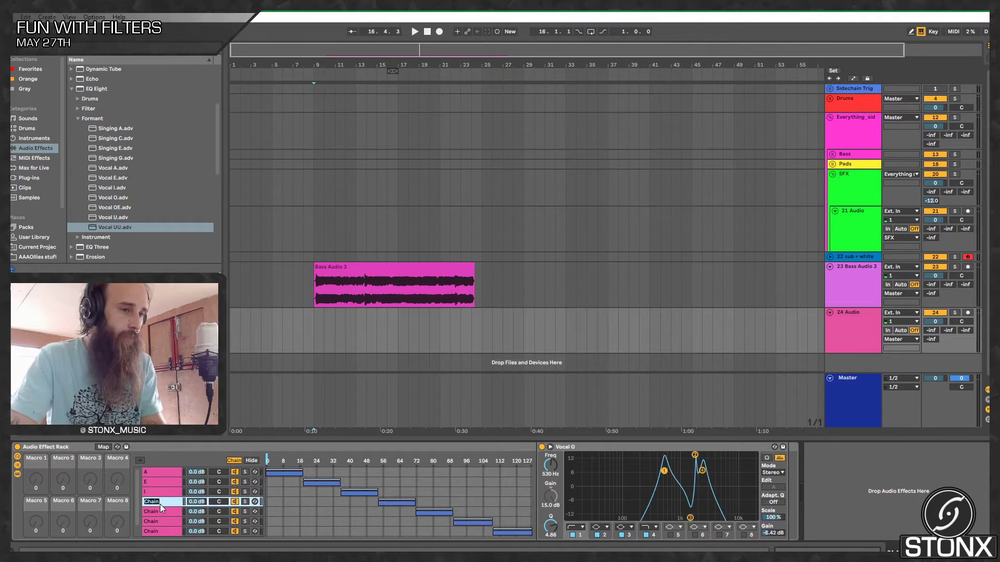
type("O")
key("Return")
left_click(167, 513)
key("ctrl+r")
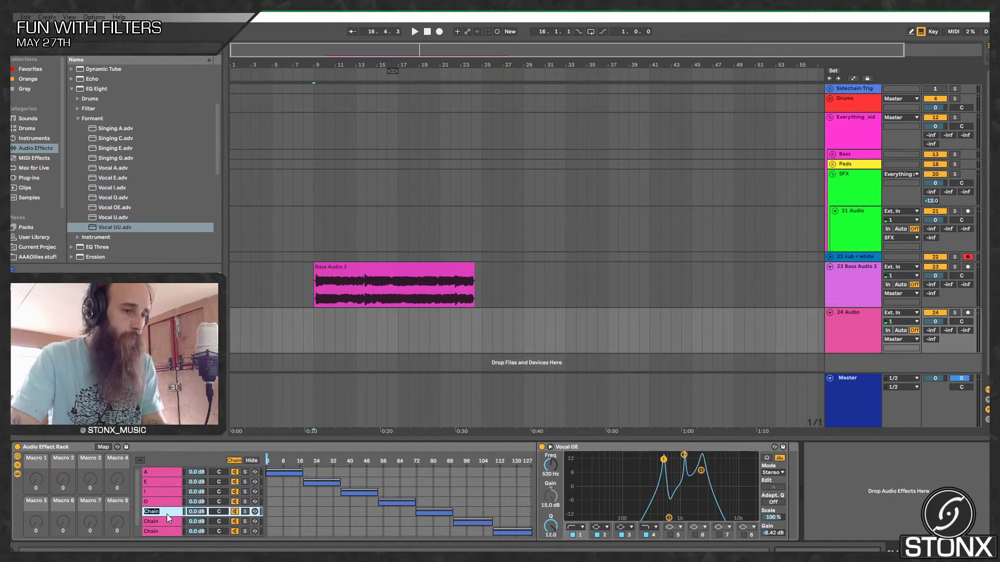
type("OE")
key("Return")
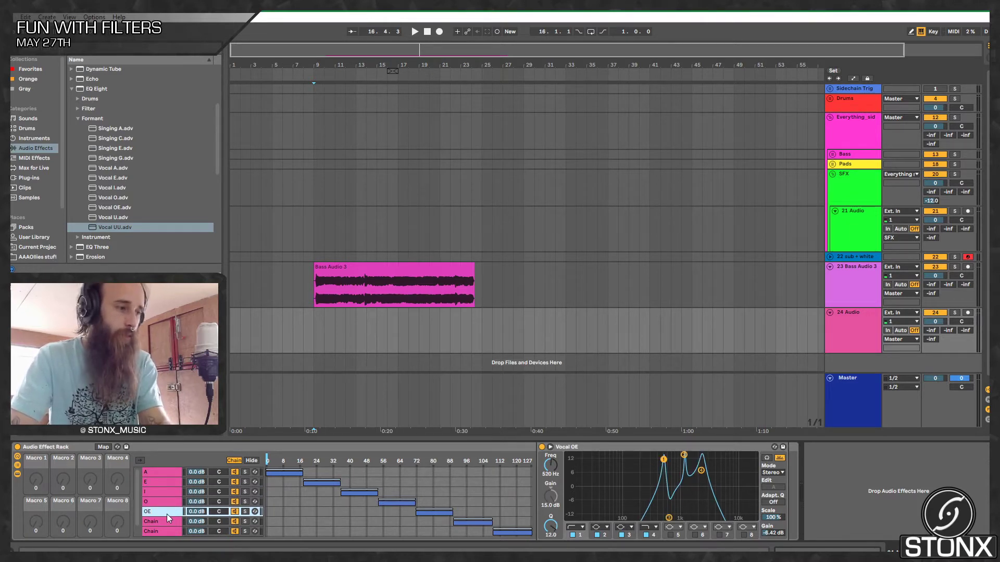
Step: Rename the sixth chain U and the last chain UU
left_click(168, 520)
key("ctrl+r")
type("U")
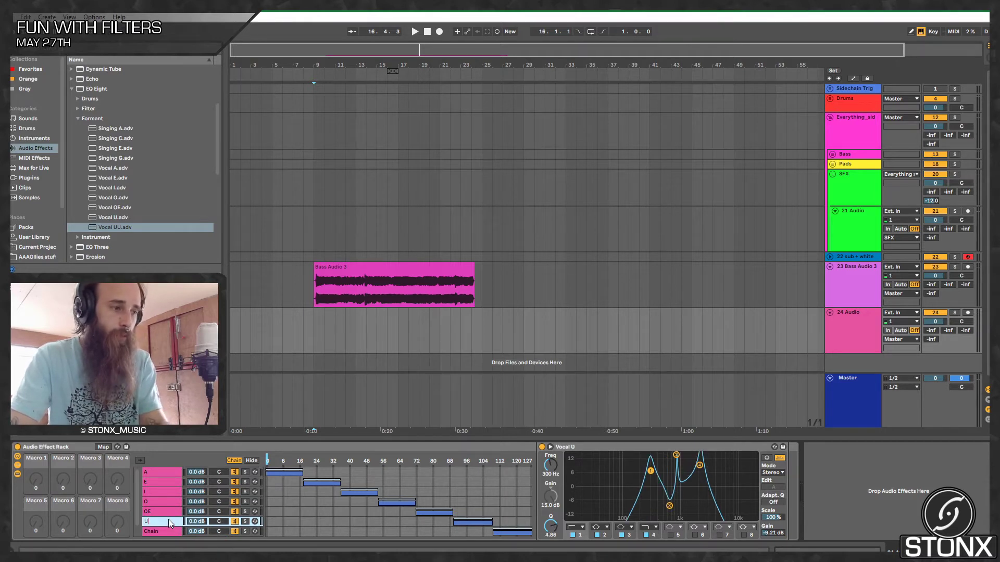
key("Return")
left_click(168, 530)
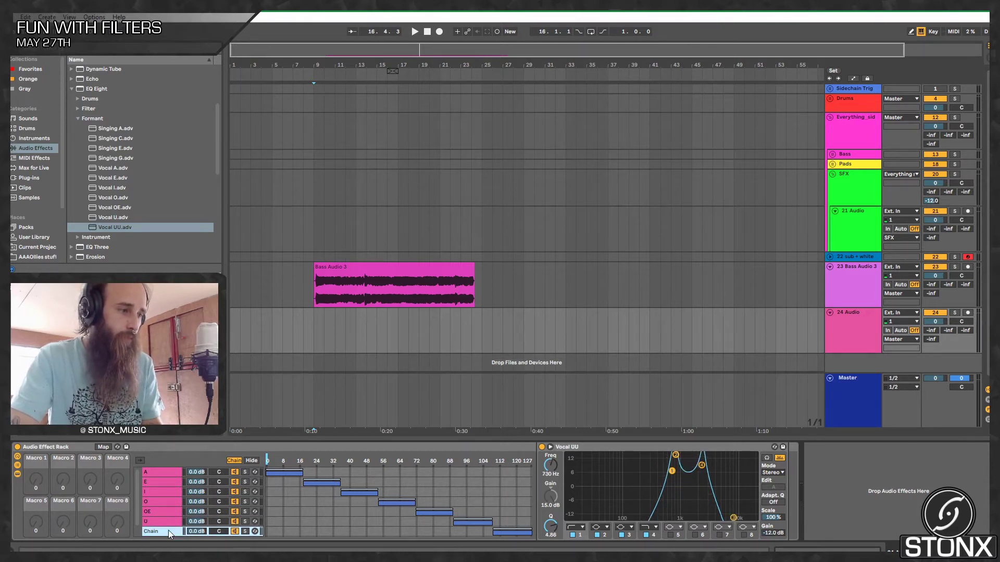
key("ctrl+r")
type("U")
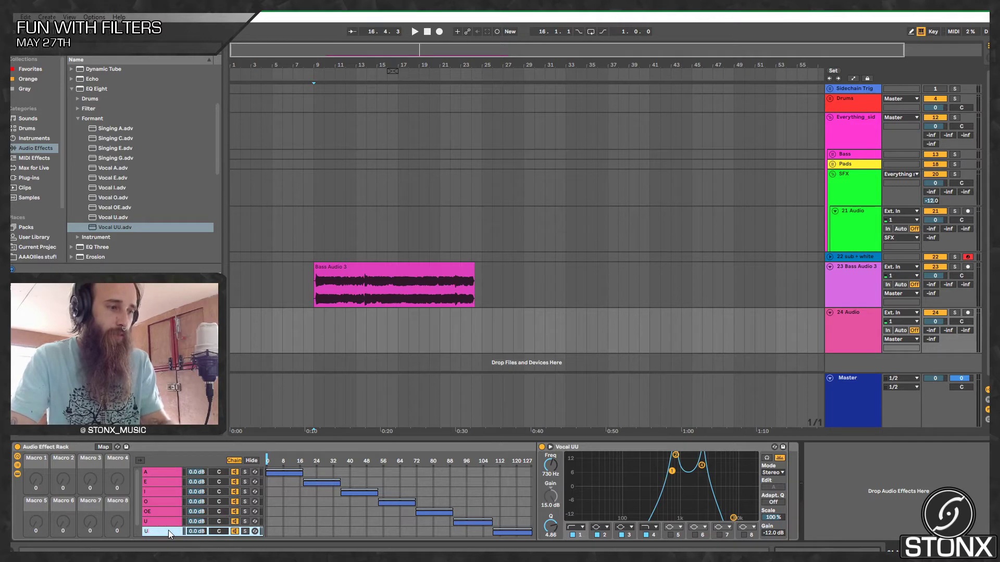
type("U")
key("Return")
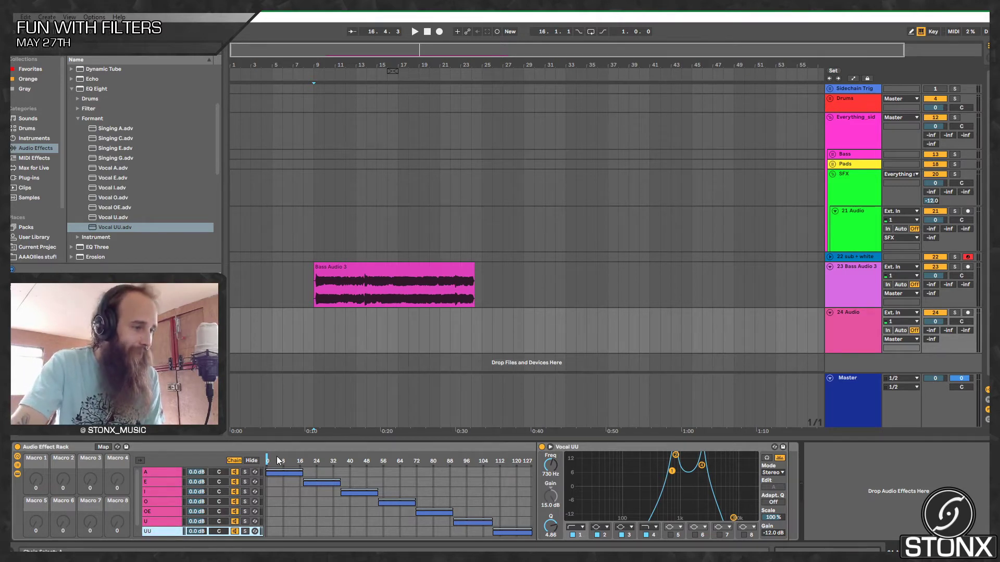
Step: Map the rack's chain selector to Macro 1 and leave macro mapping mode
left_click(108, 446)
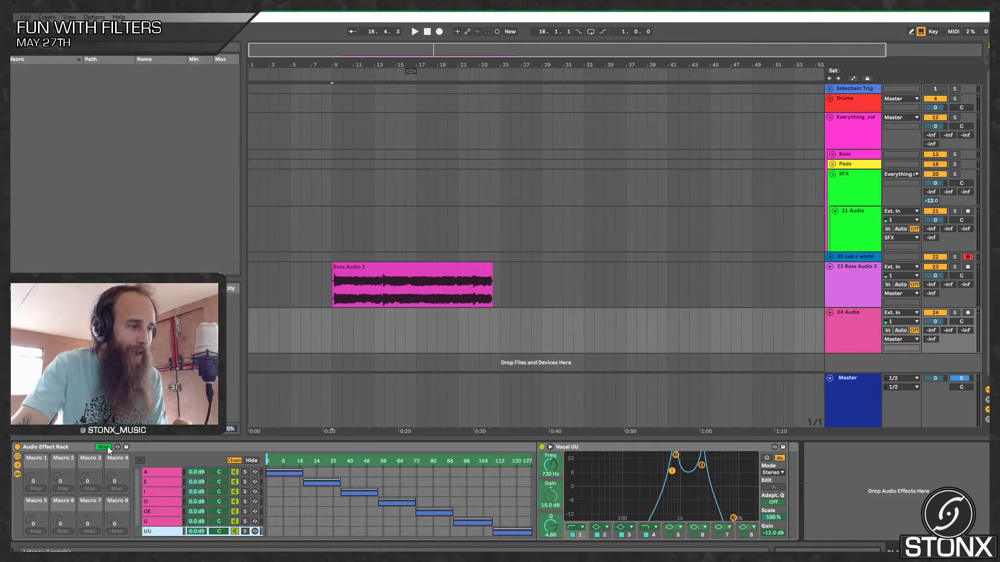
left_click(267, 455)
left_click(32, 490)
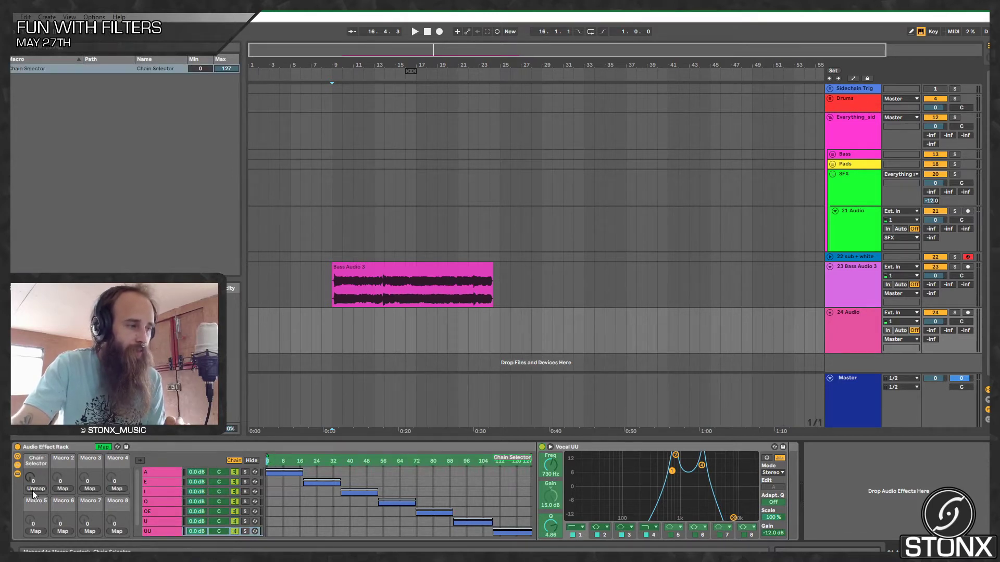
left_click(103, 447)
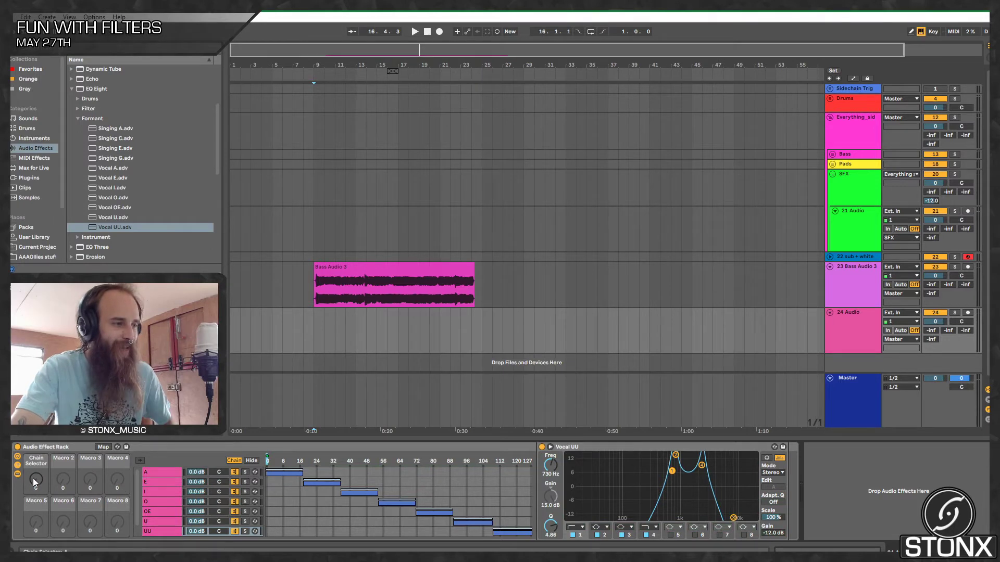
mouse_move(35, 483)
left_mouse_down()
mouse_move(34, 421)
mouse_move(34, 482)
left_mouse_up()
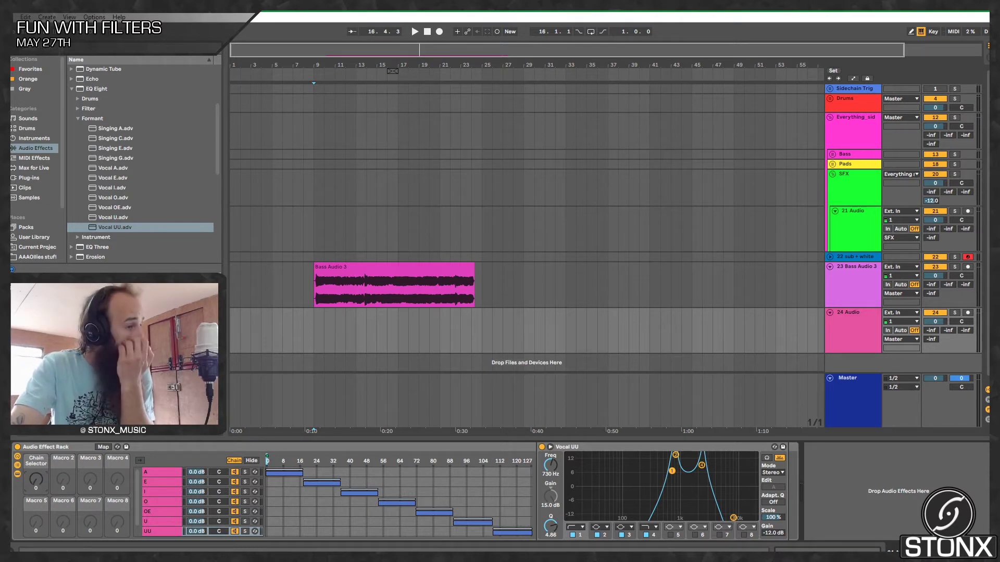
Step: Copy the Glue Compressor from the 23 Bass Audio 3 track and paste it after the rack on the 24 Audio track
left_click(852, 281)
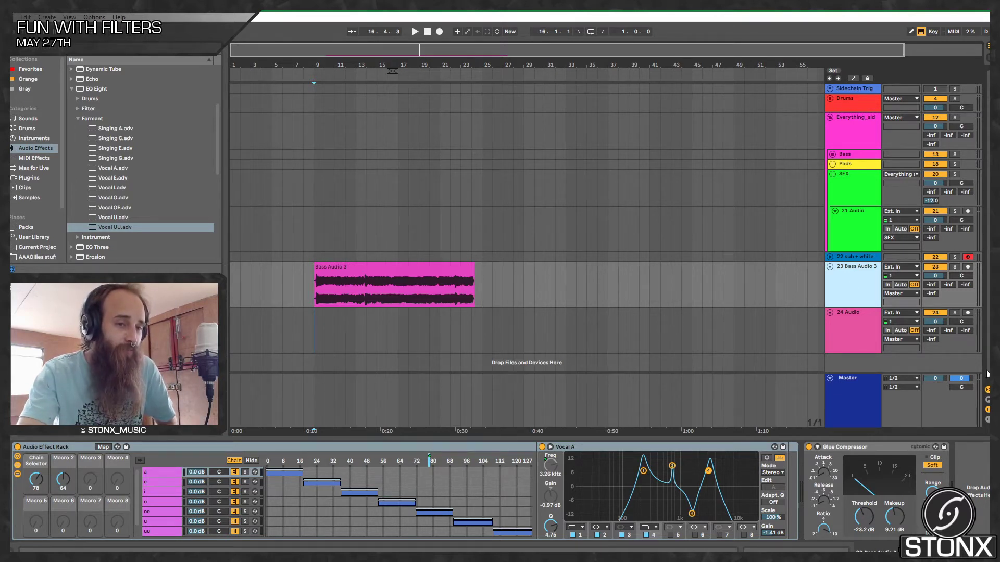
left_click(877, 446)
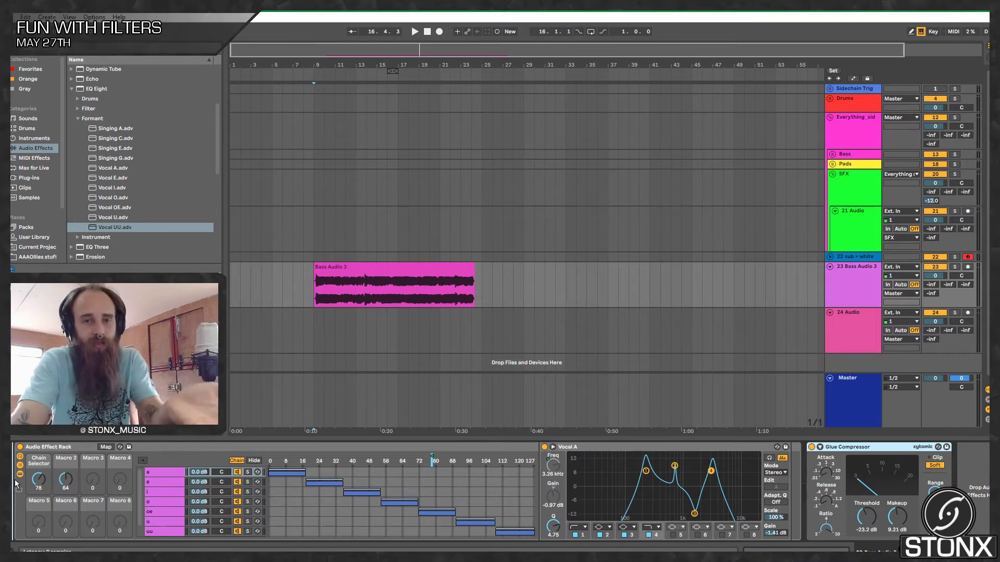
left_click_drag(15, 480, 389, 492)
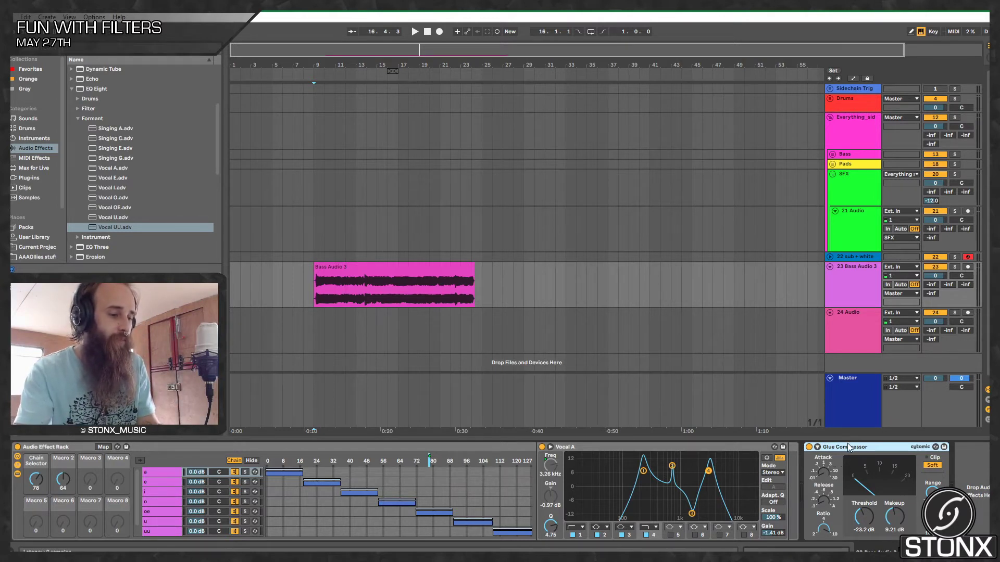
left_click(860, 324)
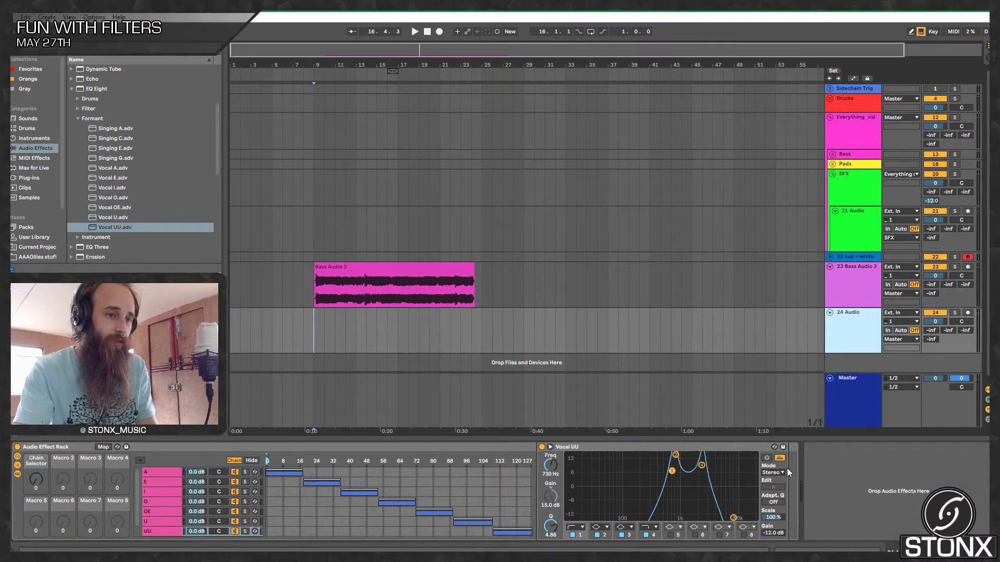
left_click(825, 476)
key("ctrl+v")
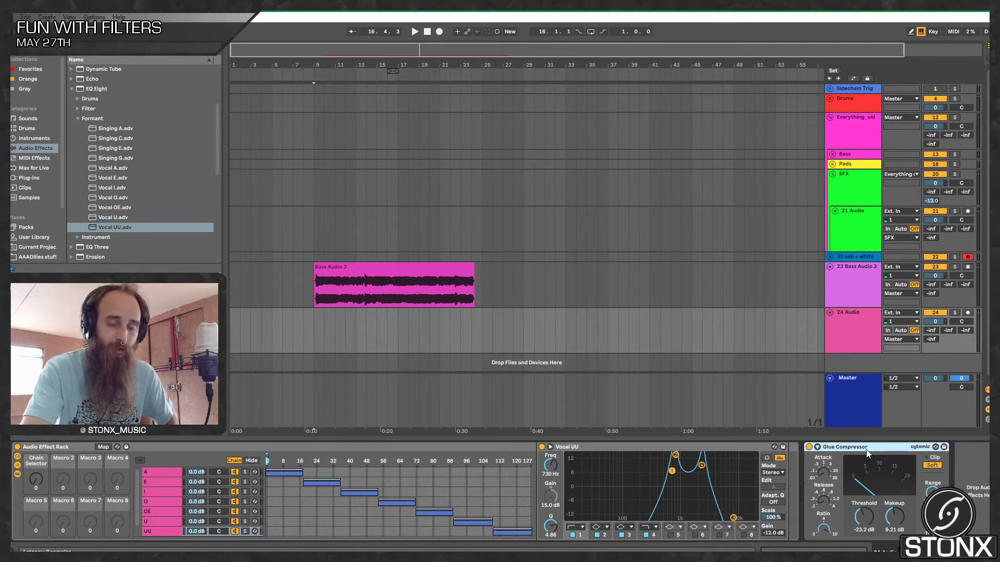
Step: Bypass the pasted Glue Compressor and move the Bass Audio 3 clip down to the 24 Audio track
left_click(809, 447)
left_click_drag(345, 275, 344, 322)
left_click(316, 341)
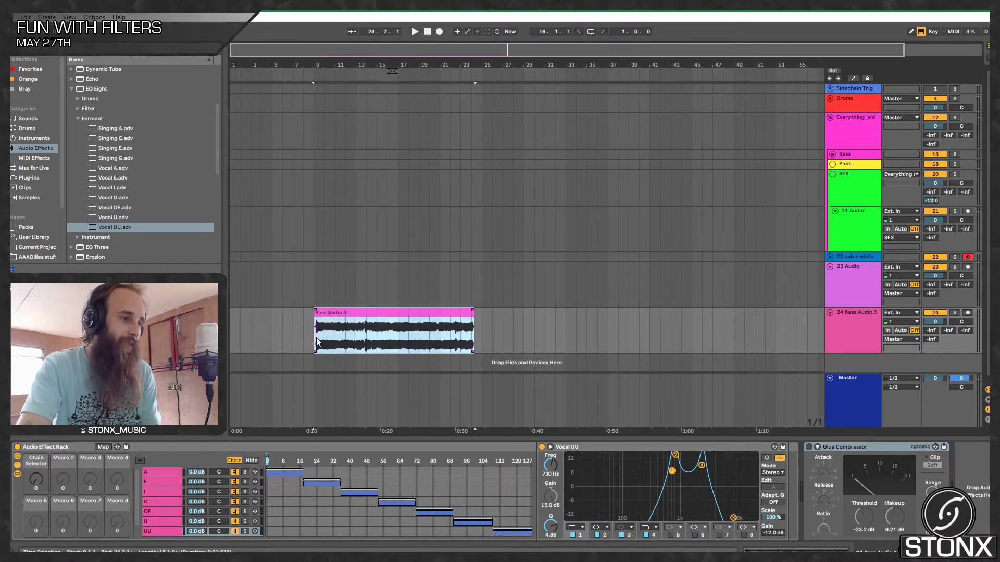
Step: Audition the bass clip from its start with the Chain Selector macro turned to 59, and re-enable the Glue Compressor
left_click(317, 338)
key("space")
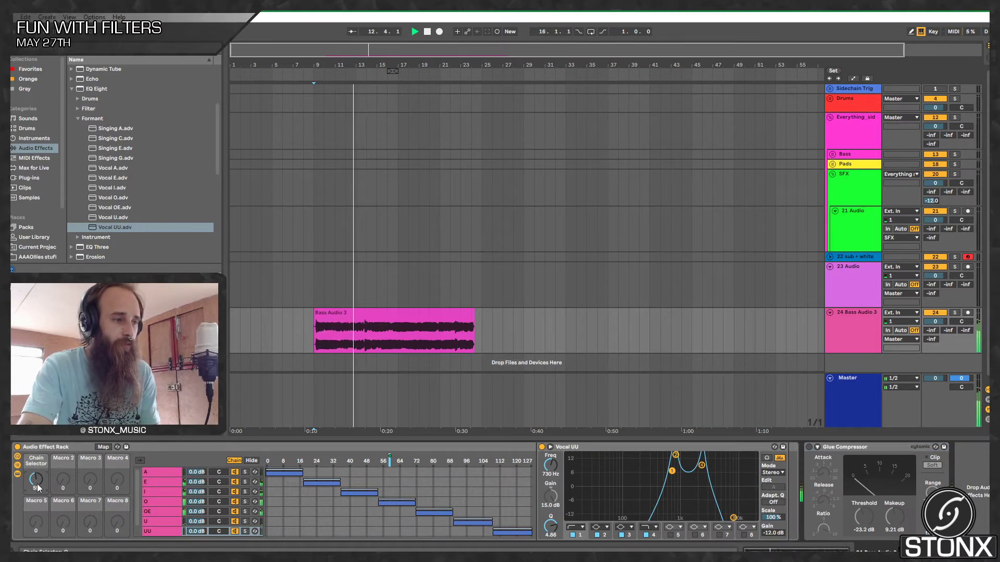
left_click(809, 448)
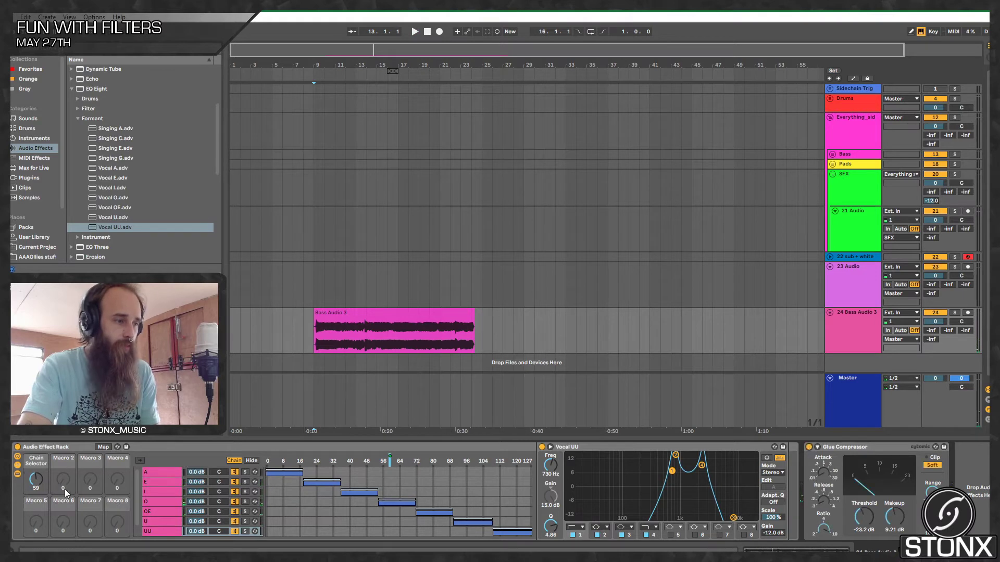
Step: Audition the bass with the Chain Selector macro turned to 88, and compare the EQ curves of the A, E, I, O and OE chains
key("space")
left_click_drag(36, 479, 36, 481)
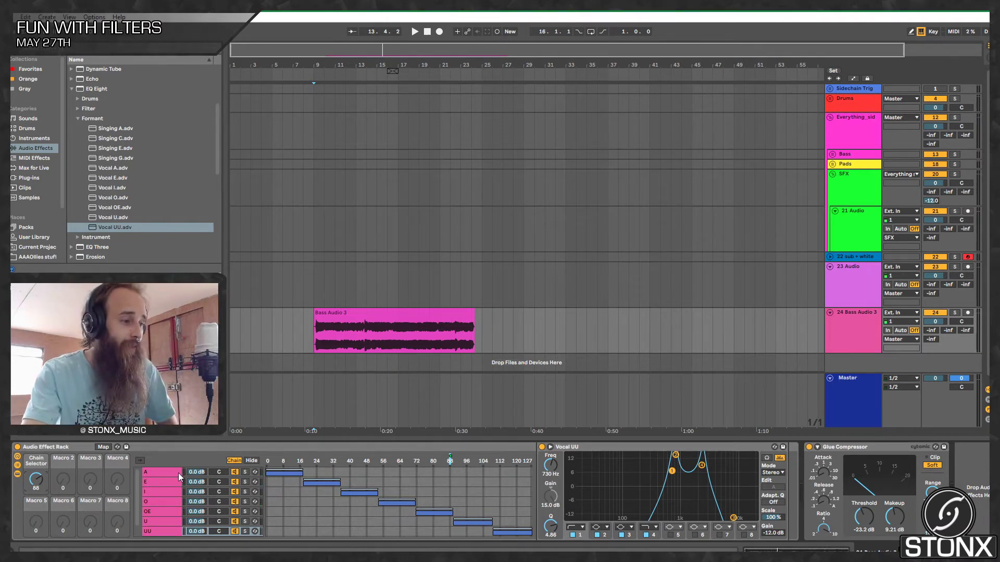
left_click(162, 472)
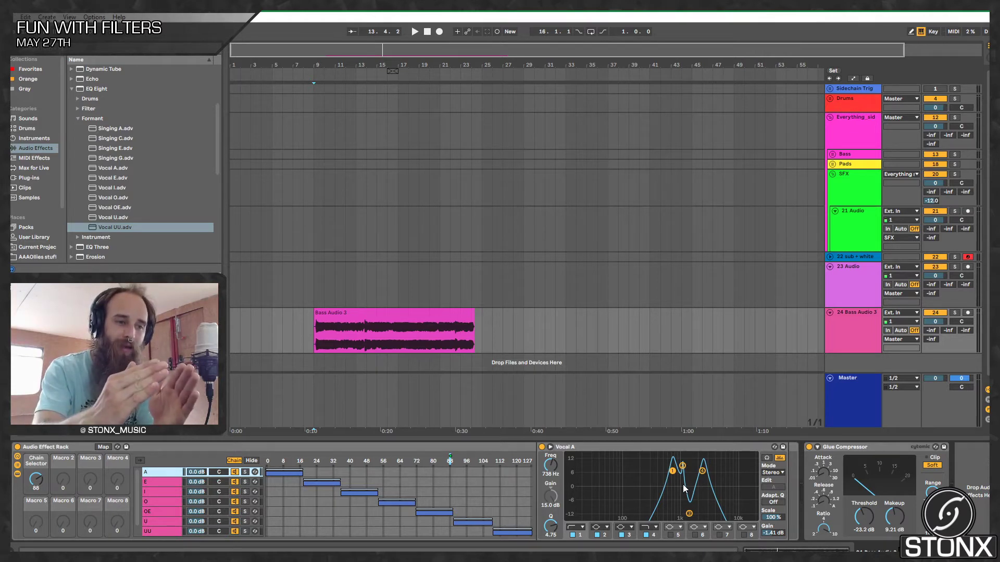
left_click(161, 481)
left_click(148, 489)
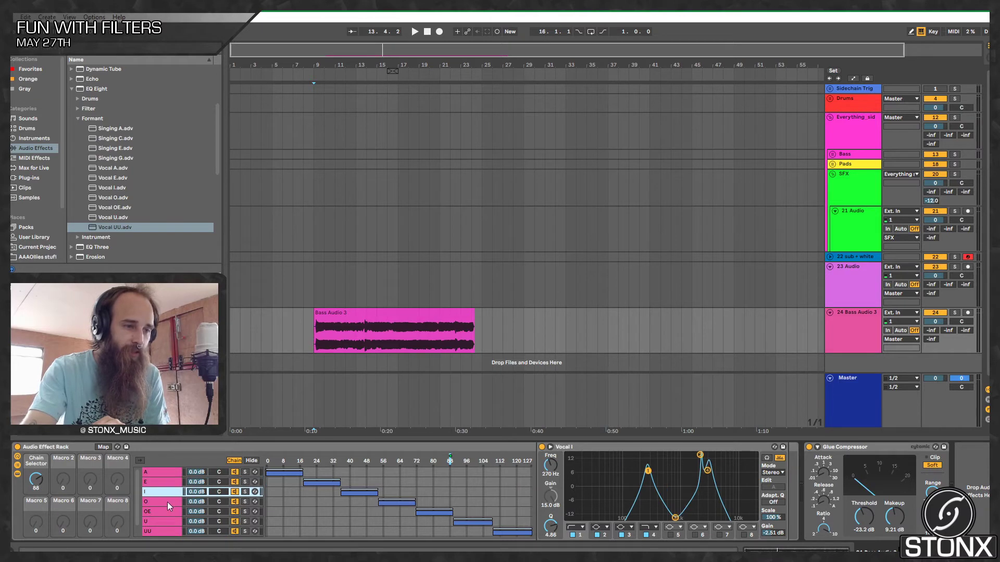
left_click(167, 502)
left_click(170, 511)
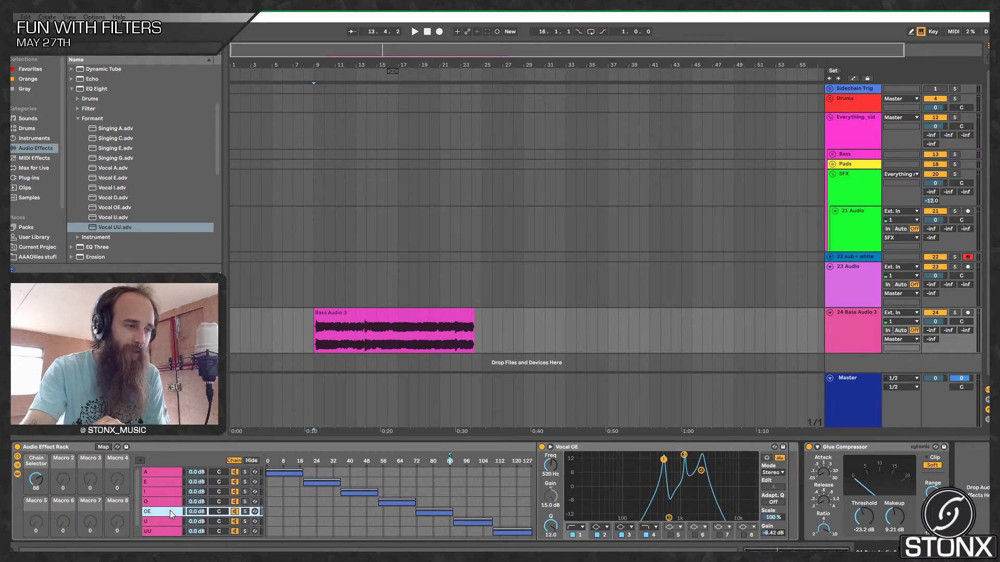
left_click(162, 472)
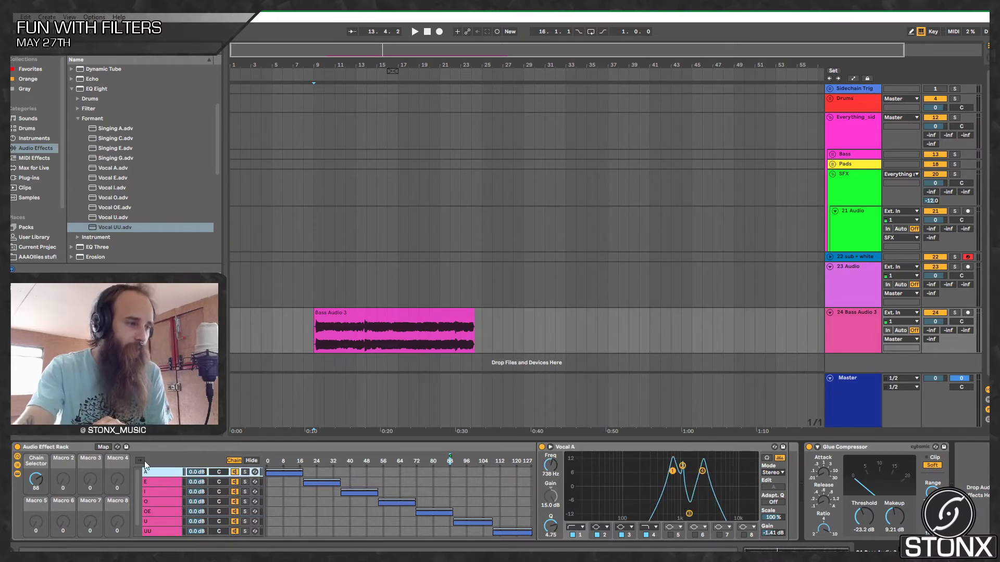
Step: In macro mapping mode, map the first filter frequency of Vocal A to Macro 2 and turn that macro to 834 Hz
left_click(104, 446)
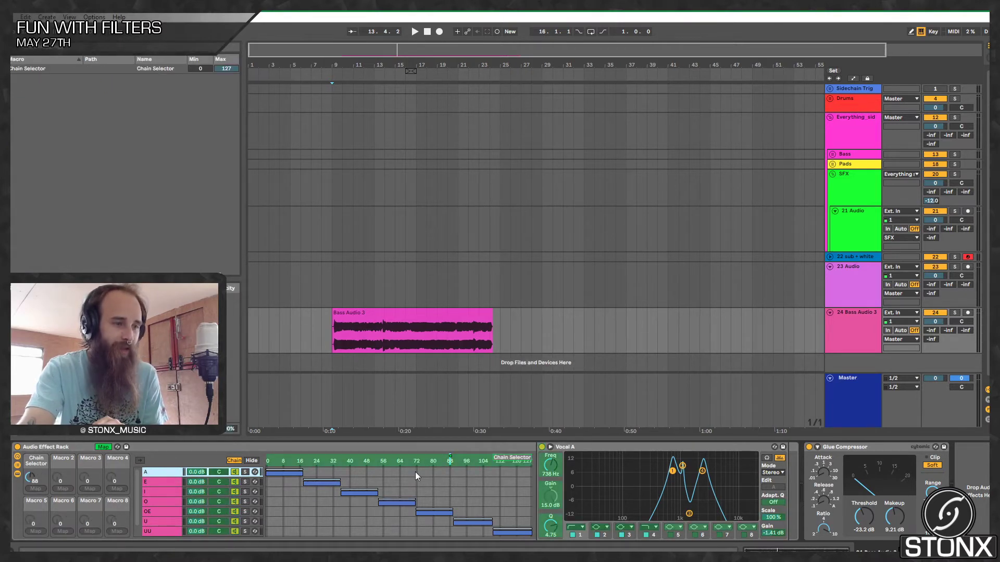
left_click(283, 495)
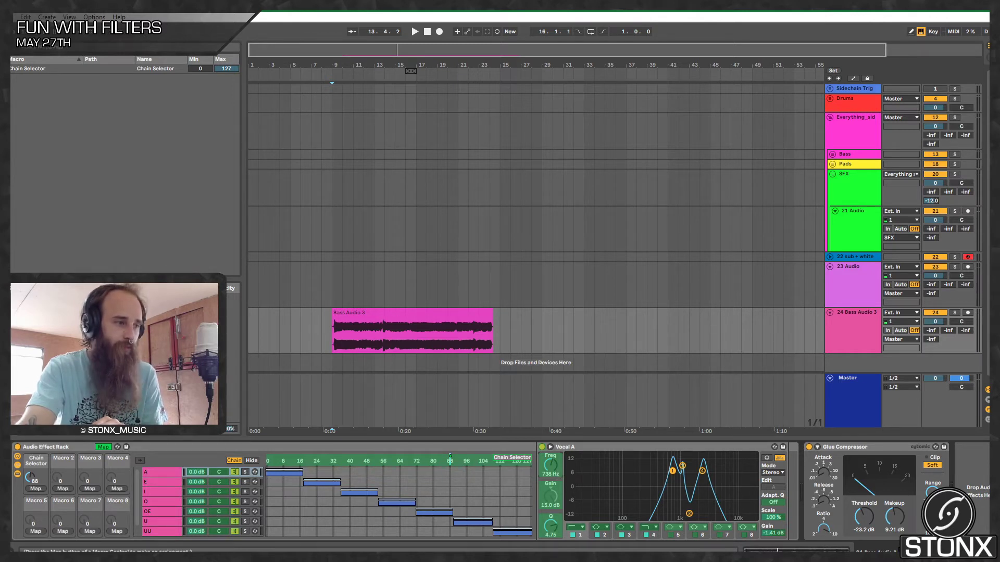
left_click(64, 489)
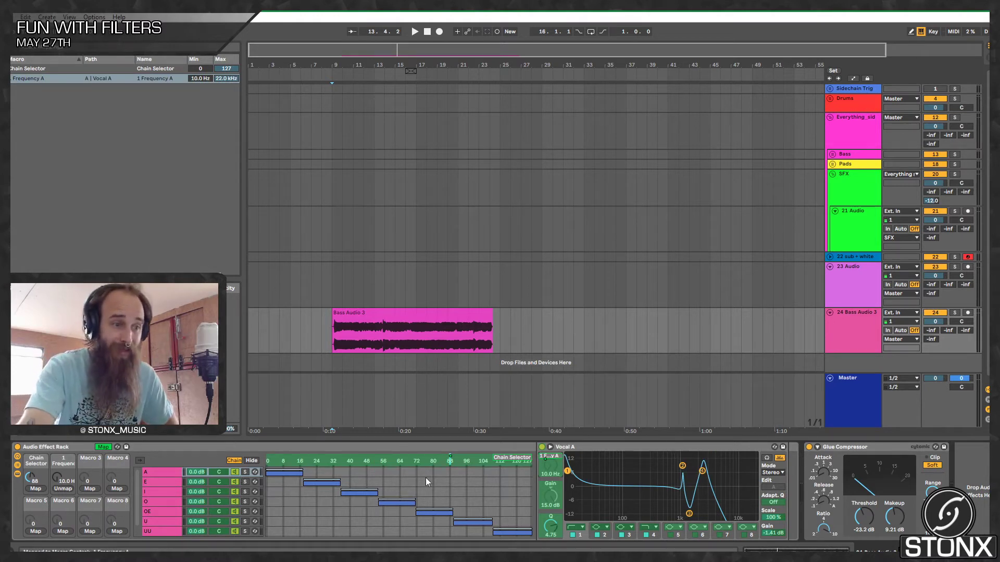
mouse_move(57, 483)
left_mouse_down()
mouse_move(57, 461)
mouse_move(58, 477)
left_mouse_up()
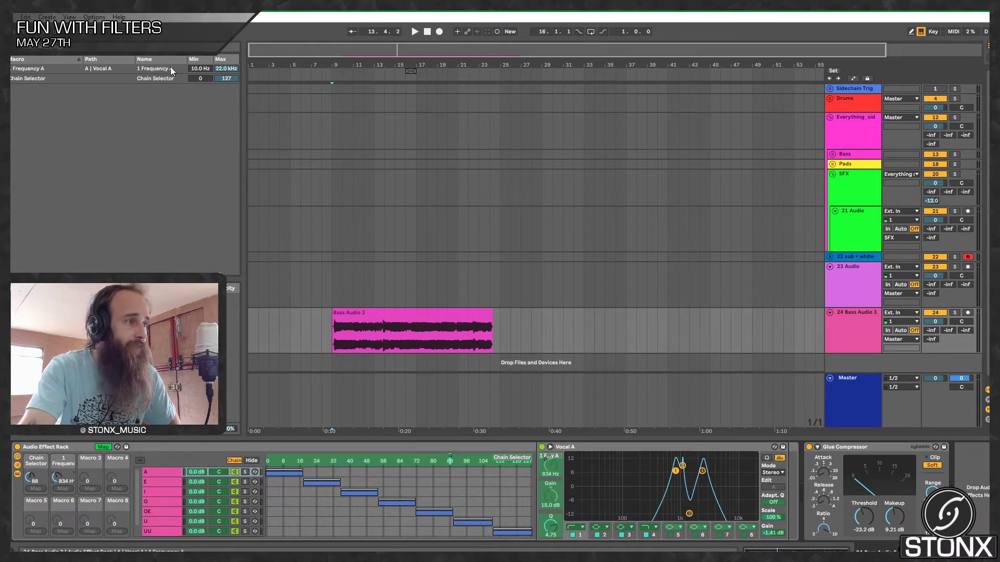
left_click_drag(148, 79, 141, 65)
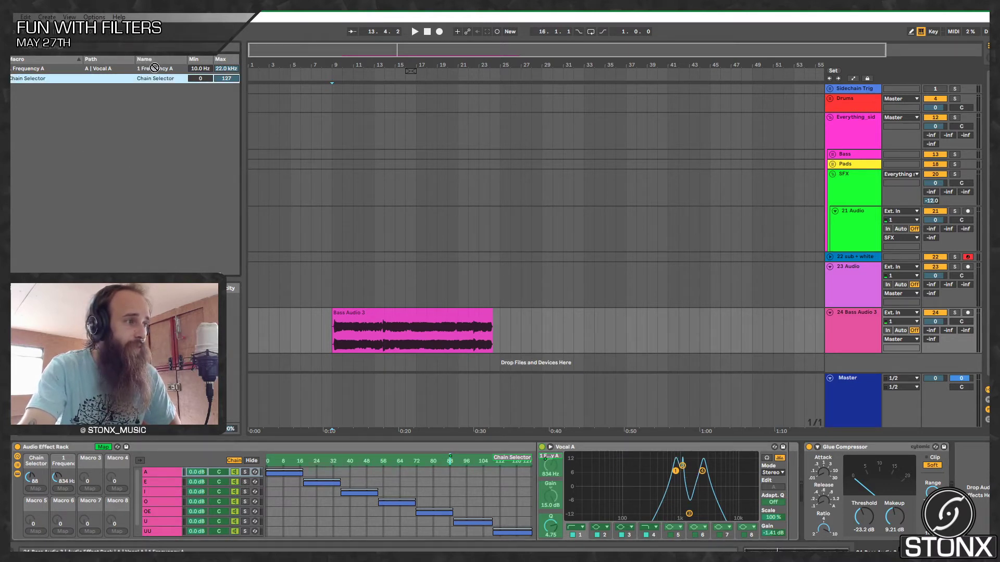
left_click(187, 69)
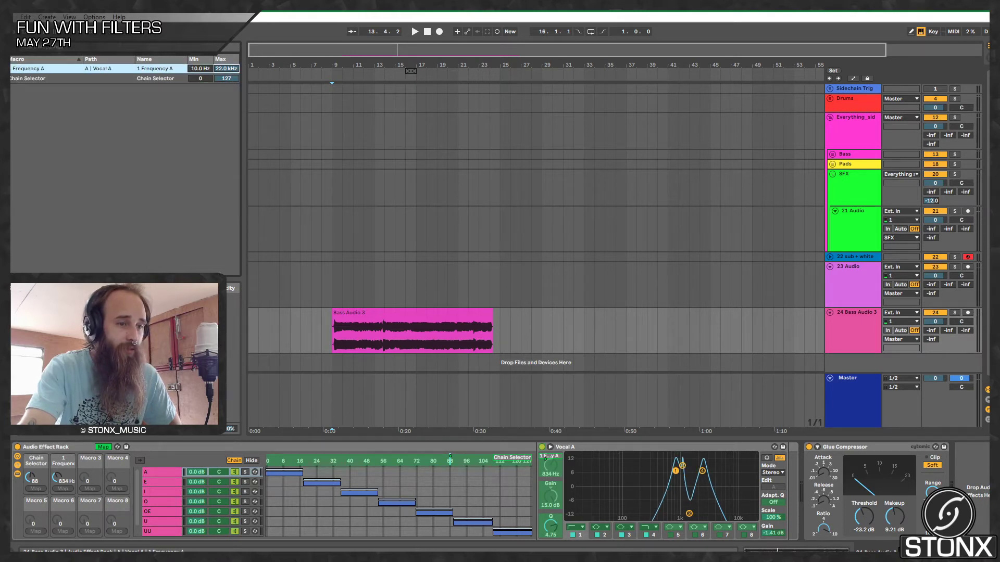
Step: Map the frequencies of Vocal A's filter bands 2, 3 and 4 to Macro 2 as well
left_click(612, 536)
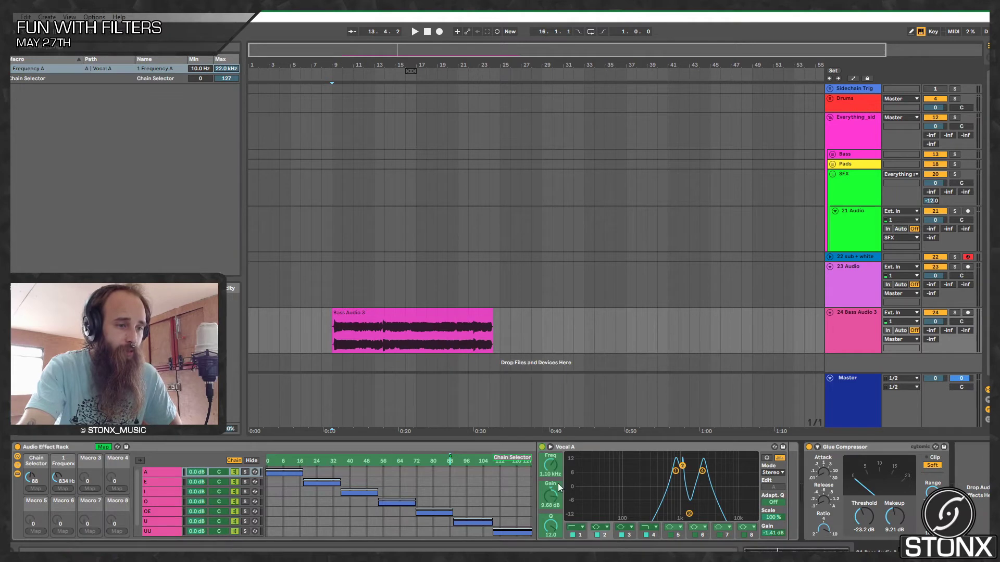
left_click(60, 490)
left_click(630, 533)
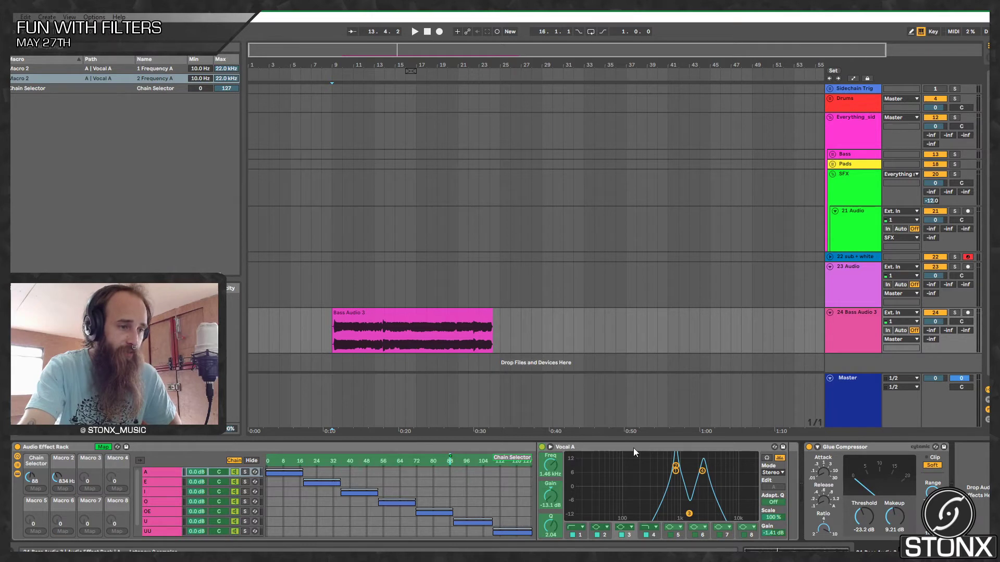
left_click(689, 514)
left_click(650, 534)
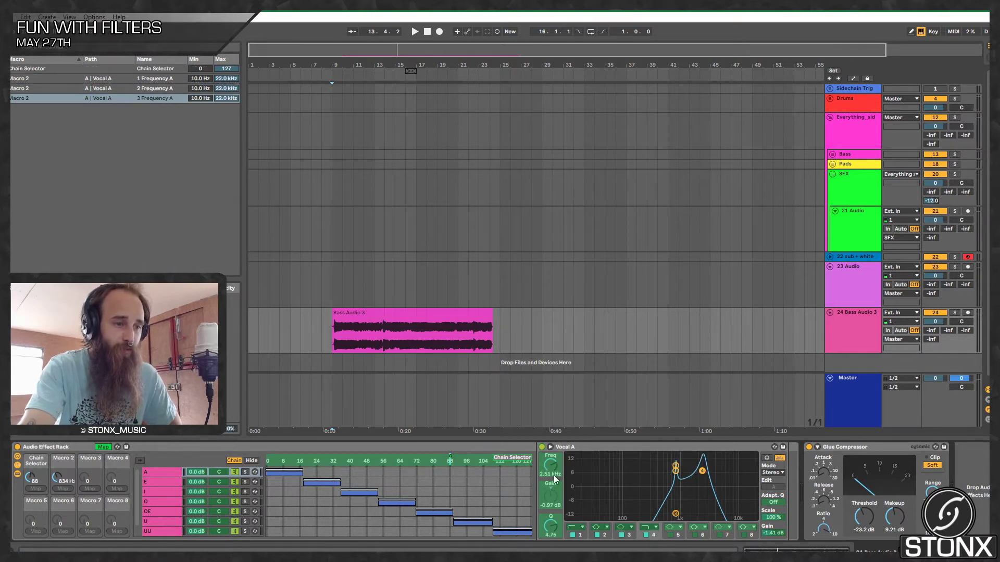
left_click(74, 490)
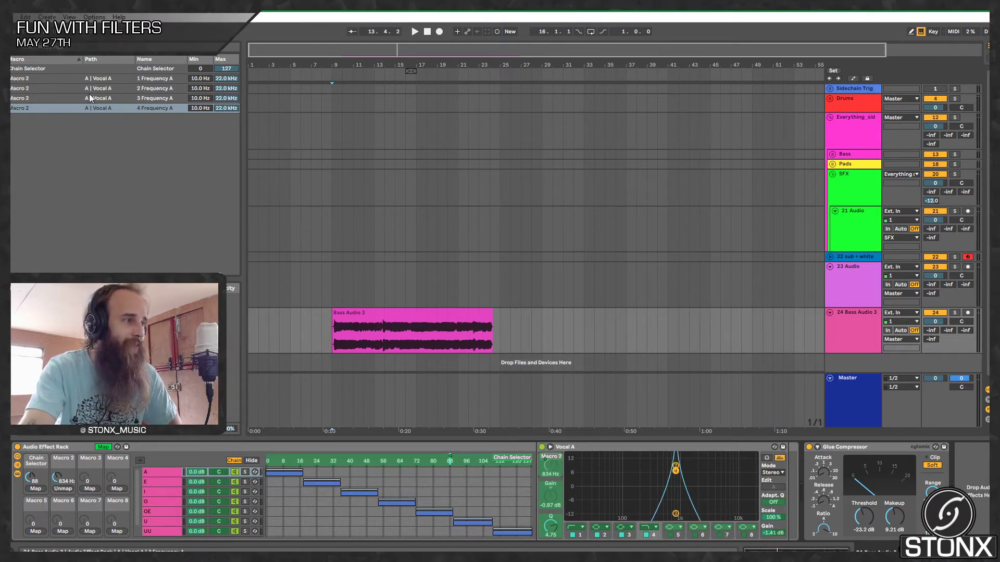
Step: Set the Macro 2 mapping minimums to 33.3 Hz for band 2, 104 Hz for band 3 and 529 Hz for band 4
left_click(209, 79)
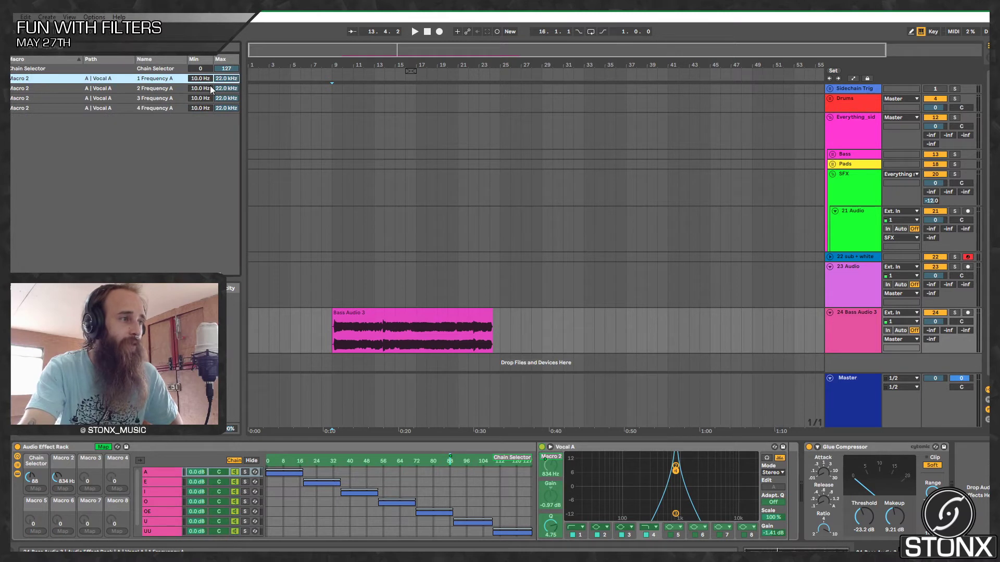
left_click_drag(210, 89, 202, 102)
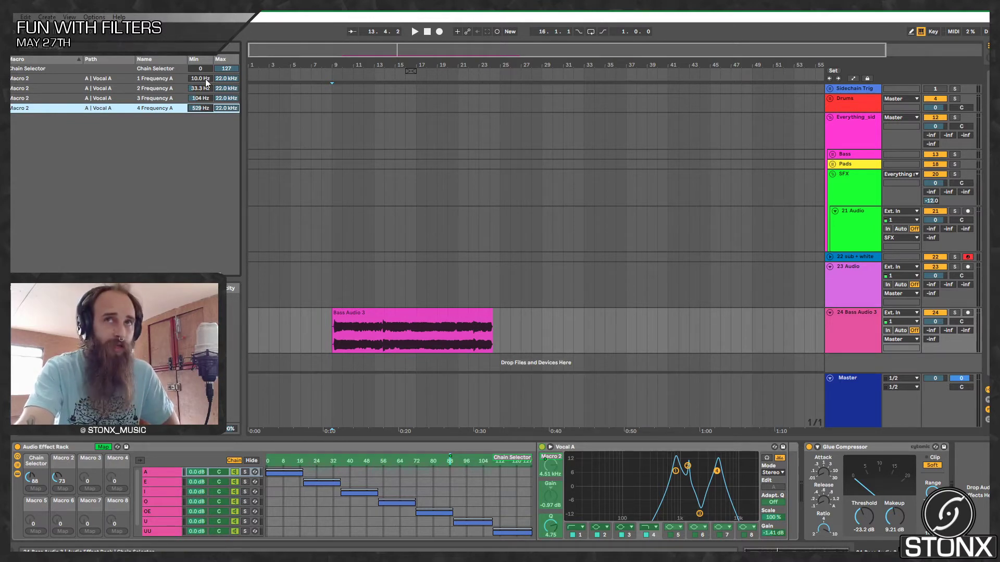
Step: With Macro 2 at 127, set the mapping maximums of bands 1 to 3 to 2.38, 3.85 and 5.86 kHz, and leave mapping mode
left_click_drag(230, 99, 231, 141)
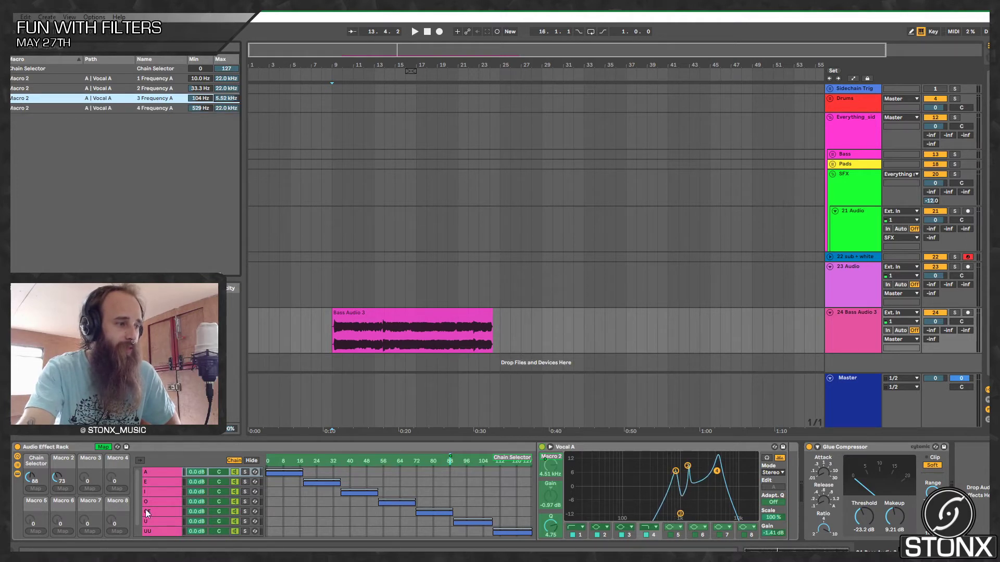
left_click_drag(52, 484, 52, 443)
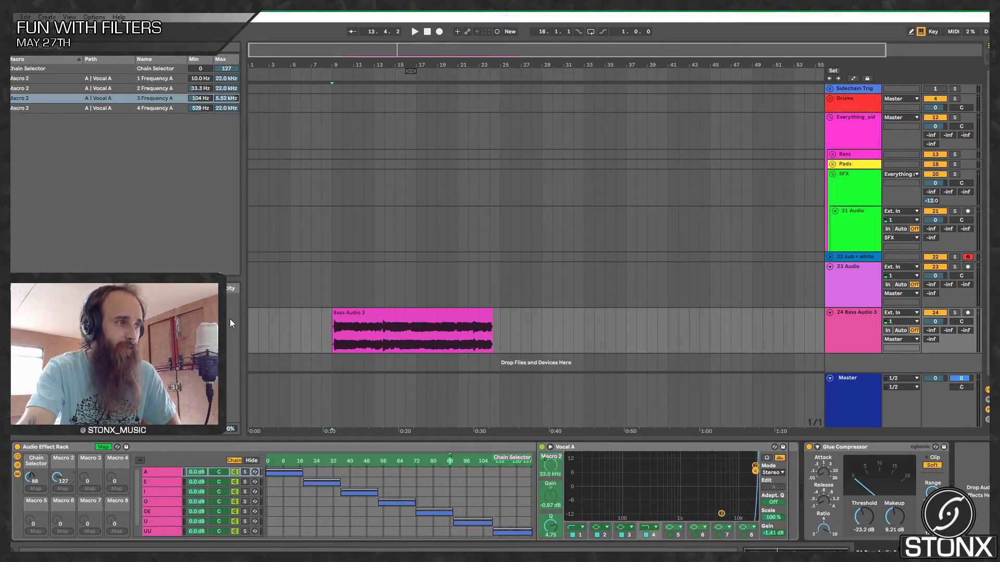
left_click_drag(232, 98, 236, 109)
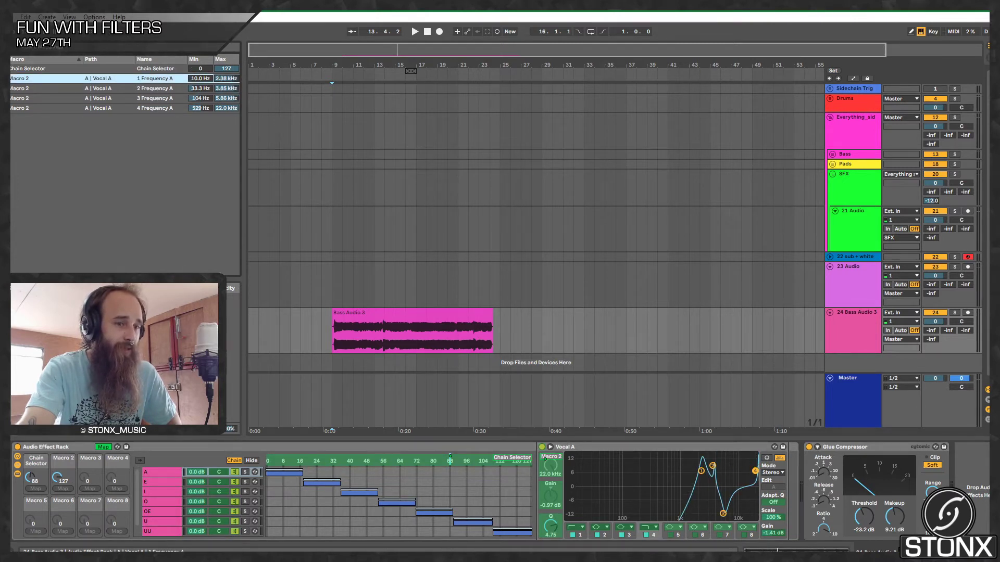
left_click(107, 447)
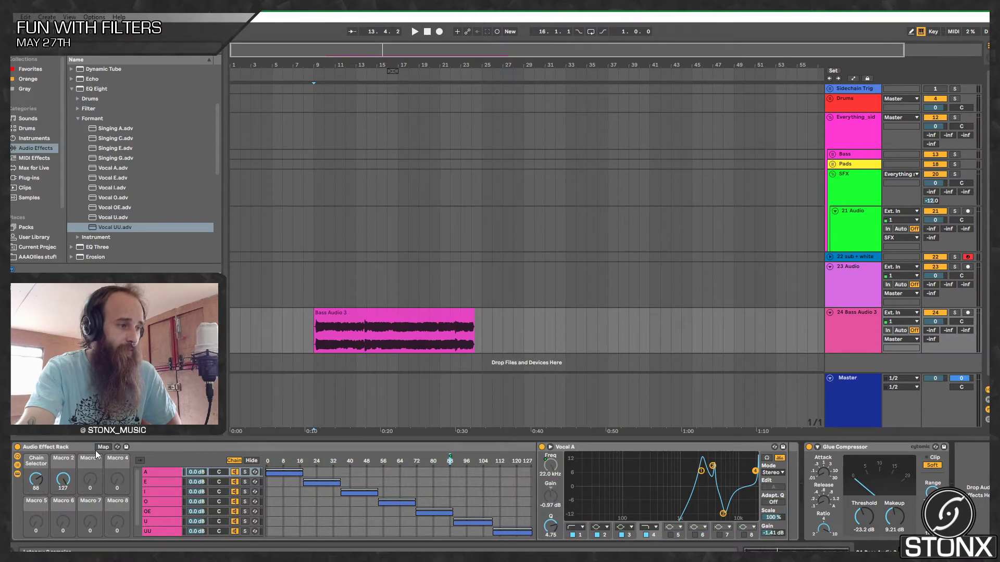
Step: Reopen macro mapping and, with Macro 2 at 0, set the minimums of bands 1 to 4 to 87.1, 202, 280 and 418 Hz
left_click(103, 447)
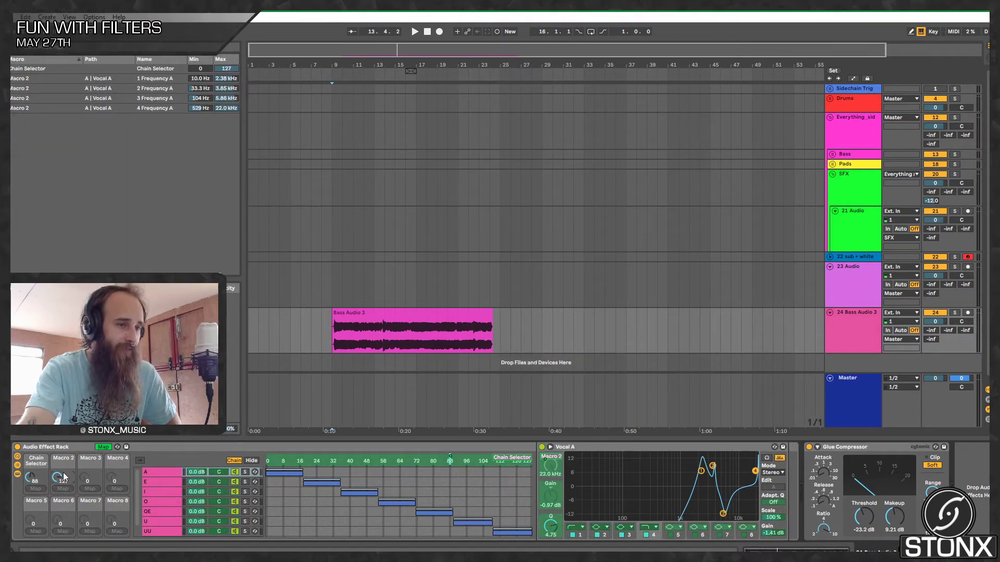
left_click_drag(60, 482, 61, 542)
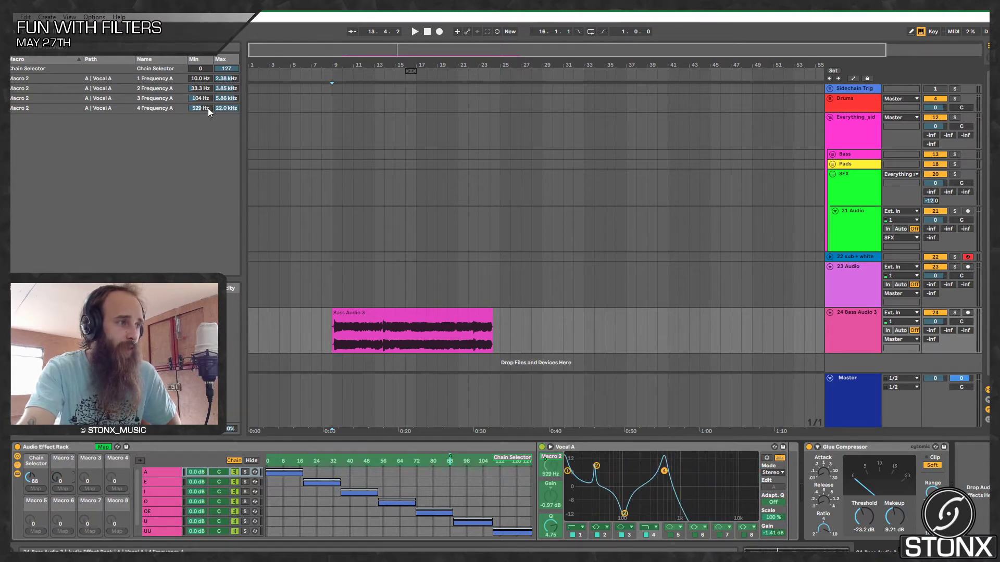
left_click_drag(205, 108, 205, 117)
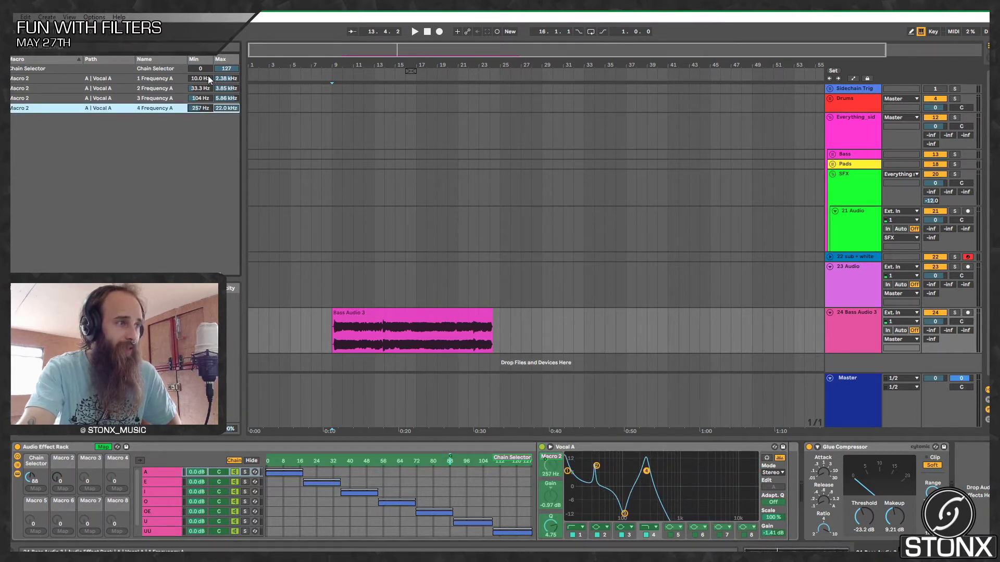
mouse_move(208, 79)
left_mouse_down()
mouse_move(203, 86)
mouse_move(201, 74)
mouse_move(212, 94)
mouse_move(201, 104)
mouse_move(201, 76)
mouse_move(205, 87)
left_mouse_up()
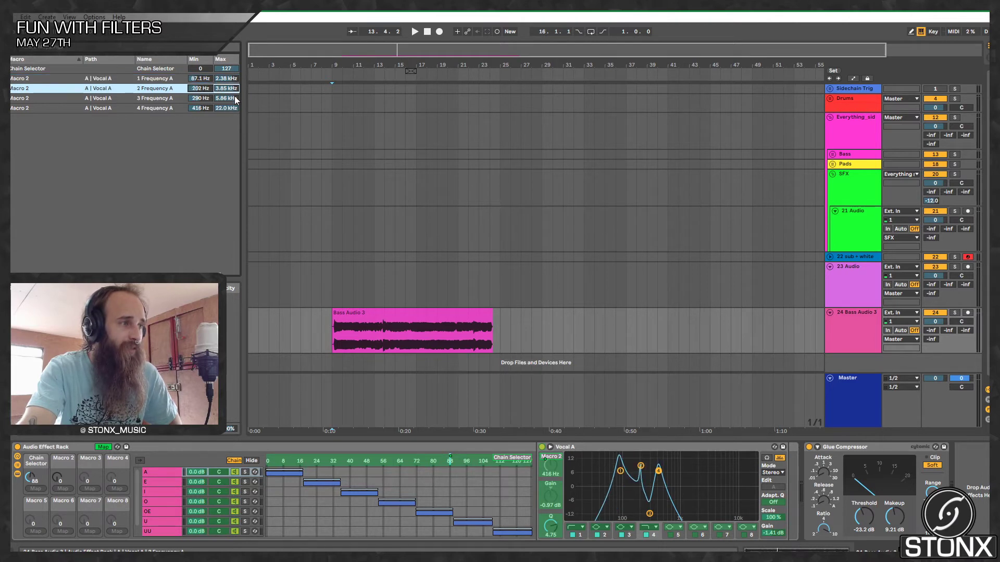
Step: With Macro 2 at 127, set band 4's mapping maximum to 12.1 kHz, and turn the Chain Selector macro down into the A chain's zone
left_click_drag(59, 478, 59, 411)
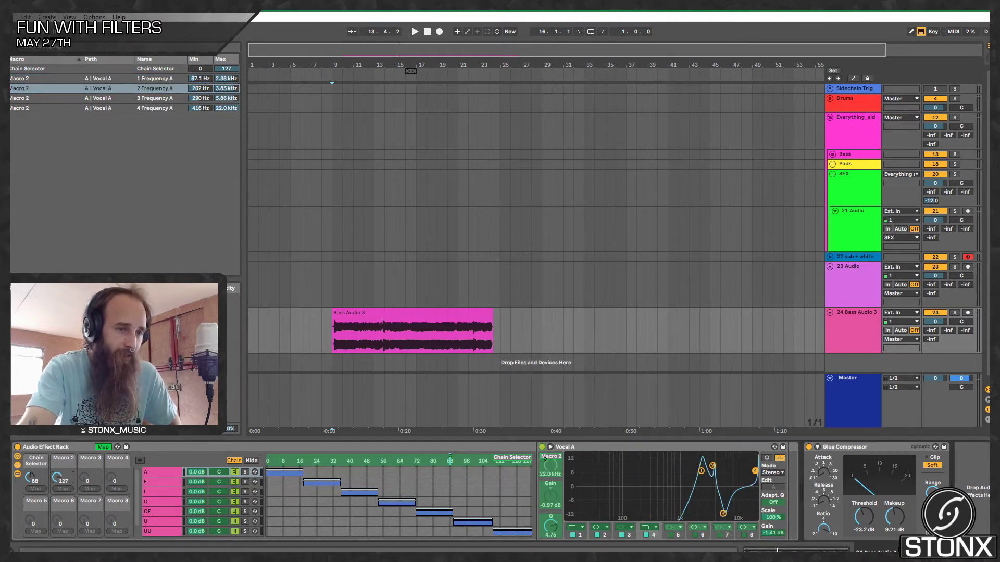
left_click_drag(226, 107, 226, 119)
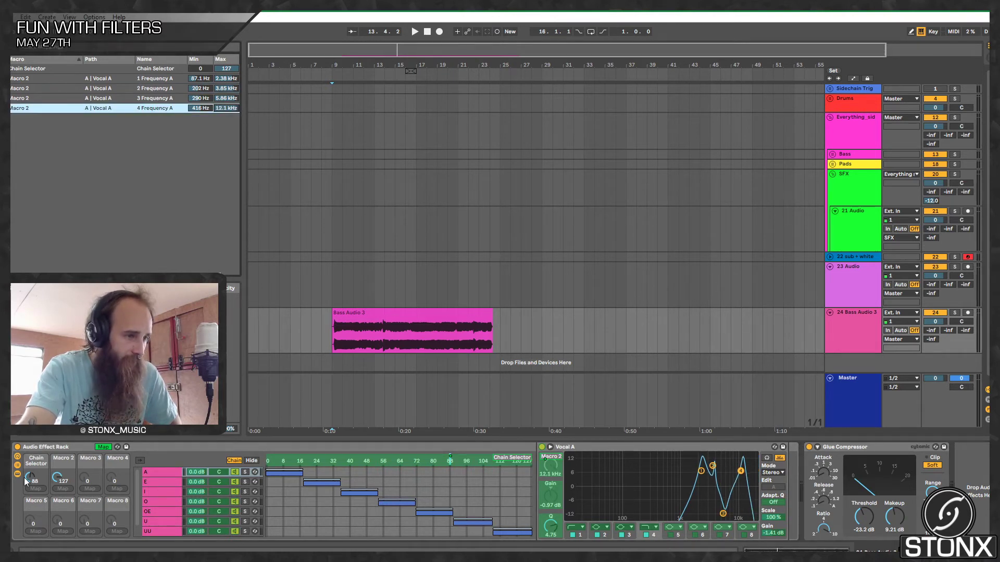
left_click_drag(24, 477, 25, 518)
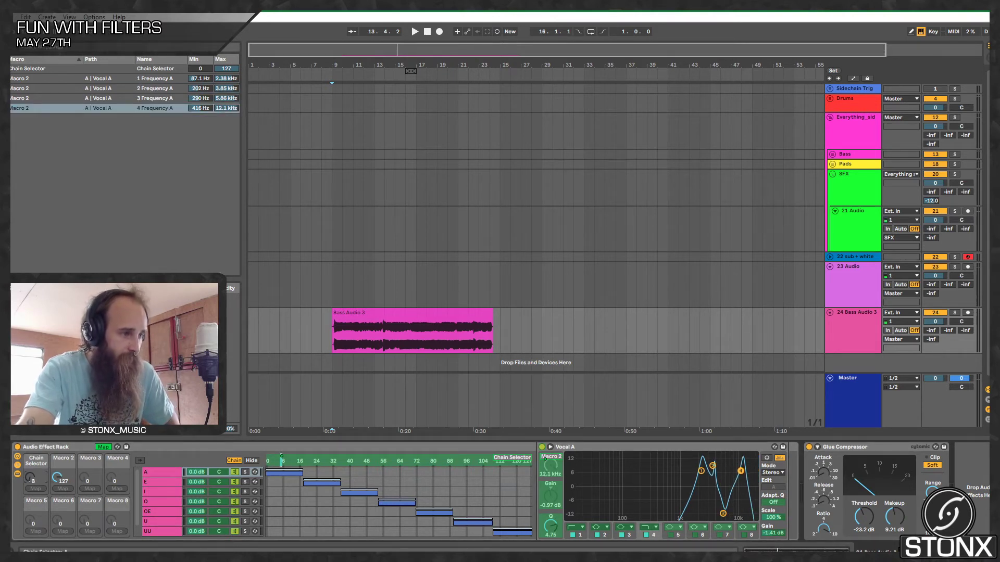
left_click(161, 471)
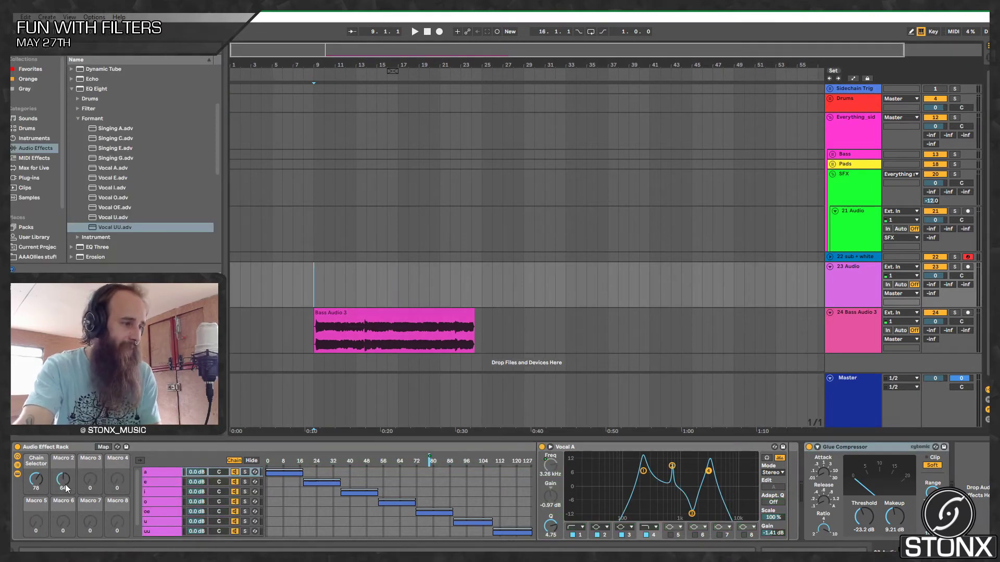
Step: Play the bass clip while turning Macro 2 of the 23 Audio rack to 34, select its first chain, and stop playback
key("space")
mouse_move(65, 483)
left_mouse_down()
mouse_move(36, 496)
mouse_move(58, 479)
mouse_move(59, 452)
mouse_move(58, 489)
left_mouse_up()
key("space")
left_click(159, 472)
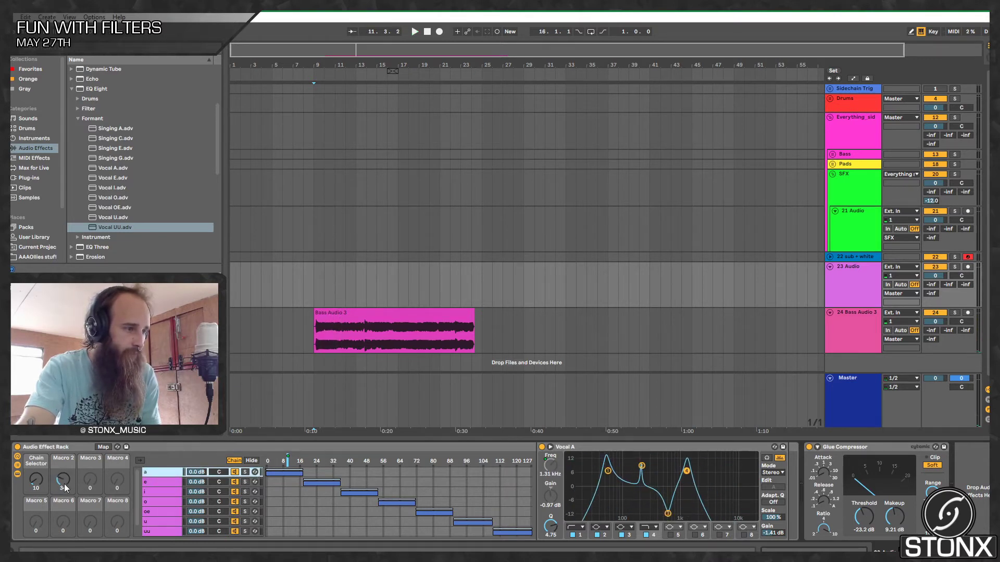
key("space")
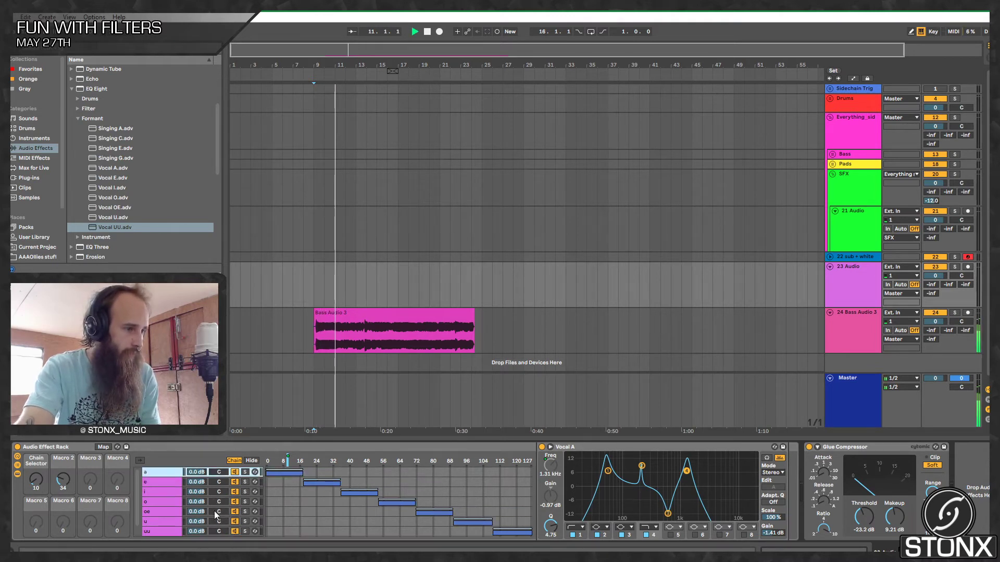
key("space")
Step: Compare the formant racks and Macro 2 mapping ranges of the 23 Audio and 24 Bass Audio 3 tracks
left_click(854, 270)
left_click(845, 324)
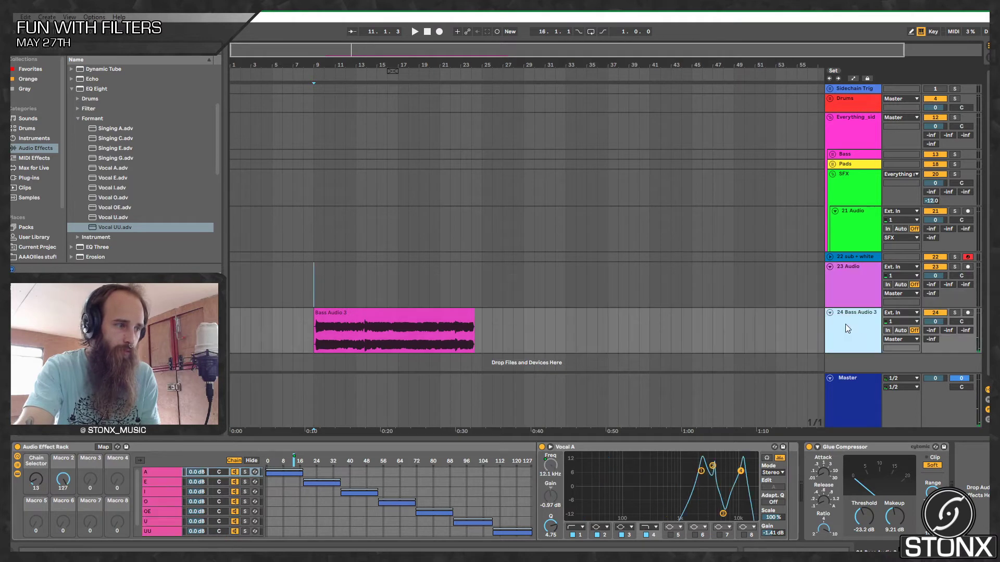
left_click(845, 298)
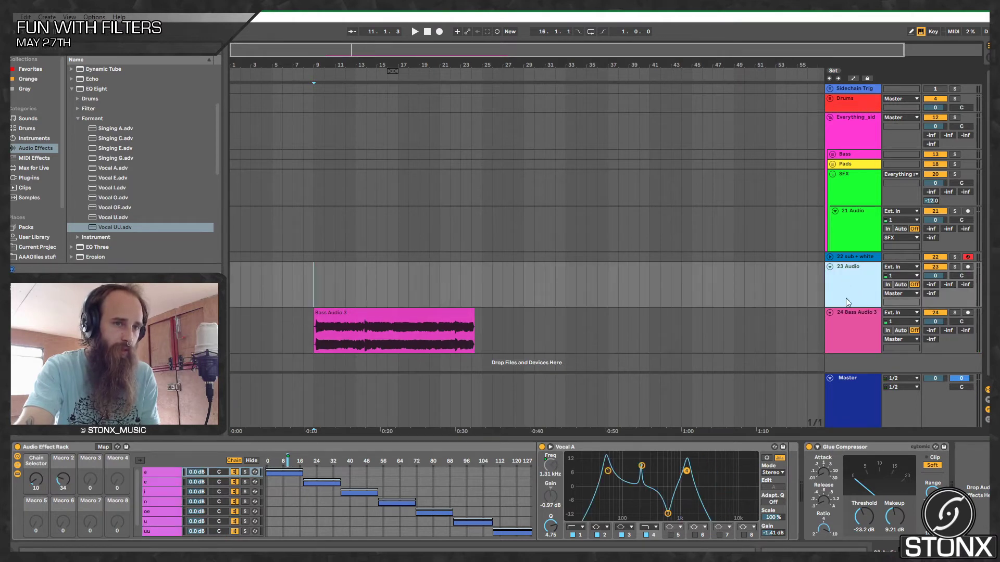
left_click(851, 321)
left_click(849, 303)
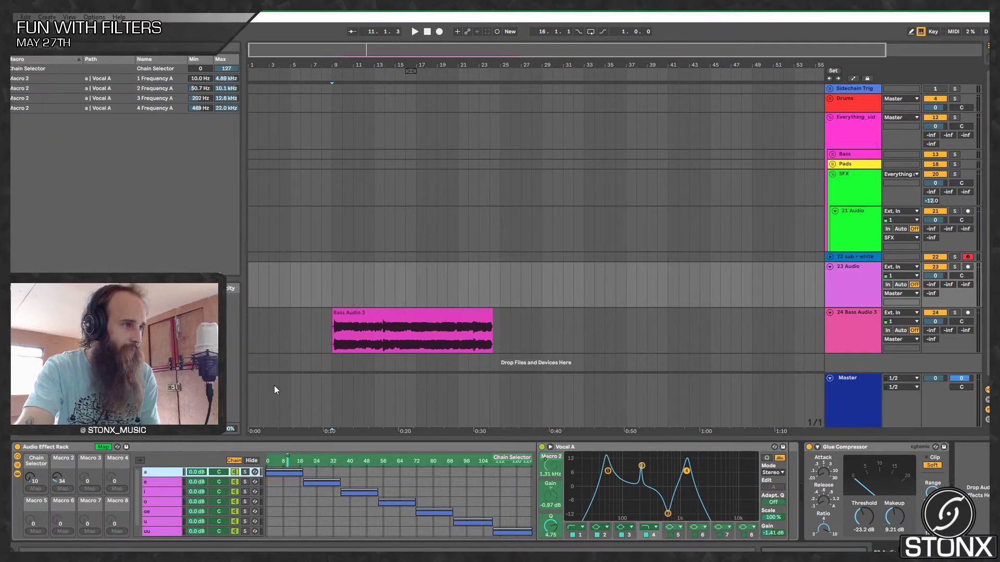
left_click(854, 333)
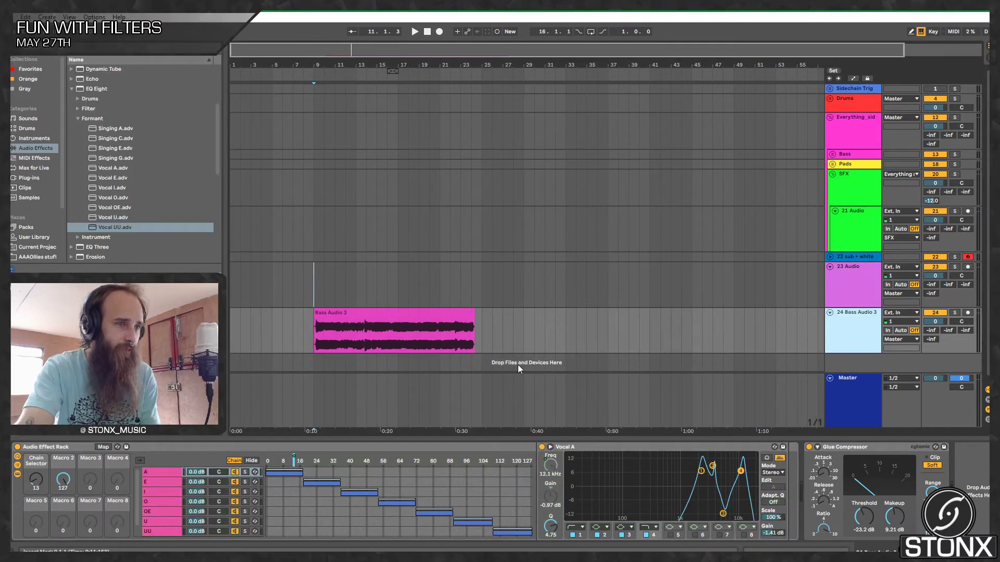
Step: Set Macro 2 to 64 and the Chain Selector macro to 1 on the rack, and briefly play the bass clip
left_click(103, 447)
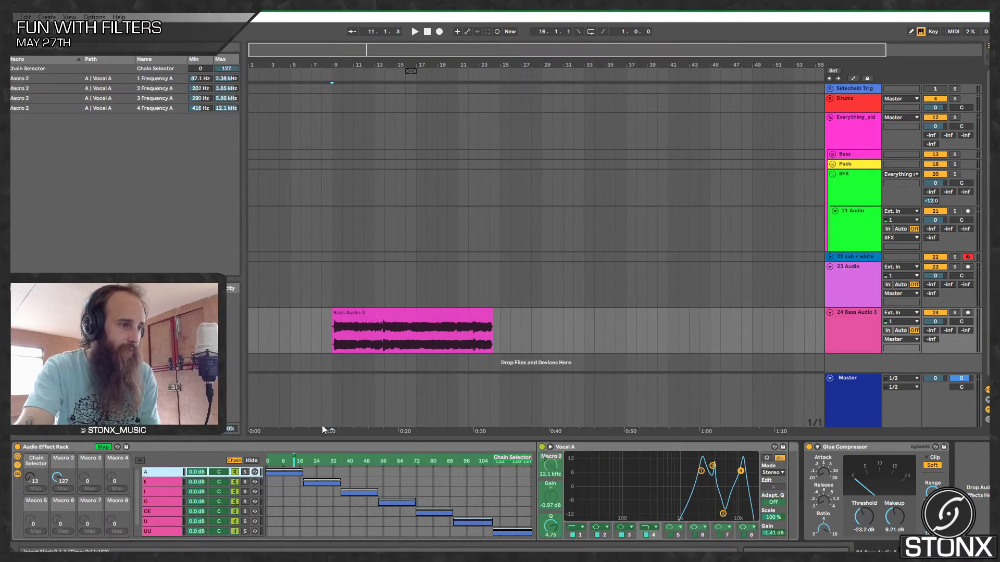
left_click(58, 479)
left_click_drag(62, 489, 62, 529)
left_click_drag(30, 480, 63, 473)
left_click(102, 447)
key("space")
key("space")
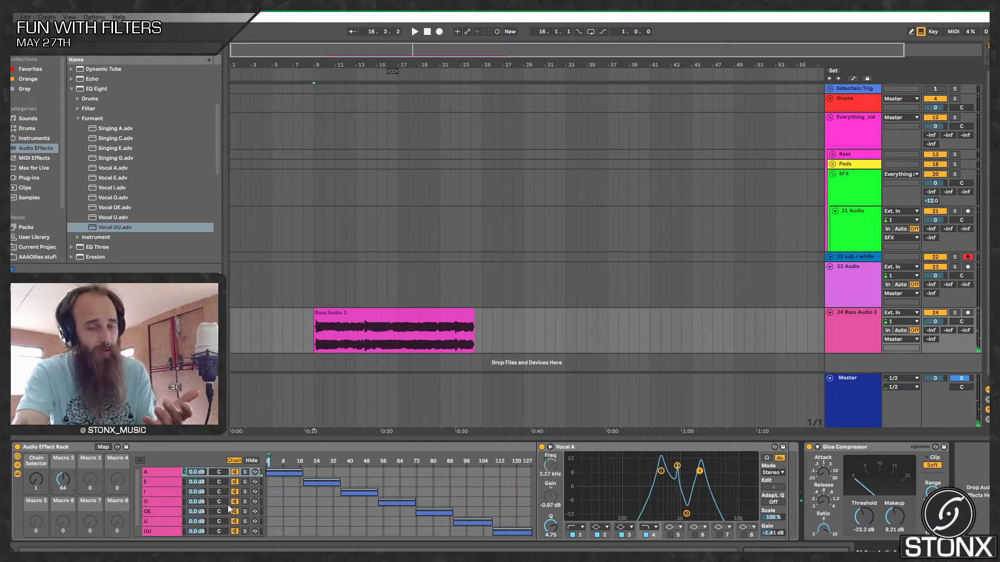
Step: Compare the EQ curves of the A and E chains and reopen the rack's macro mapping
left_click(164, 471)
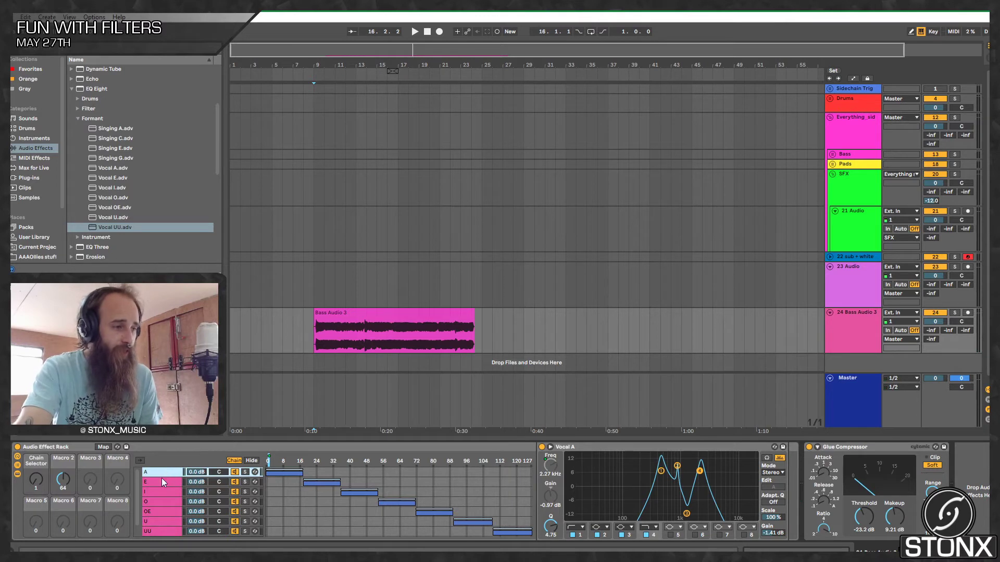
left_click(160, 481)
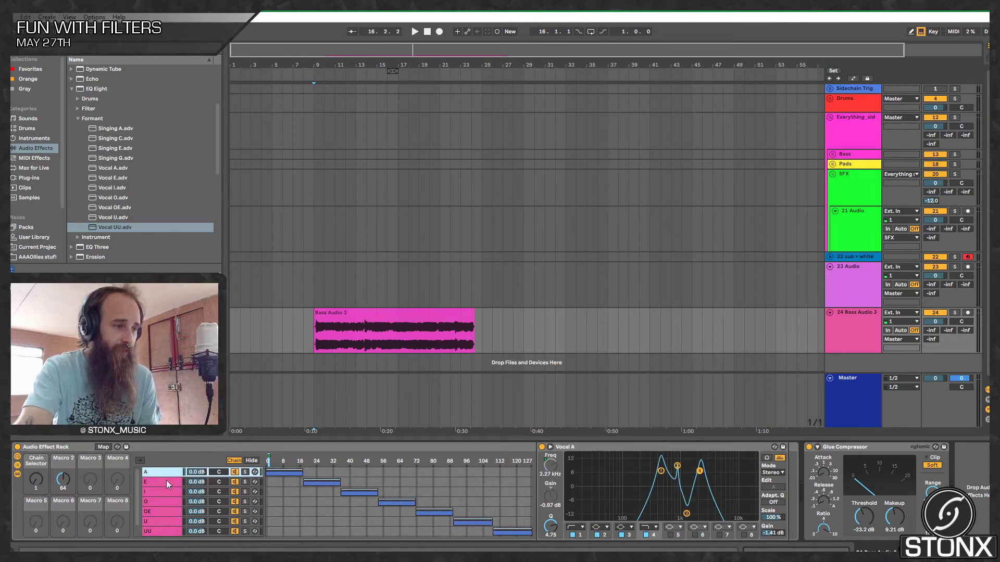
left_click(106, 446)
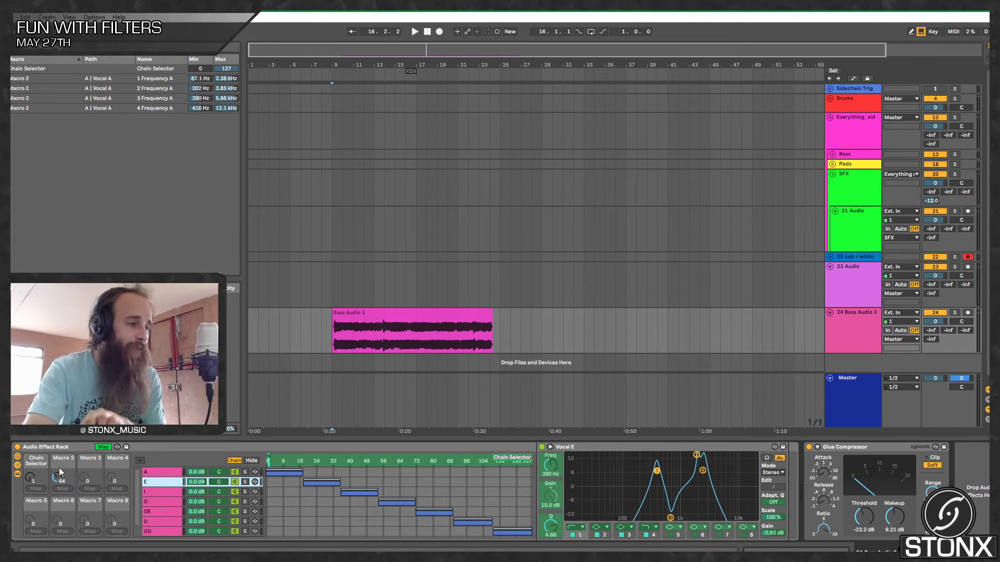
left_click(82, 477)
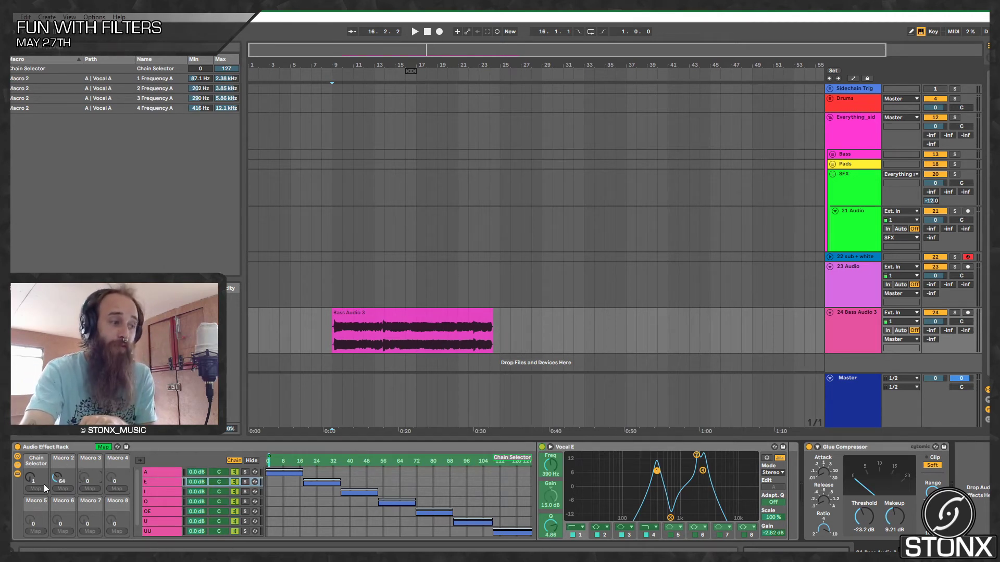
left_click(164, 471)
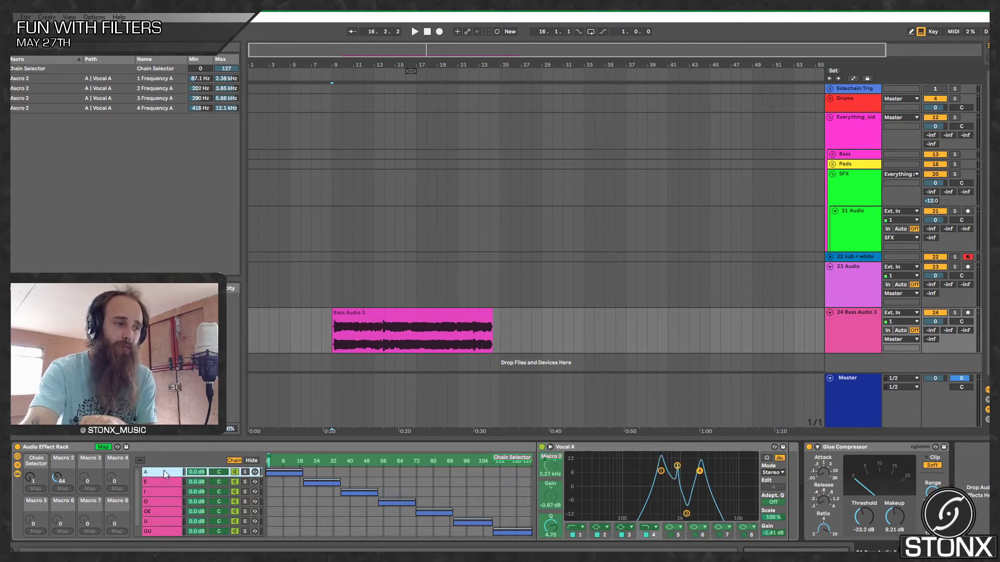
Step: Turn the Chain Selector macro up to 127, check the UU chain's EQ, and select the E chain
left_click_drag(30, 477, 30, 411)
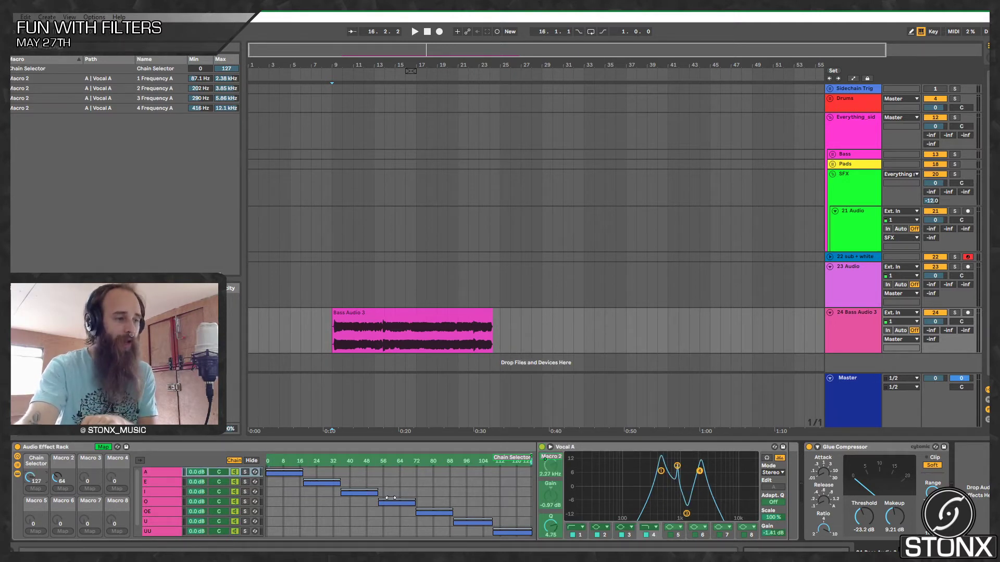
scroll(169, 501, "down", 1)
left_click(154, 525)
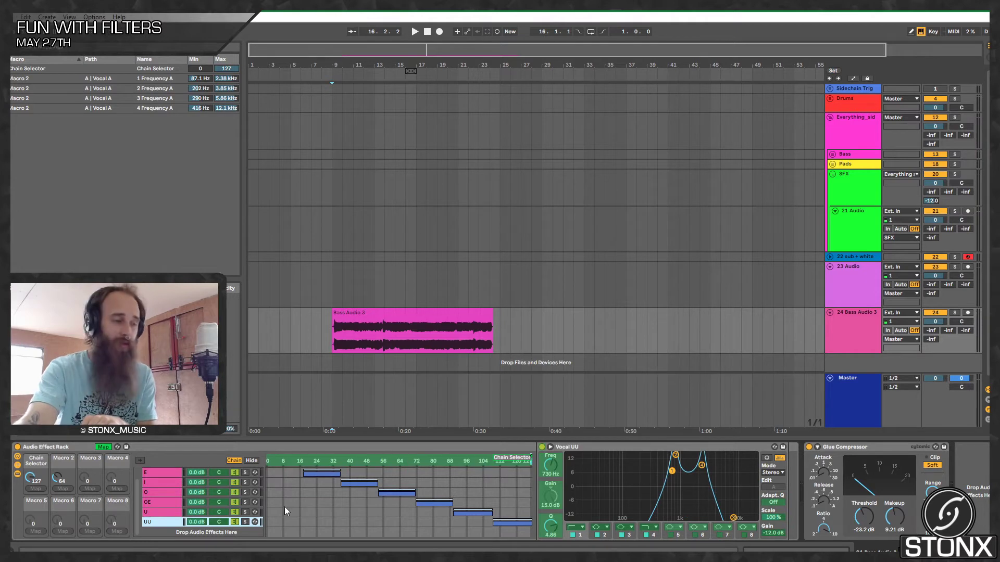
scroll(172, 505, "up", 1)
left_click(162, 471)
left_click(161, 485)
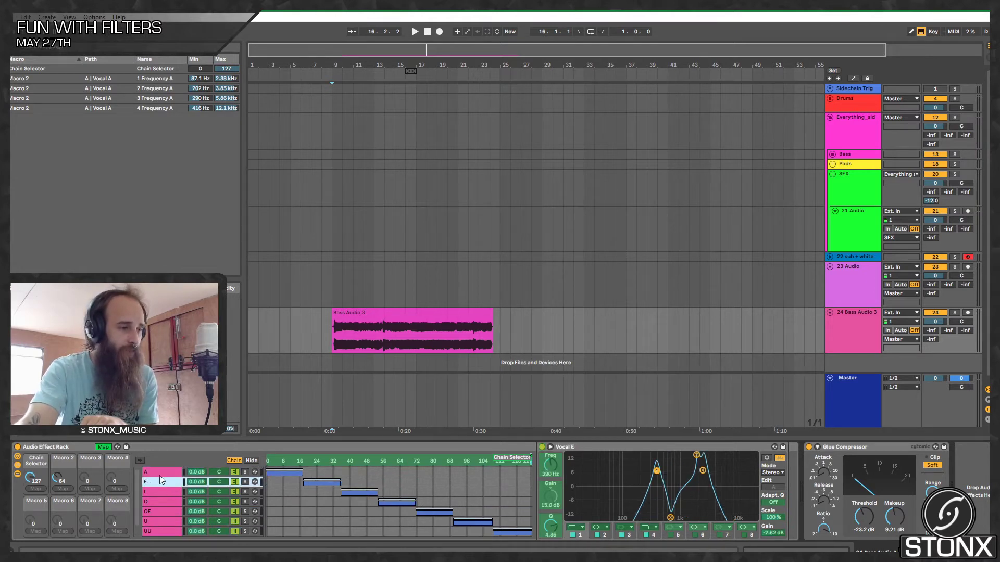
Step: Rename the Chain Selector macro as VOWEL and Macro 2 as FREQ
left_click(41, 461)
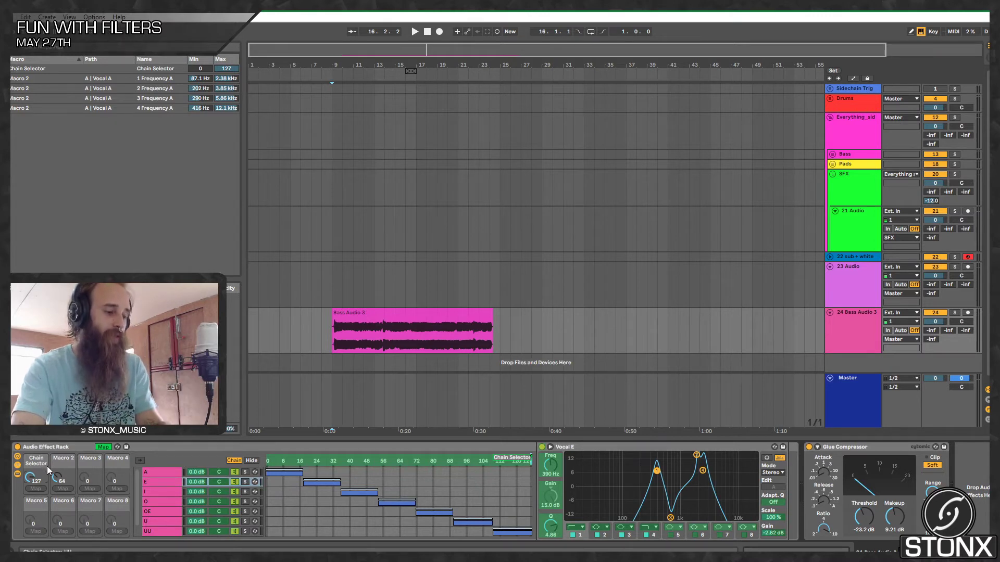
key("ctrl+r")
type("VOWEL")
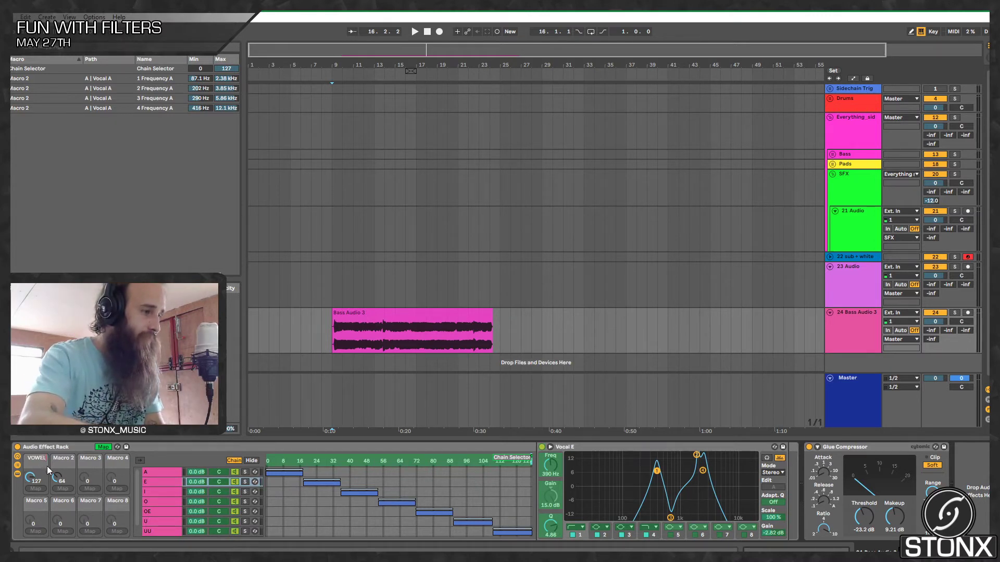
key("Return")
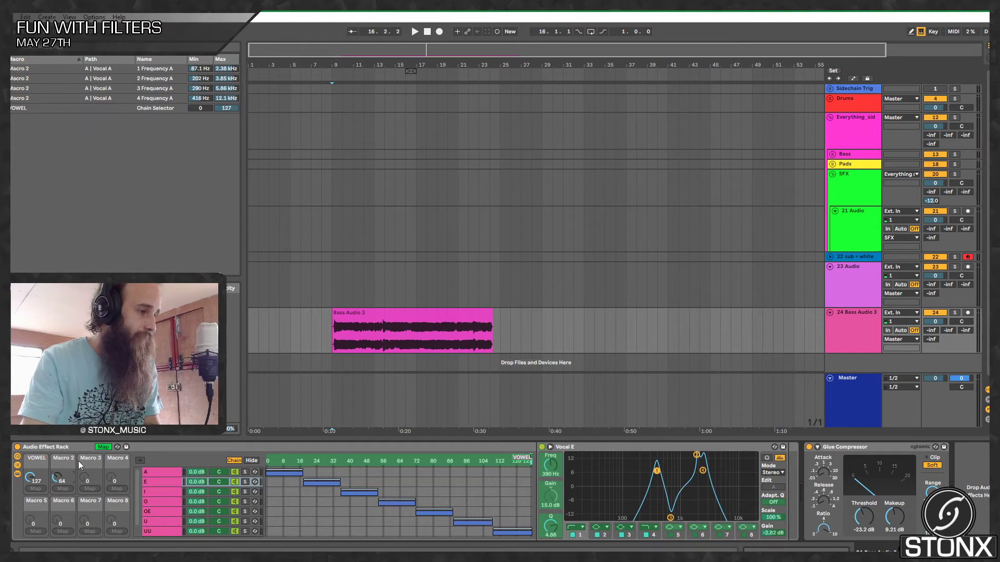
left_click(69, 463)
key("ctrl+r")
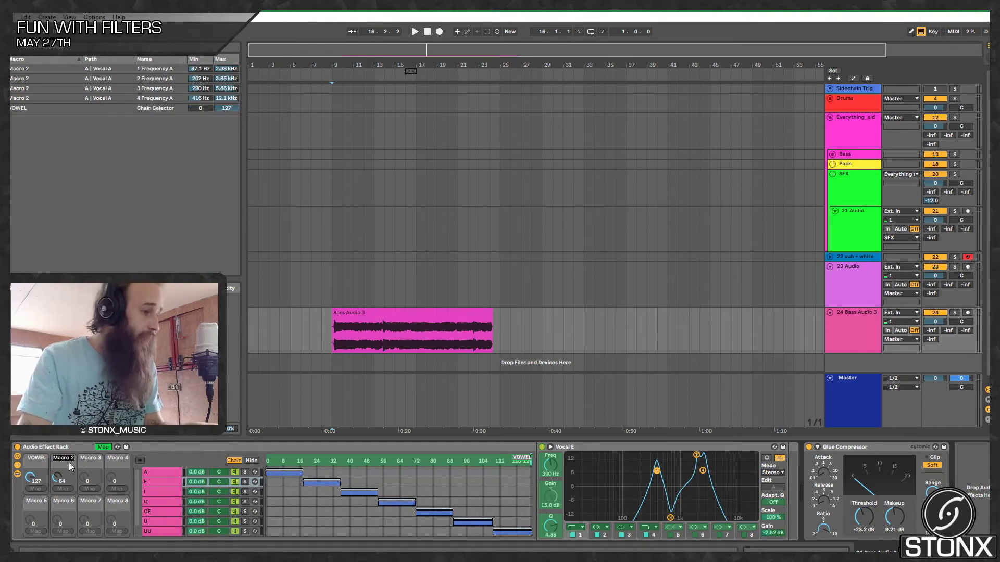
type("FREQ")
key("Return")
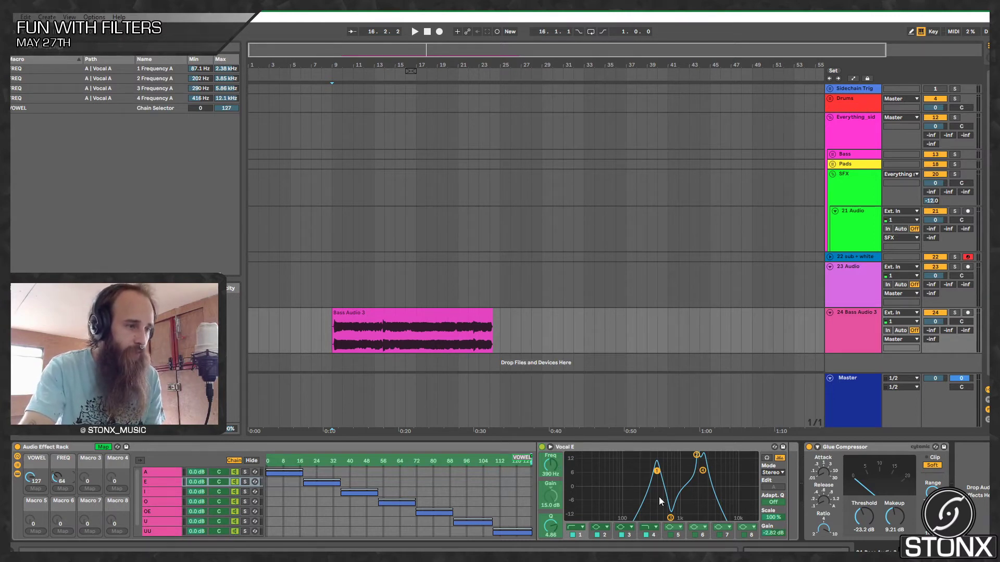
Step: Map the frequencies of bands 1 to 4 in the E chain's Vocal E EQ to the FREQ macro
left_click(161, 481)
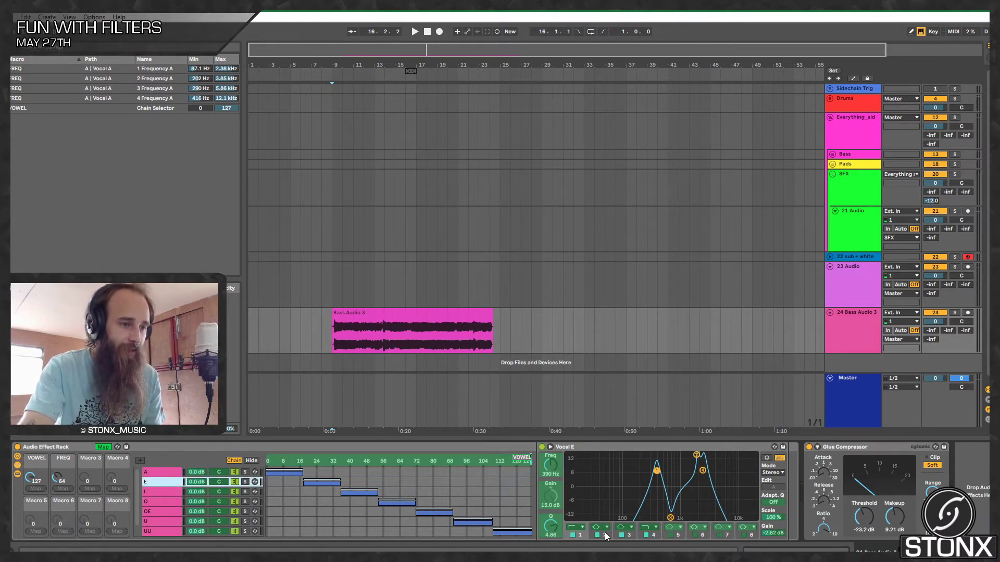
left_click(577, 534)
left_click(547, 462)
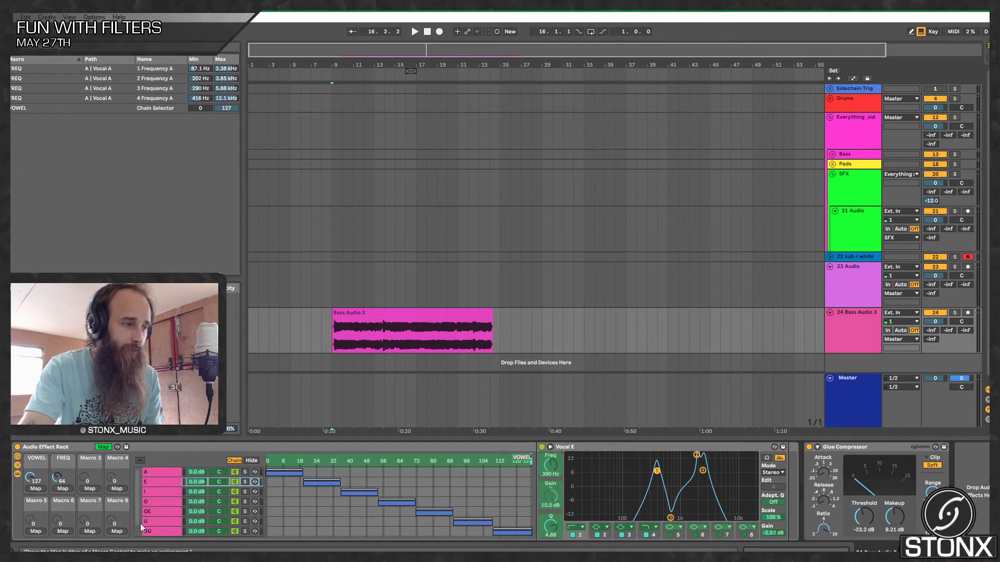
left_click(63, 489)
left_click(600, 535)
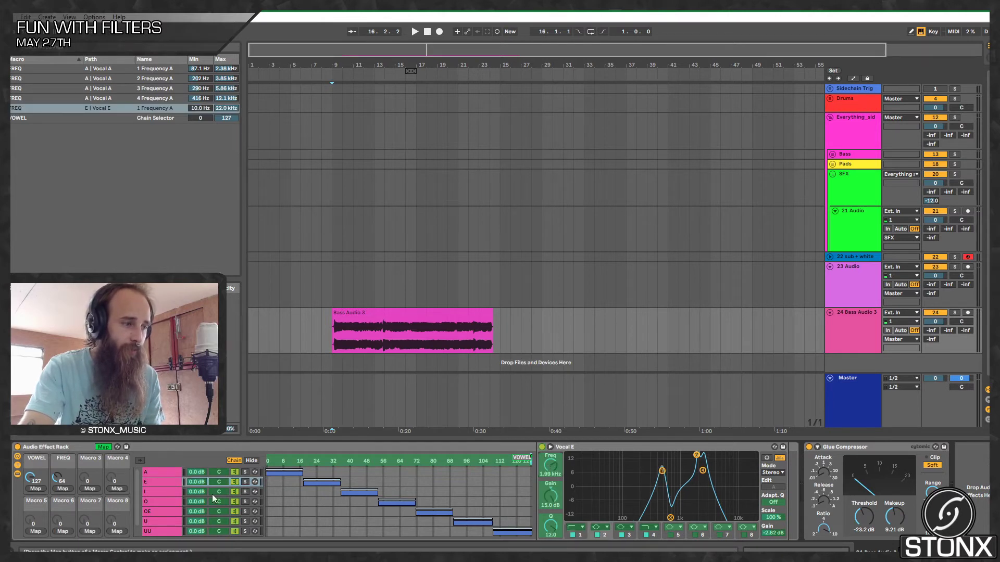
left_click(63, 489)
left_click(630, 534)
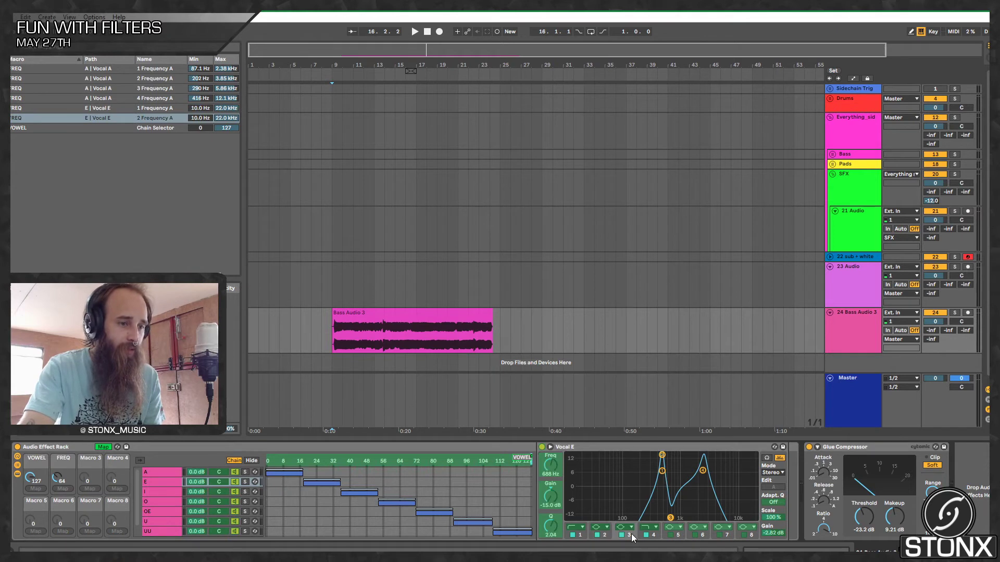
left_click(65, 489)
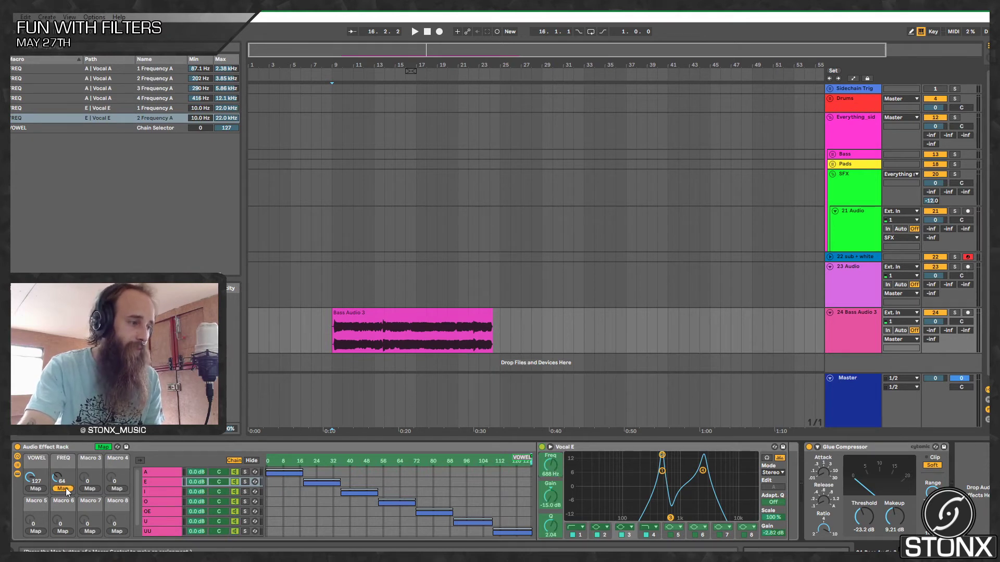
left_click(646, 535)
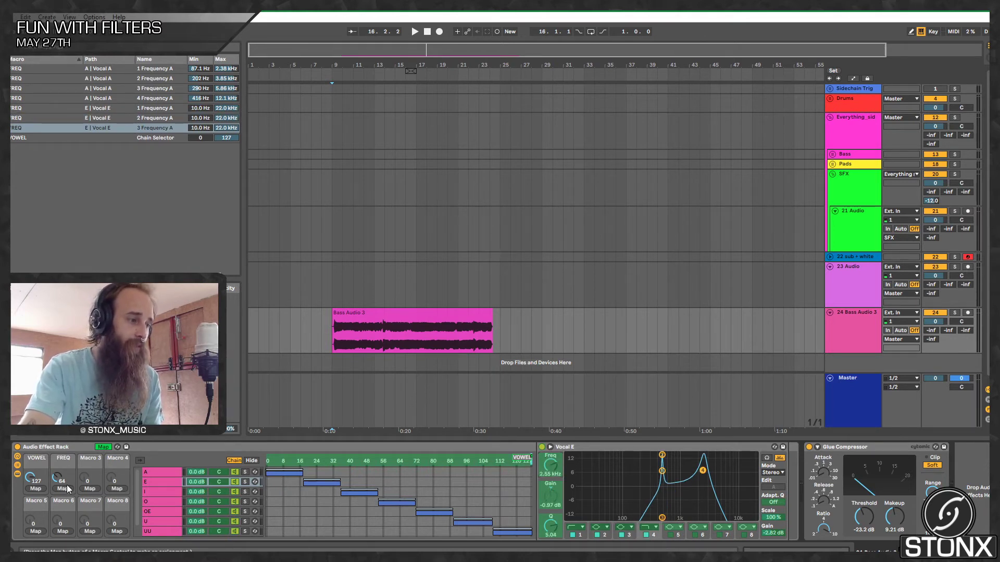
left_click(553, 471)
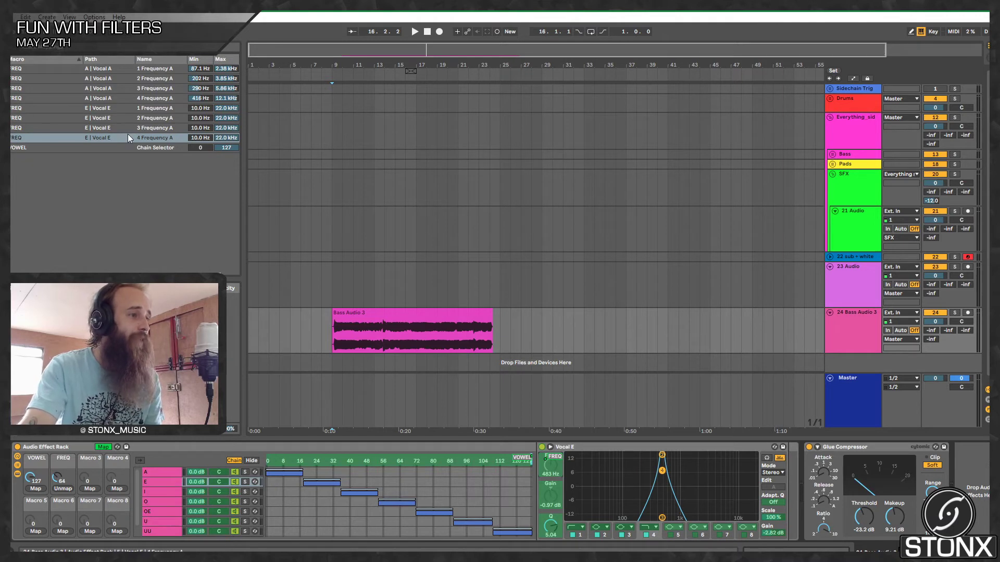
Step: Set Vocal E's FREQ ranges to 64.5 Hz–3.21 kHz, 141 Hz–2.53 kHz, 290 Hz–3.02 kHz, band 4's minimum to 347 Hz, and FREQ to 58
left_click(202, 107)
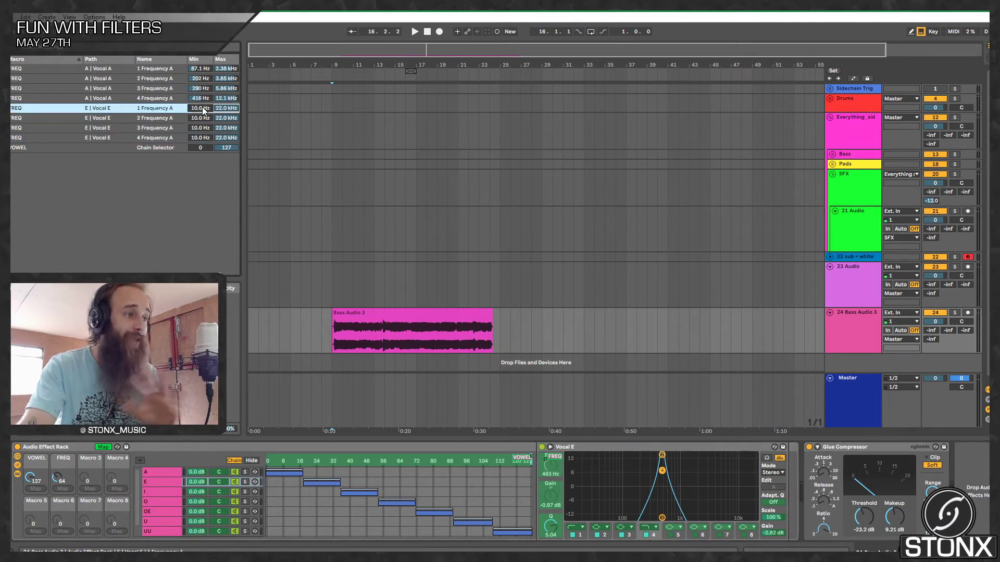
left_click_drag(206, 110, 226, 103)
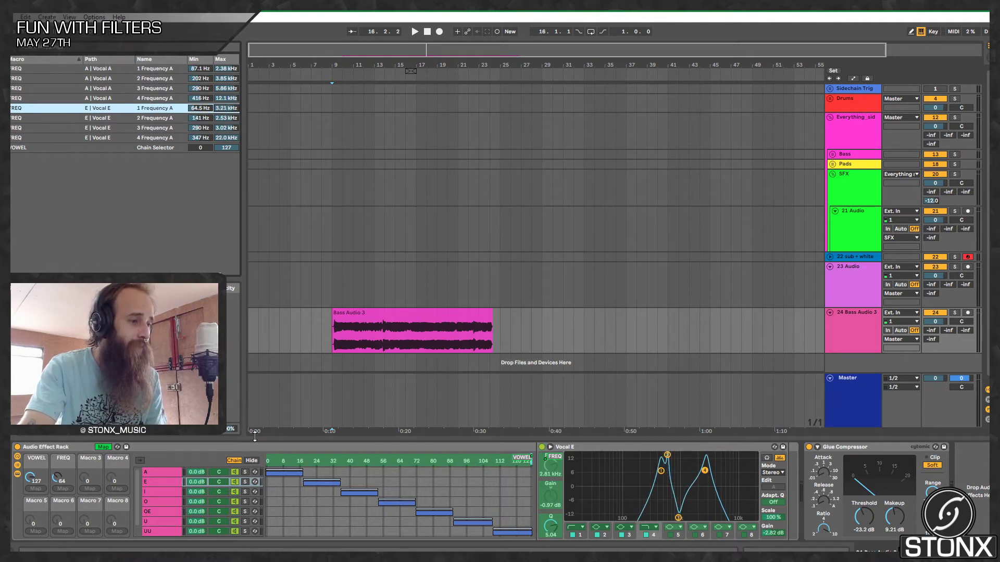
mouse_move(57, 478)
left_mouse_down()
mouse_move(57, 446)
mouse_move(57, 507)
mouse_move(57, 481)
left_mouse_up()
Step: Map the frequencies of bands 1 to 4 in the I chain's Vocal I EQ to the FREQ macro
left_click(159, 492)
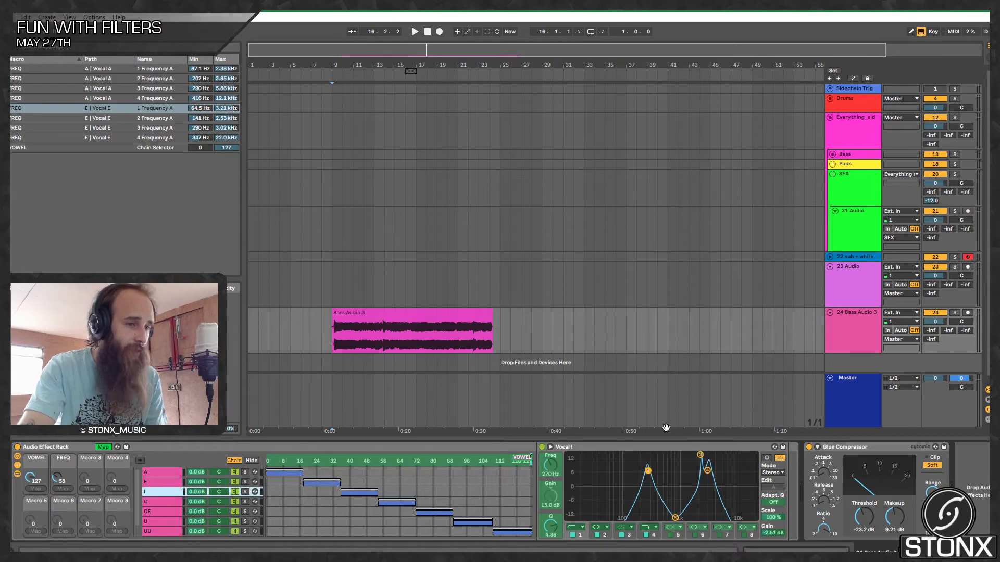
left_click(575, 536)
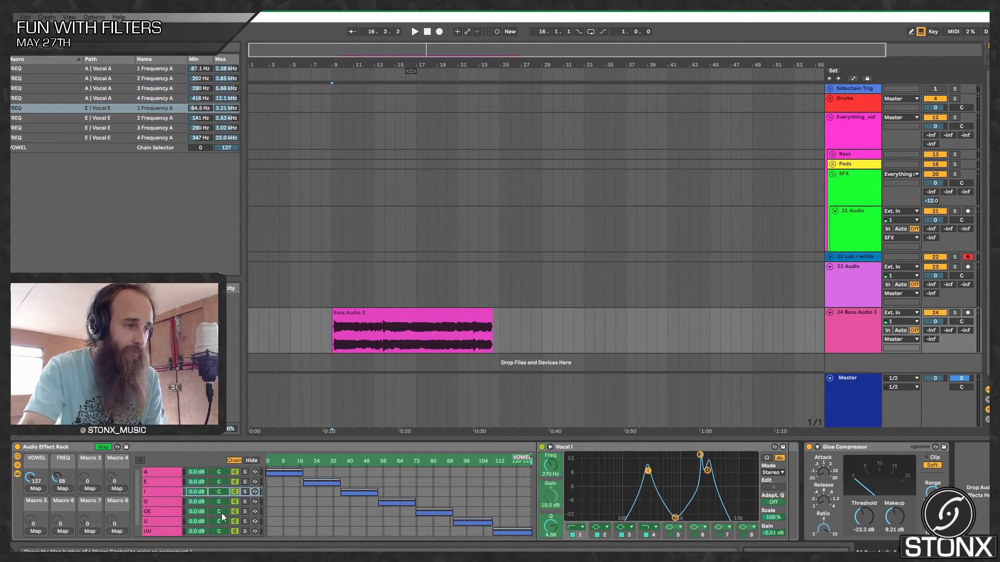
left_click(62, 489)
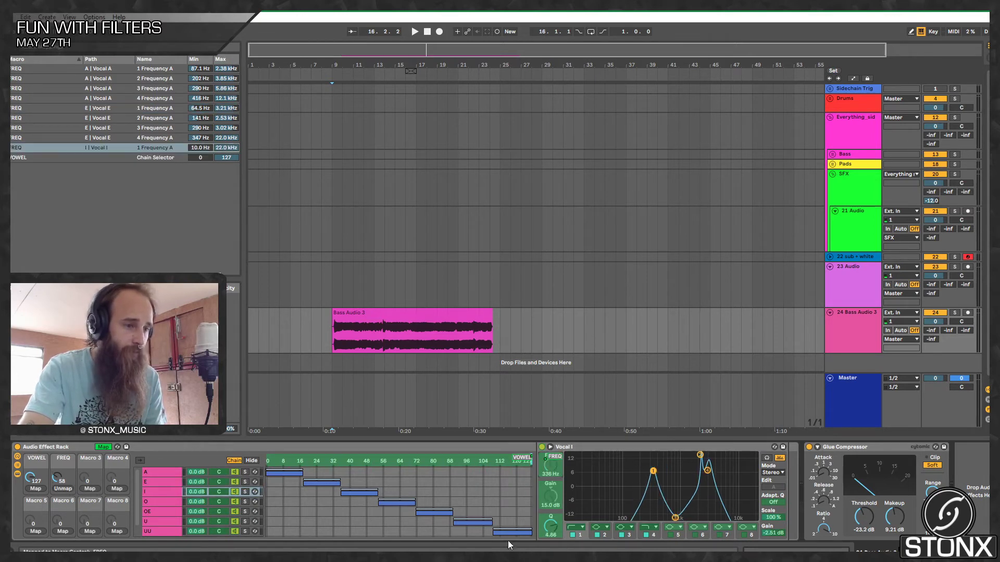
left_click(599, 534)
left_click(63, 489)
left_click(550, 465)
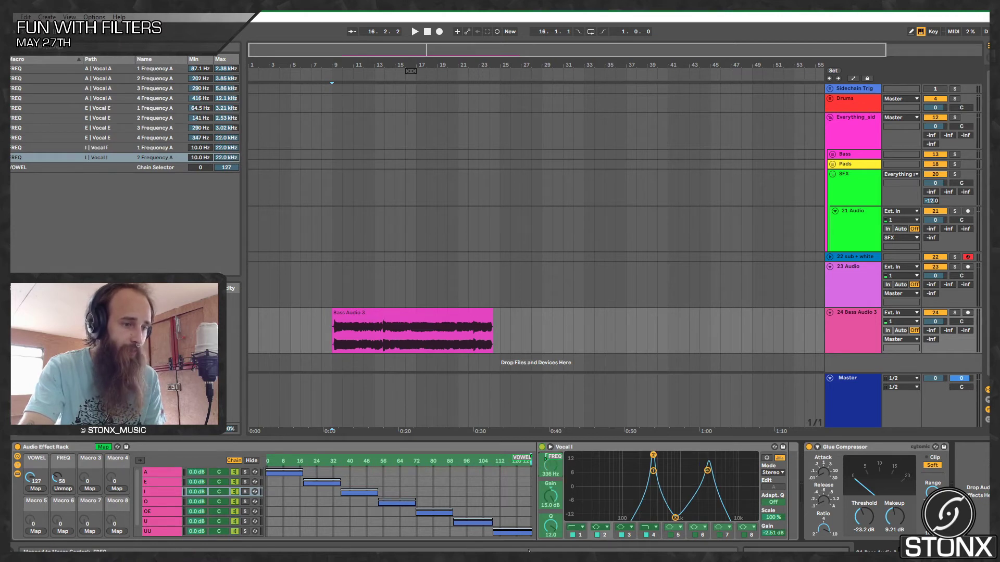
left_click(628, 535)
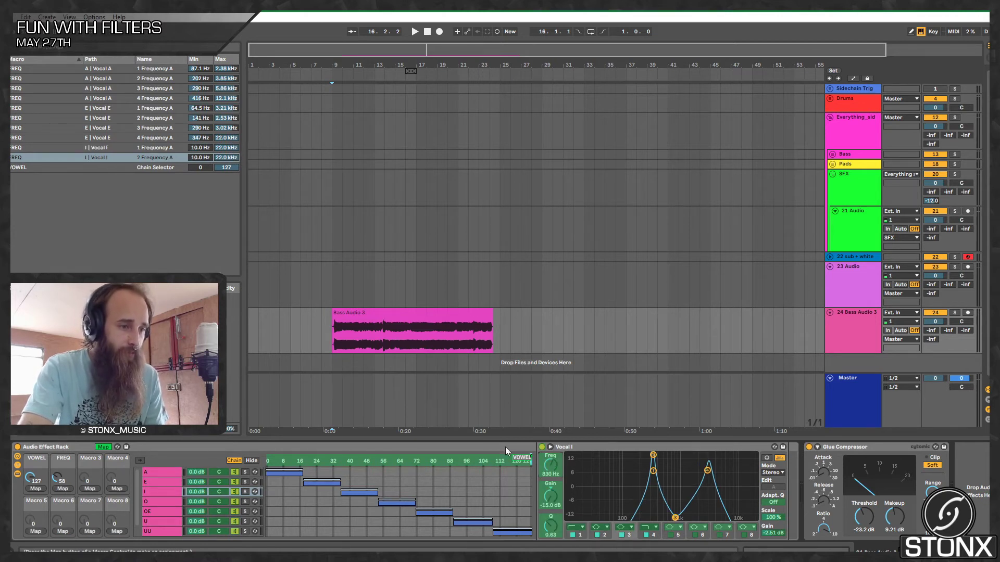
left_click(550, 465)
left_click(653, 535)
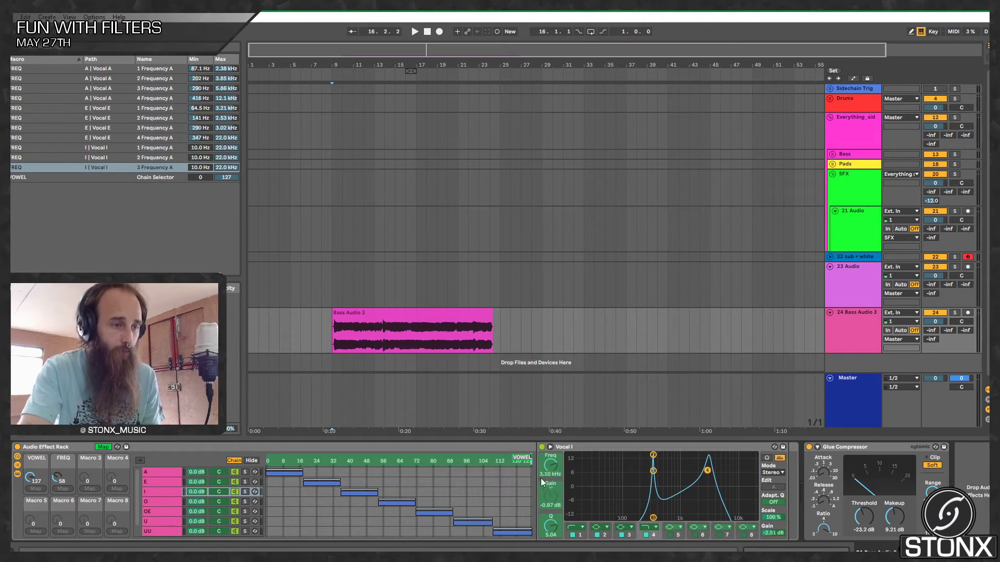
left_click(58, 488)
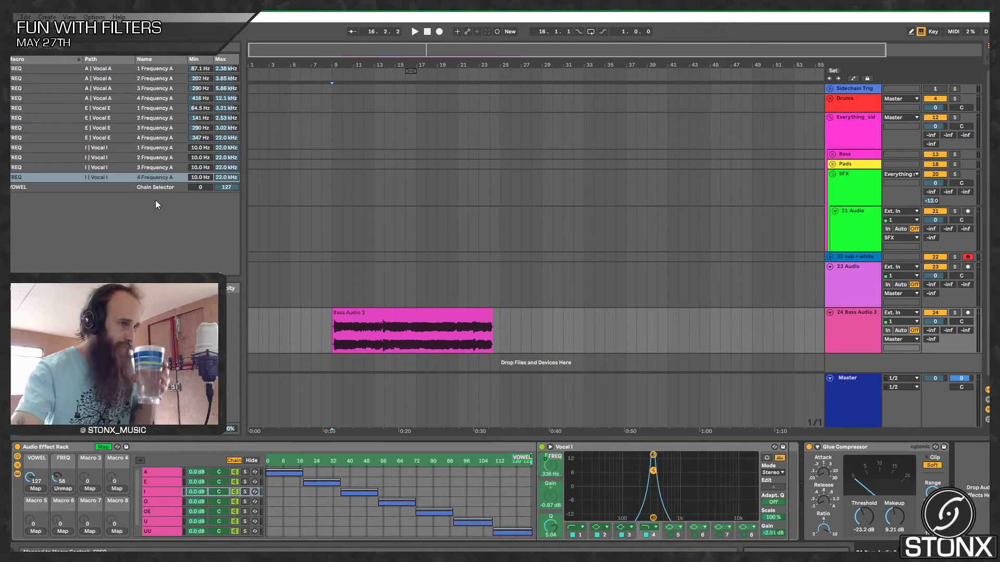
Step: Set Vocal I's FREQ ranges to 37.5–498 Hz, 257 Hz–1.38 kHz, 273 Hz–3.62 kHz, band 4's minimum to 215 Hz, and FREQ to 127
left_click_drag(208, 150, 203, 149)
left_click_drag(204, 168, 235, 170)
left_click(231, 158)
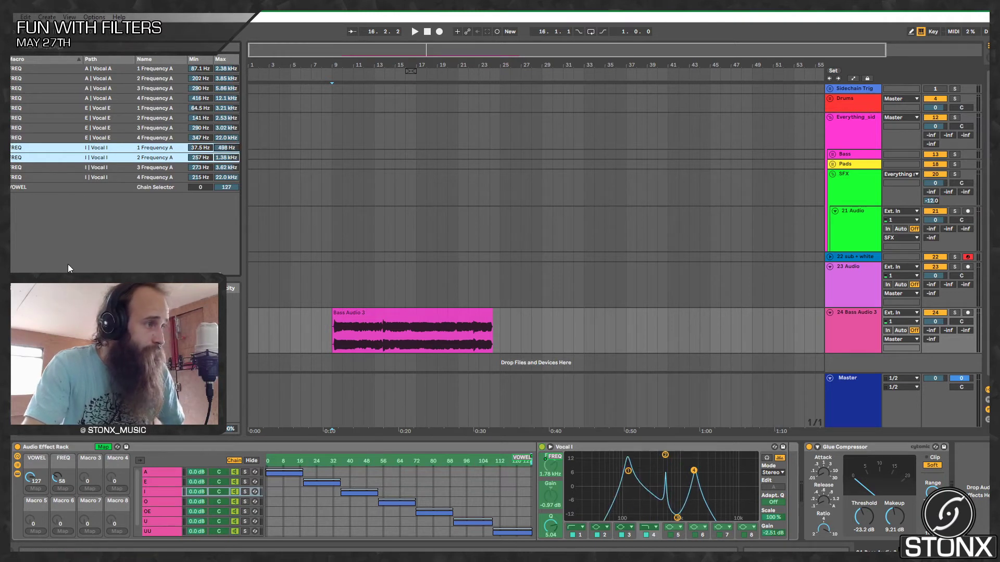
left_click(155, 494)
left_click_drag(57, 477, 57, 448)
Step: Map the frequencies of bands 1 to 4 in the O chain's Vocal O EQ to the FREQ macro
left_click(155, 501)
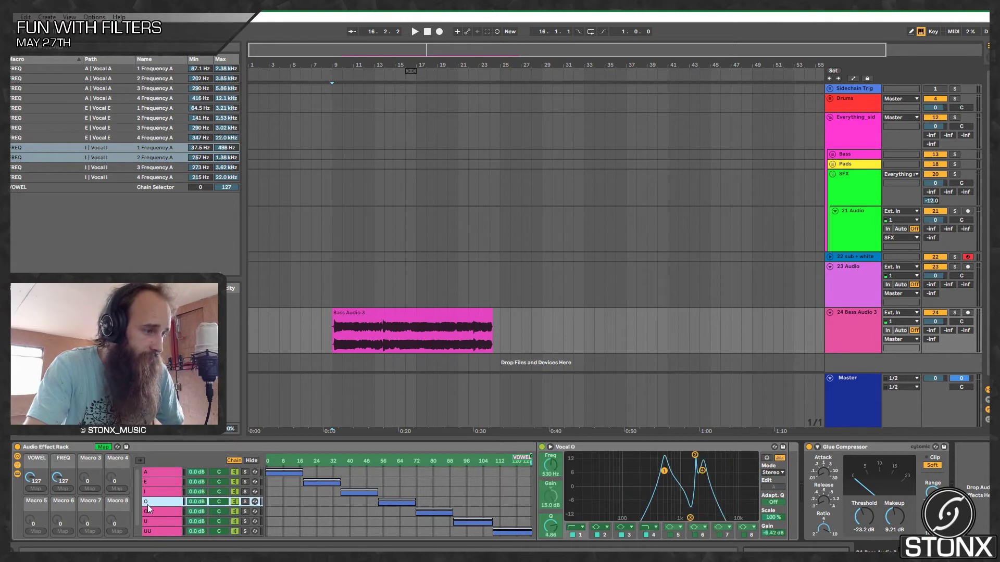
left_click(550, 468)
left_click(63, 489)
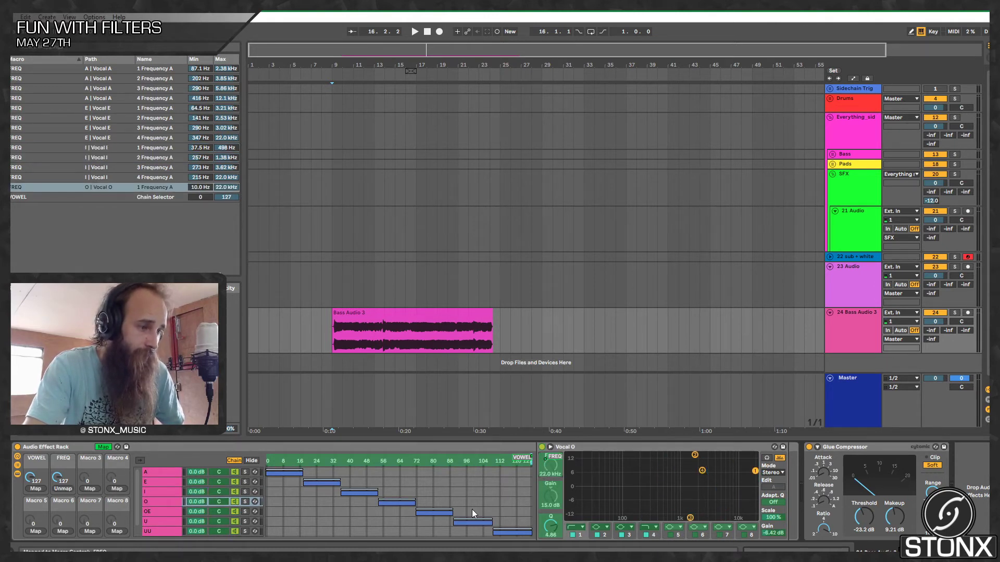
left_click(610, 536)
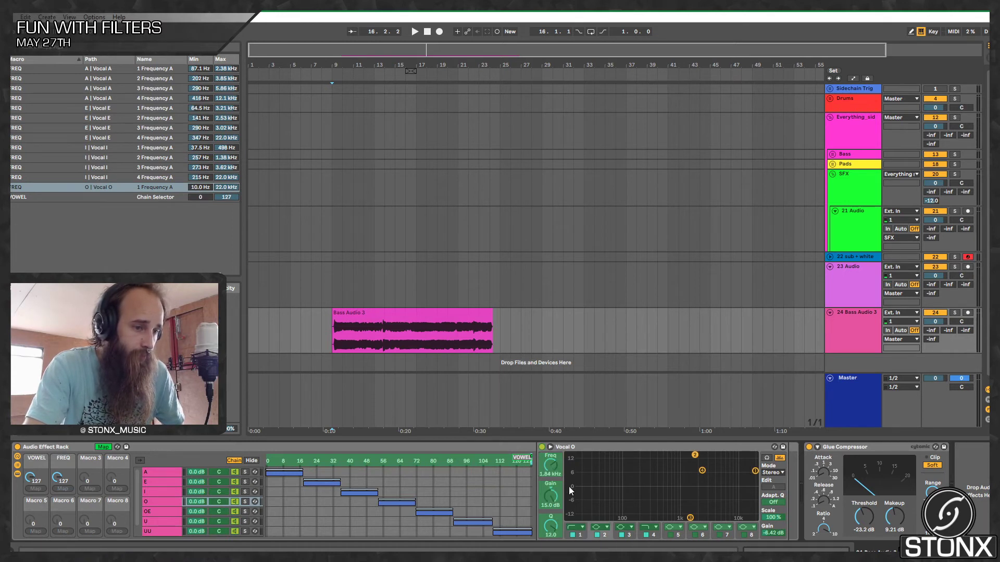
left_click(63, 489)
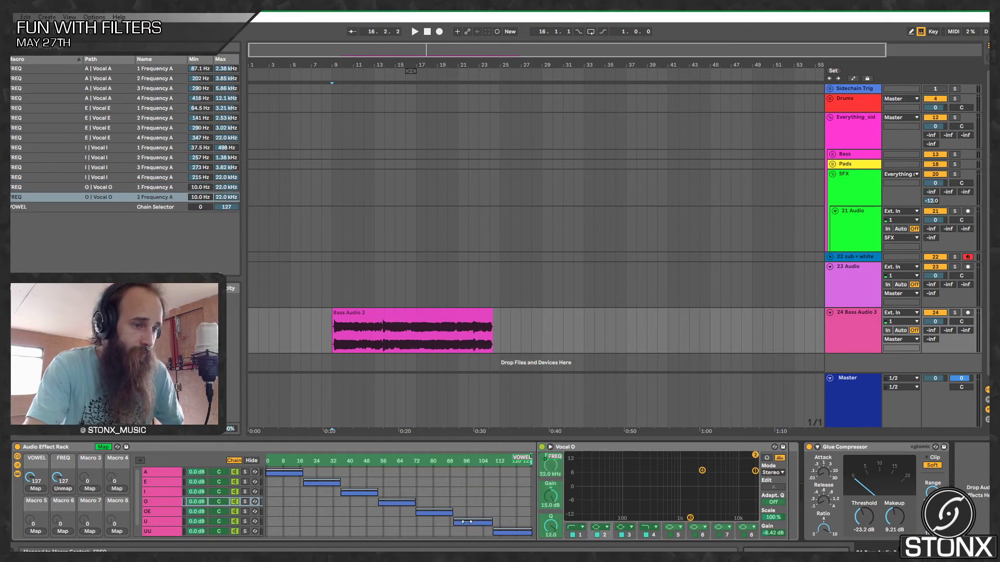
left_click(632, 536)
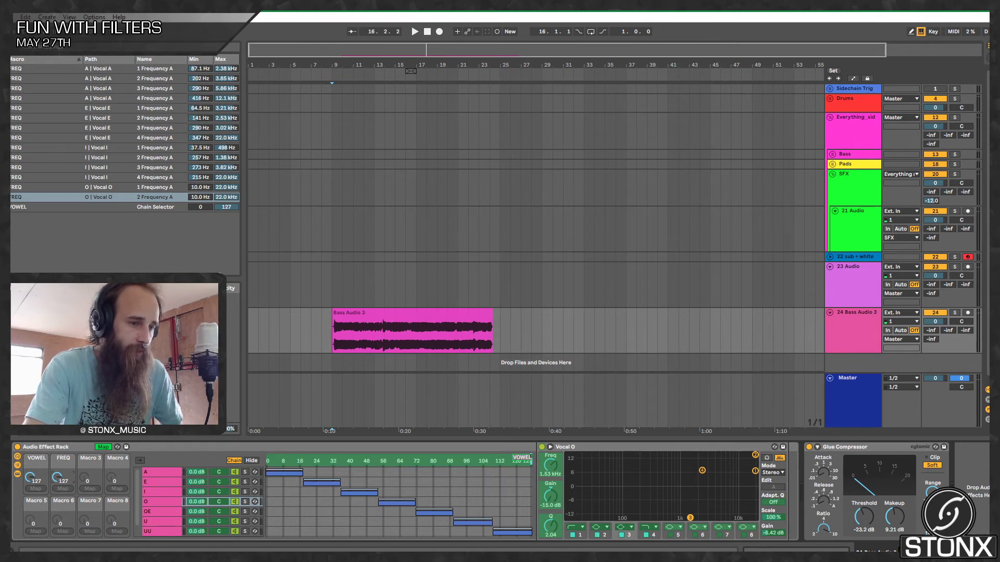
left_click(656, 534)
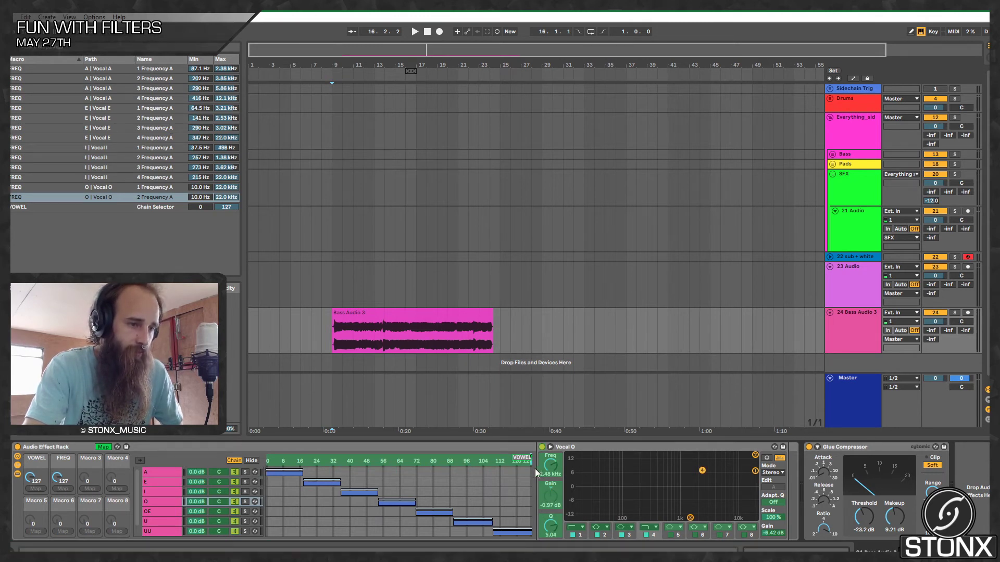
left_click(550, 467)
left_click(62, 488)
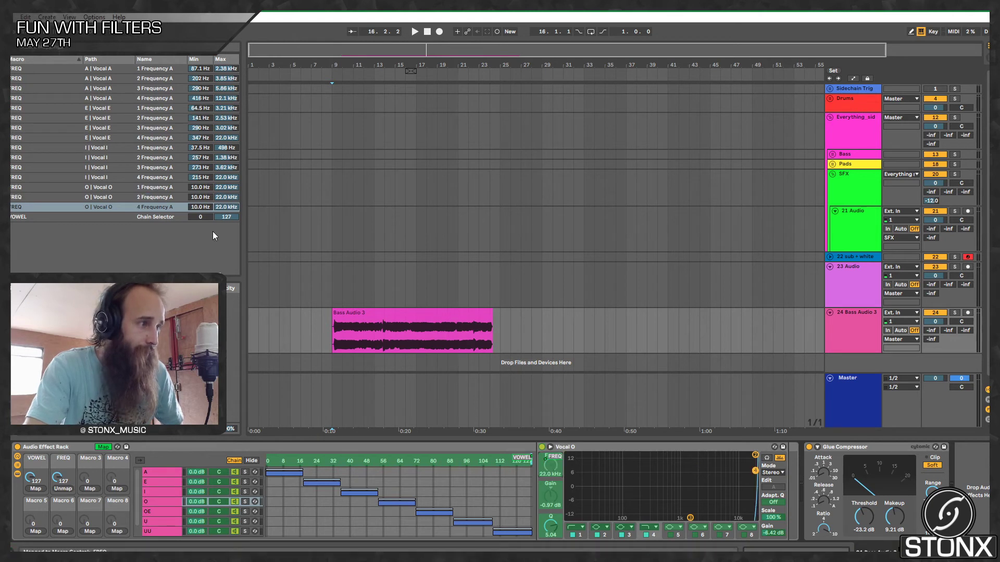
left_click(101, 197)
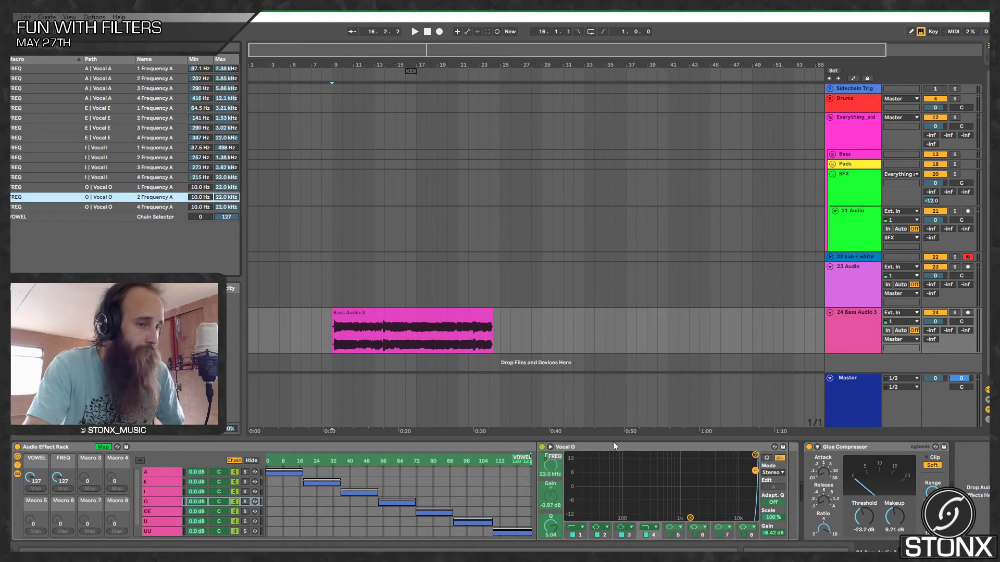
left_click(639, 541)
left_click(628, 537)
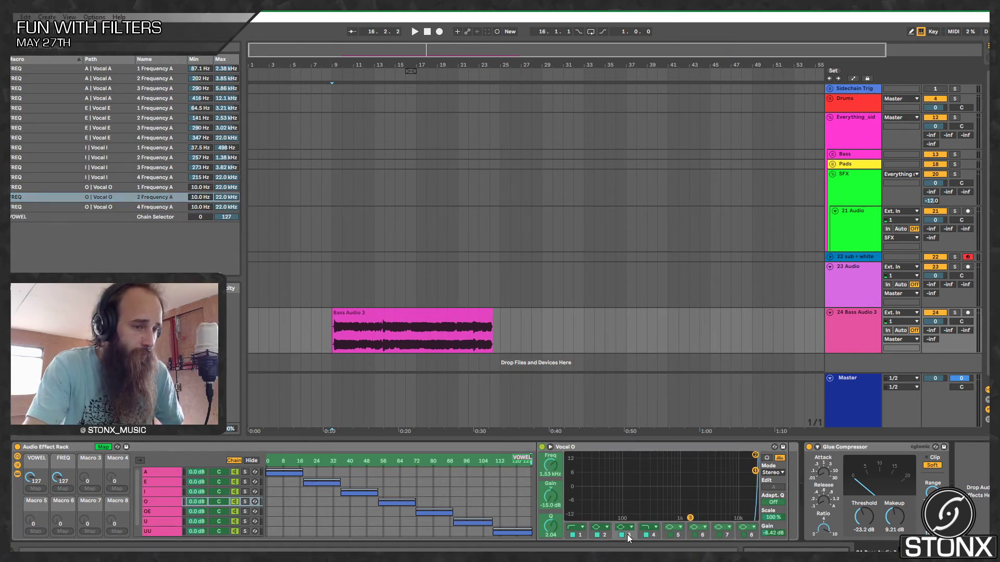
left_click(550, 468)
left_click(63, 489)
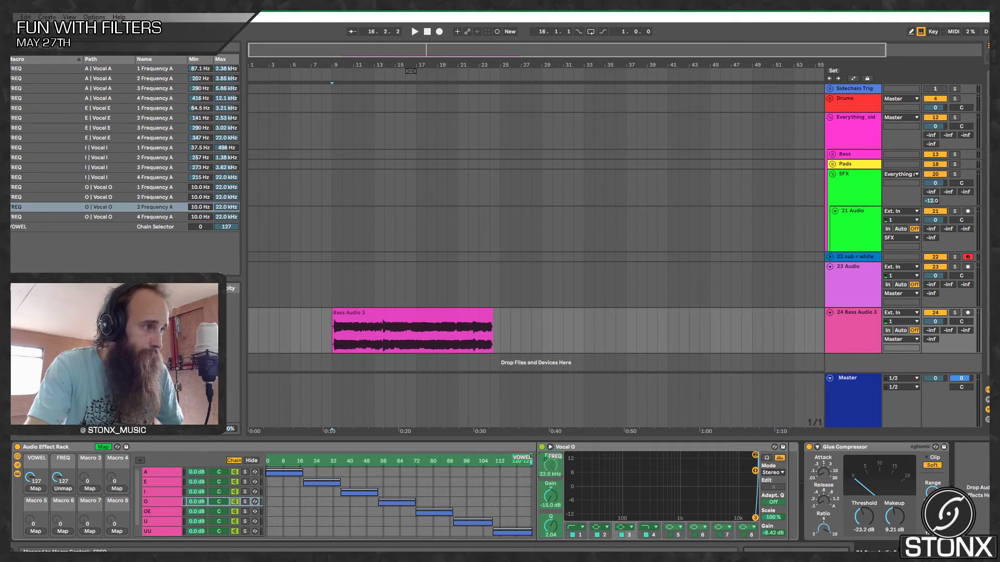
Step: Set Vocal O's FREQ ranges to 42.3 Hz–2.85 kHz, 60.7 Hz–3.85 kHz, 92.5 Hz–6.22 kHz, band 4's minimum to 242 Hz, and FREQ to 117
left_click_drag(205, 196, 234, 203)
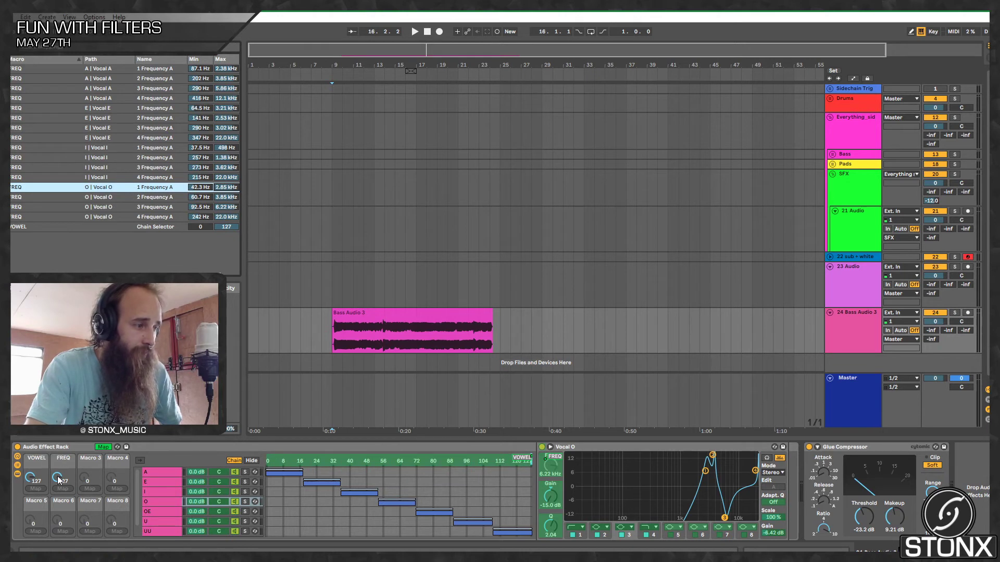
mouse_move(58, 480)
left_mouse_down()
mouse_move(58, 538)
mouse_move(58, 485)
left_mouse_up()
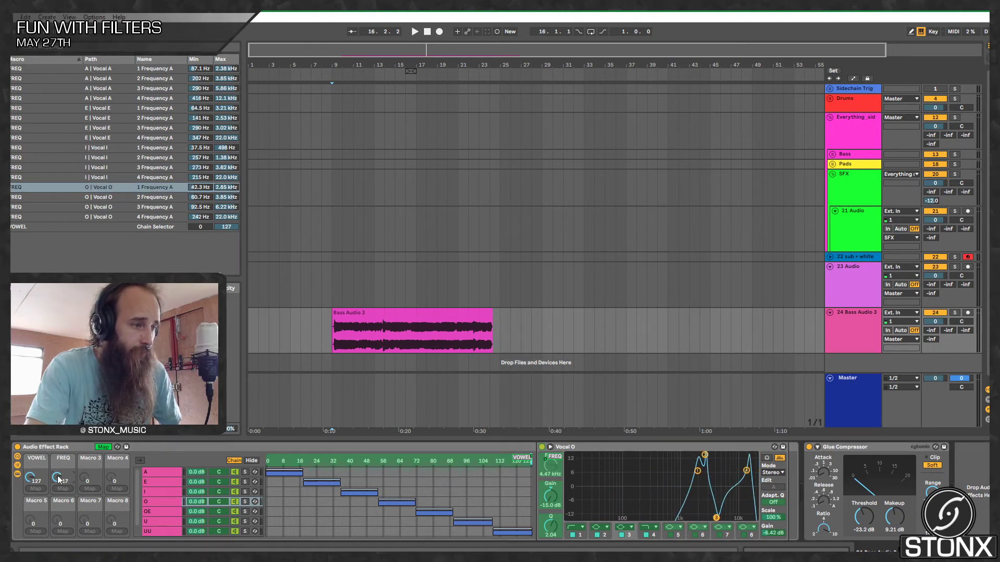
Step: Map the frequencies of bands 1 to 4 in the OE chain's Vocal OE EQ to the FREQ macro
left_click(164, 512)
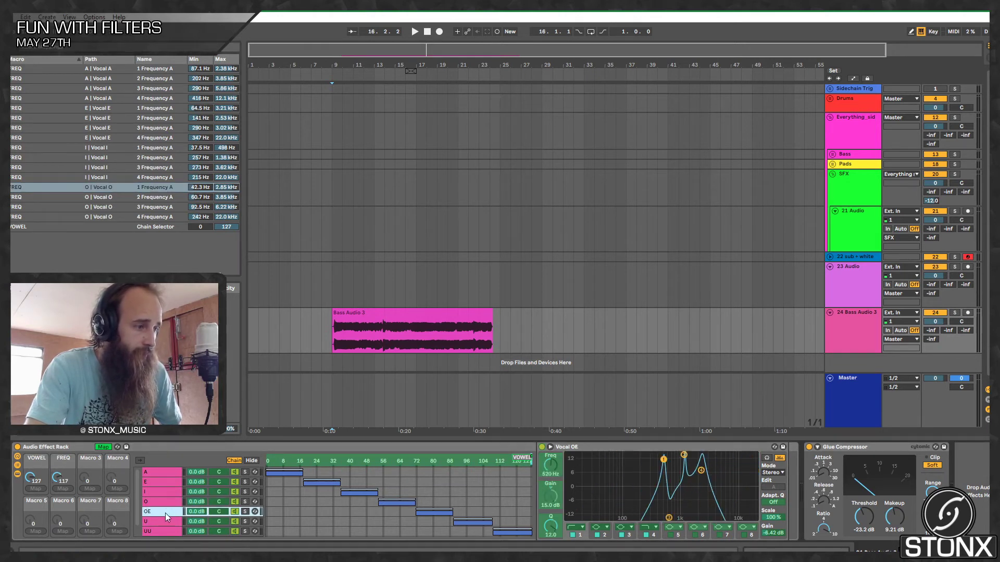
left_click(584, 535)
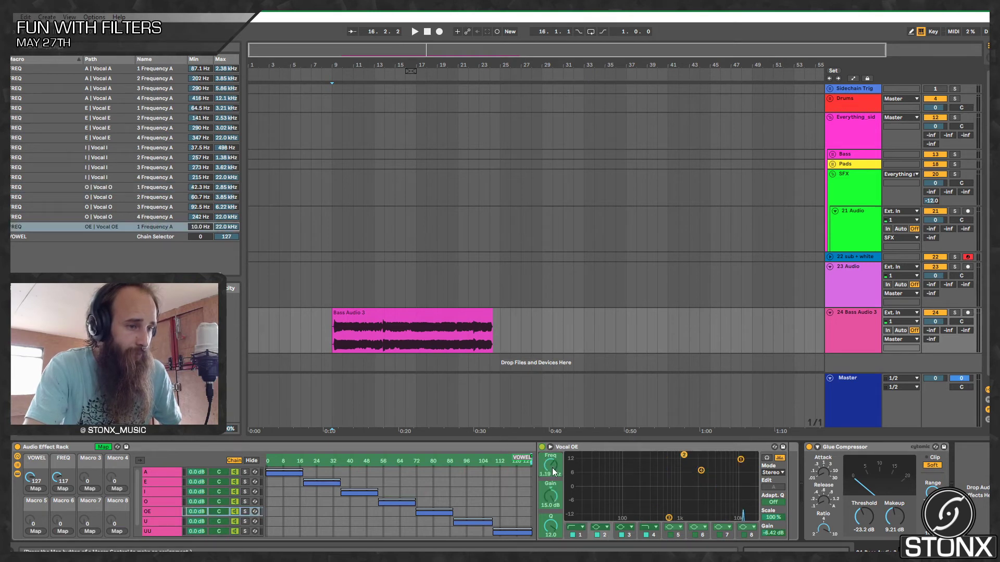
left_click_drag(57, 478, 58, 479)
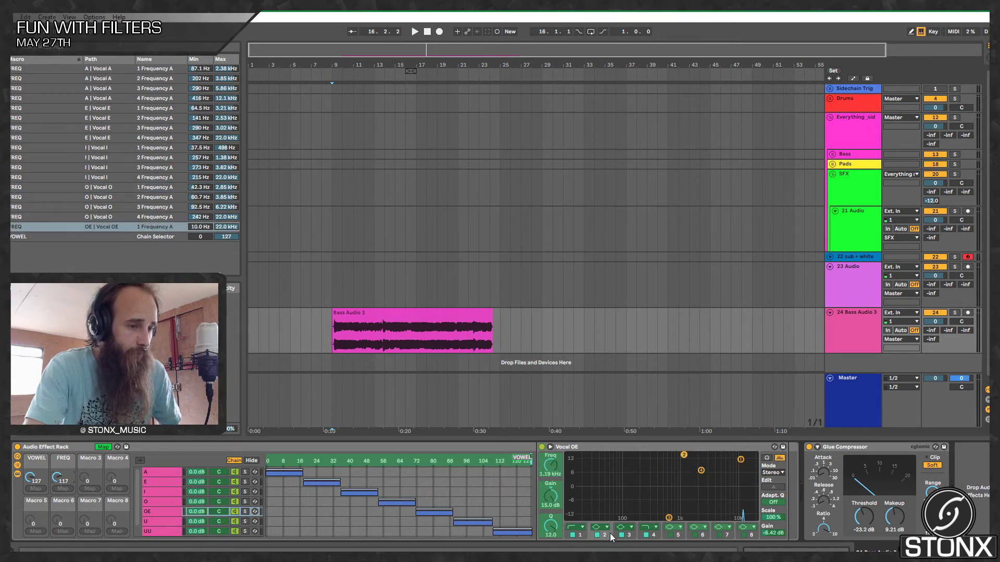
left_click(550, 466)
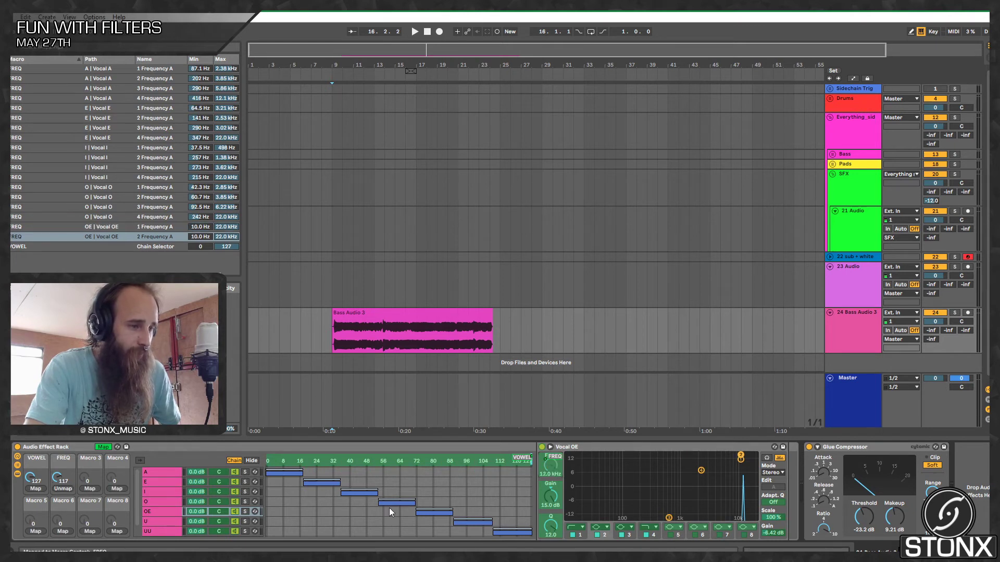
left_click(635, 535)
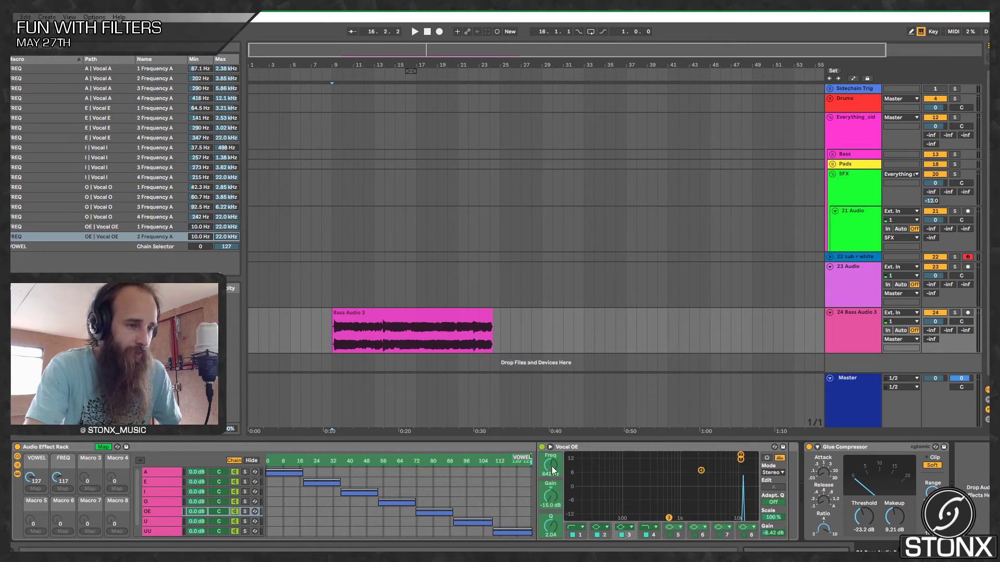
left_click(60, 489)
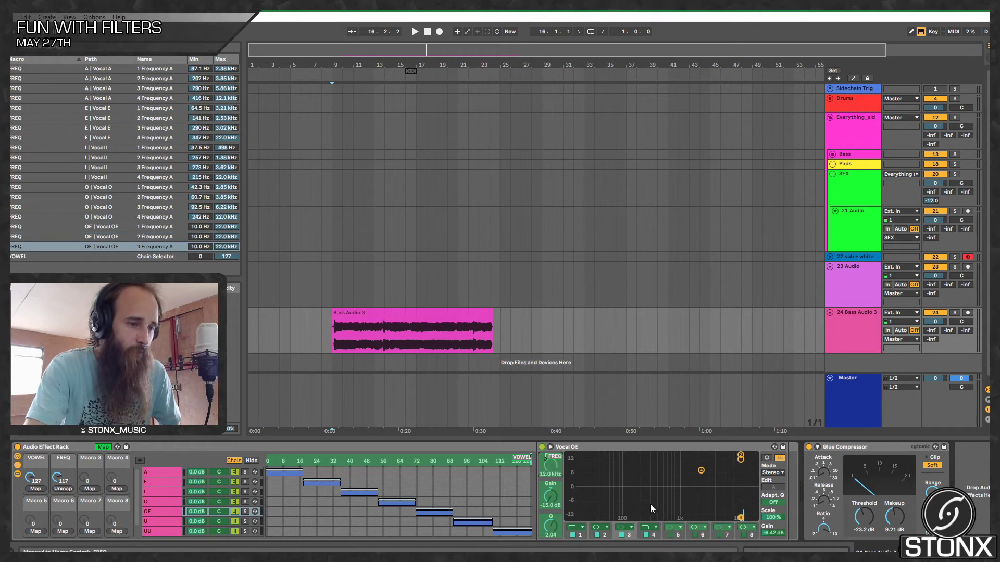
left_click(652, 536)
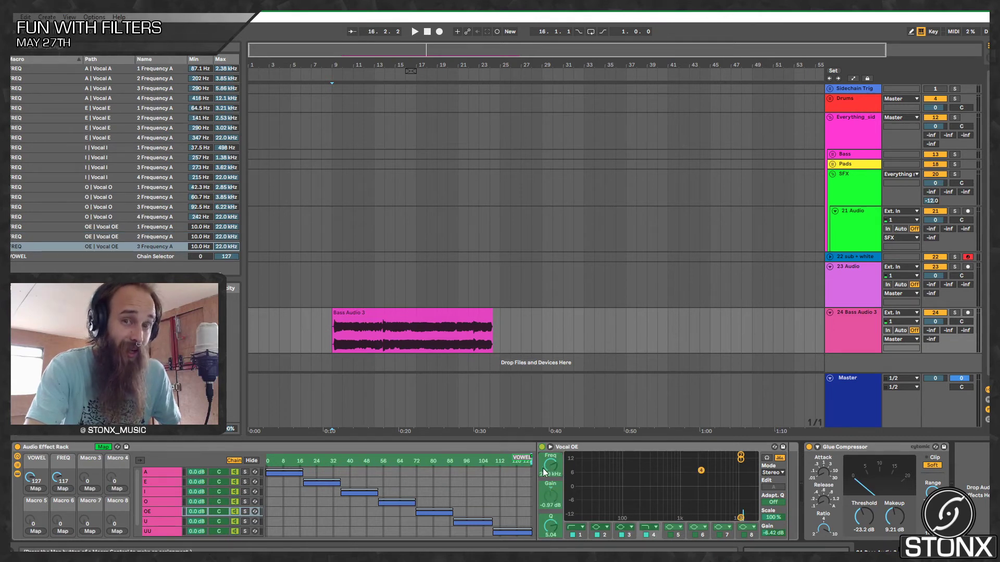
left_click(64, 489)
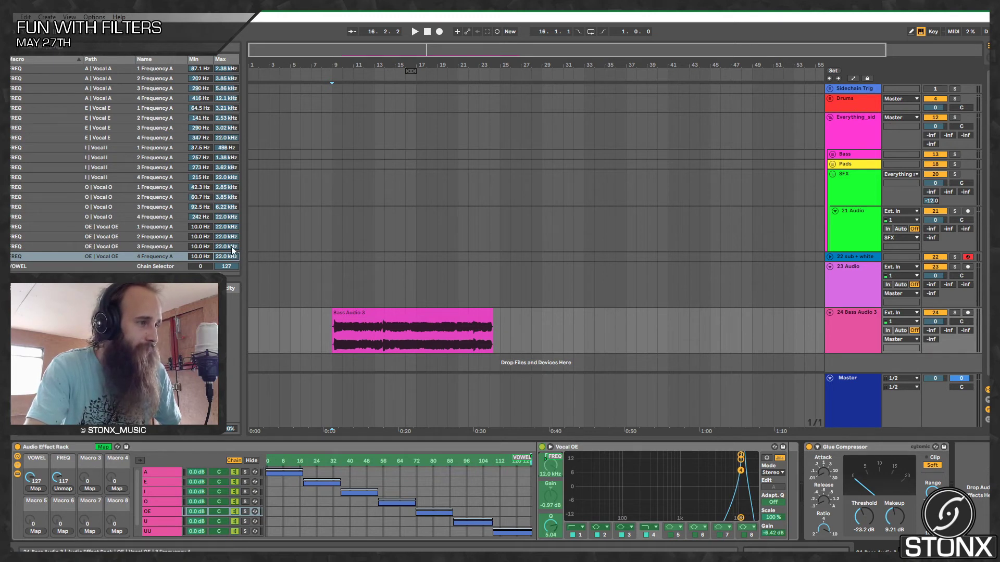
Step: Set Vocal OE's FREQ ranges to 60.7 Hz–1.99 kHz, 159 Hz–2.11 kHz, 308 Hz–7.45 kHz, and band 4's minimum to 634 Hz
left_click_drag(227, 246, 207, 223)
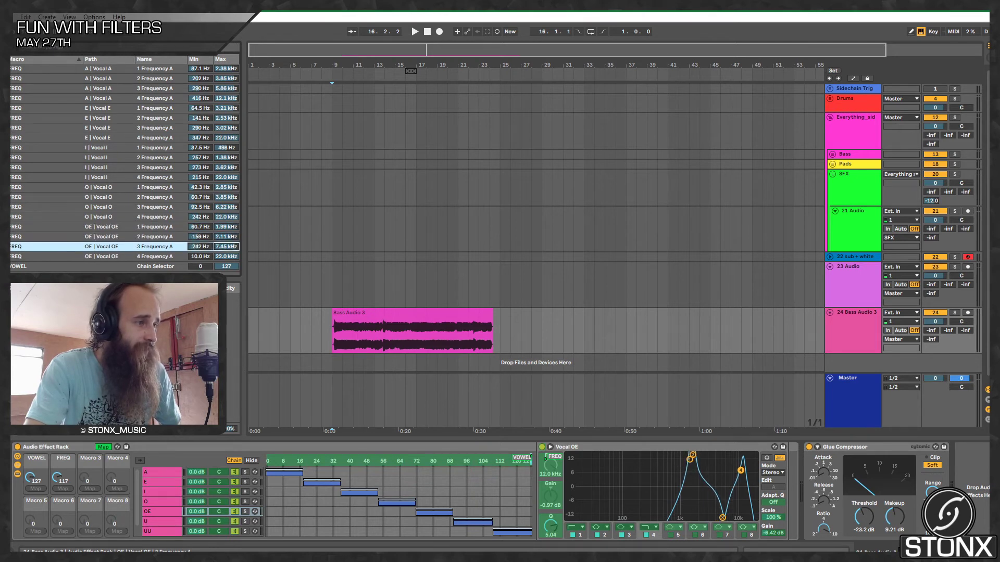
left_click_drag(201, 261, 201, 234)
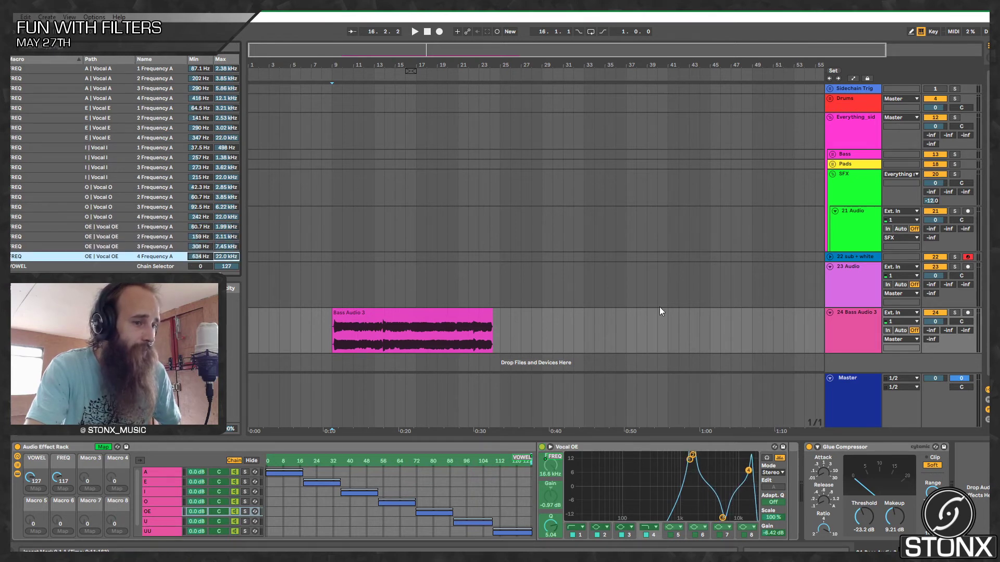
Step: Map the frequencies of bands 1 to 4 in the U chain's Vocal U EQ to the FREQ macro
left_click(161, 522)
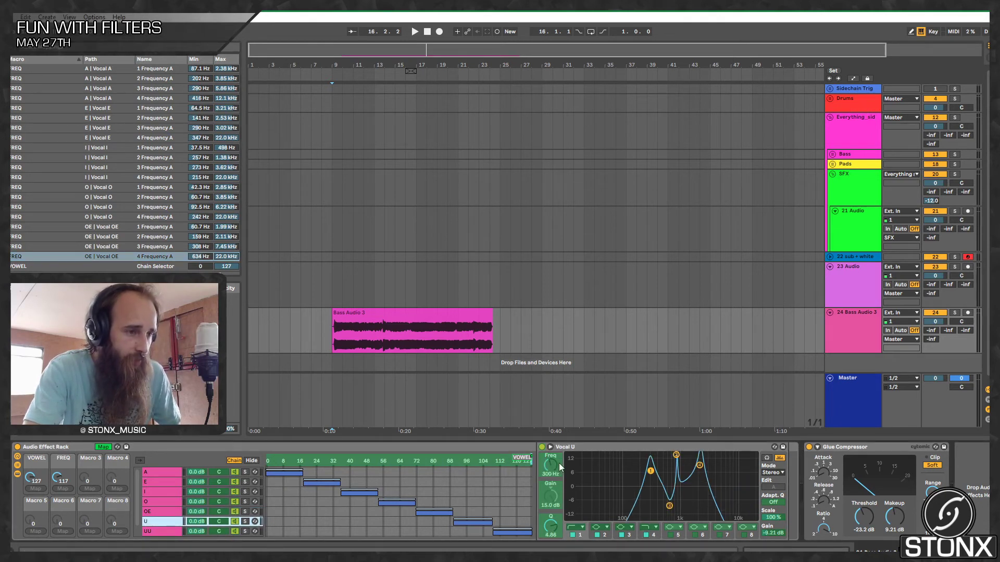
left_click(63, 489)
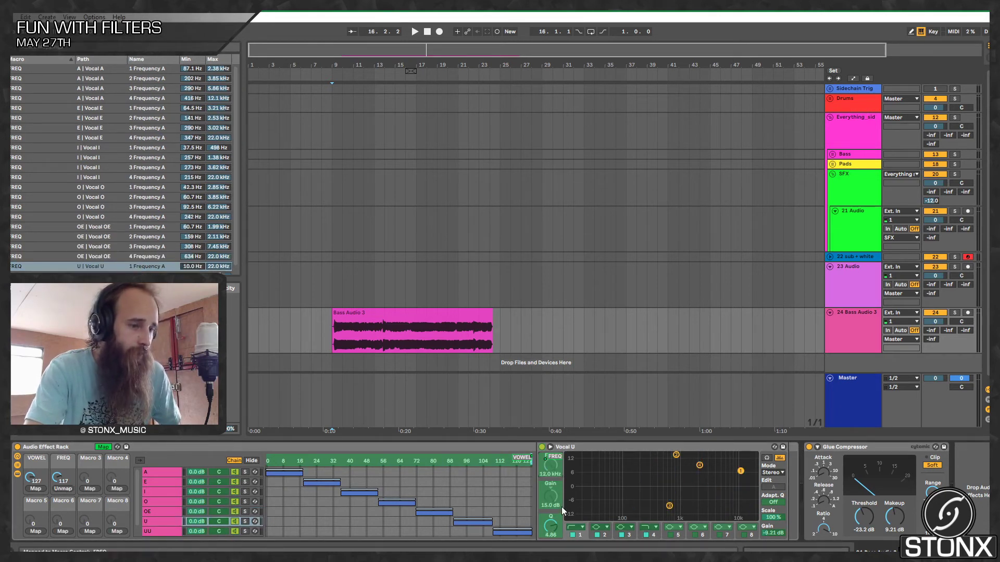
left_click(602, 536)
left_click(551, 467)
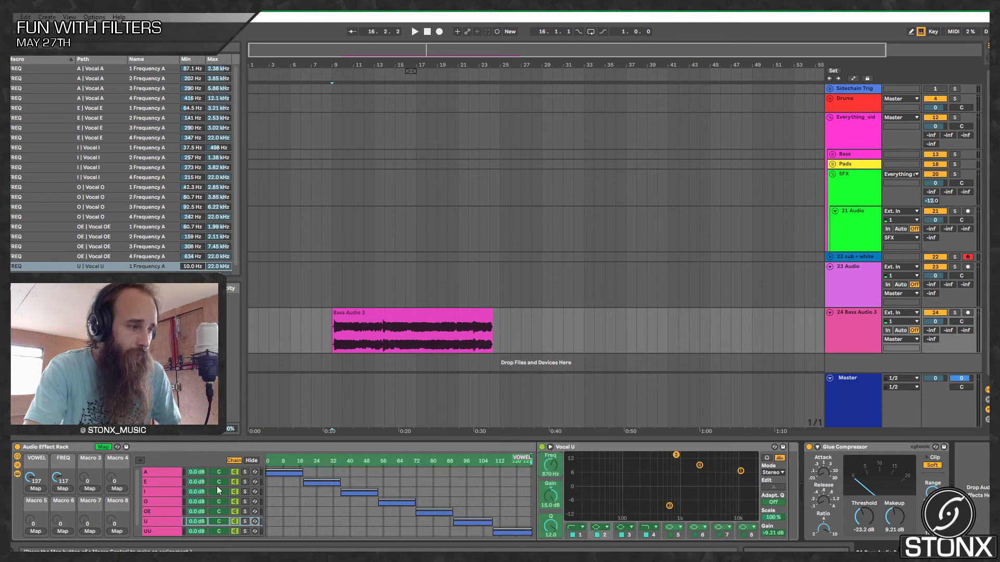
left_click(67, 491)
left_click(631, 537)
left_click(553, 466)
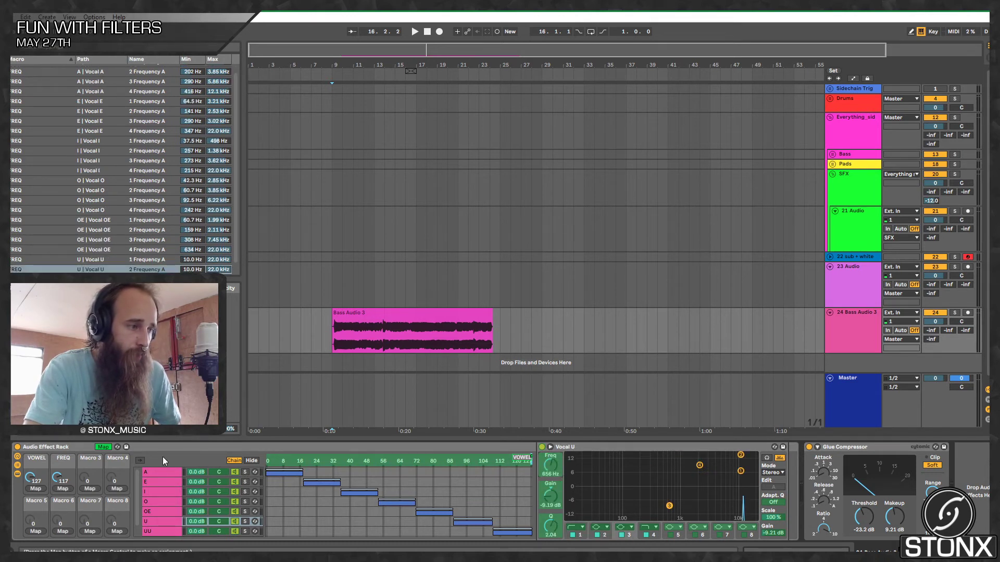
left_click(70, 486)
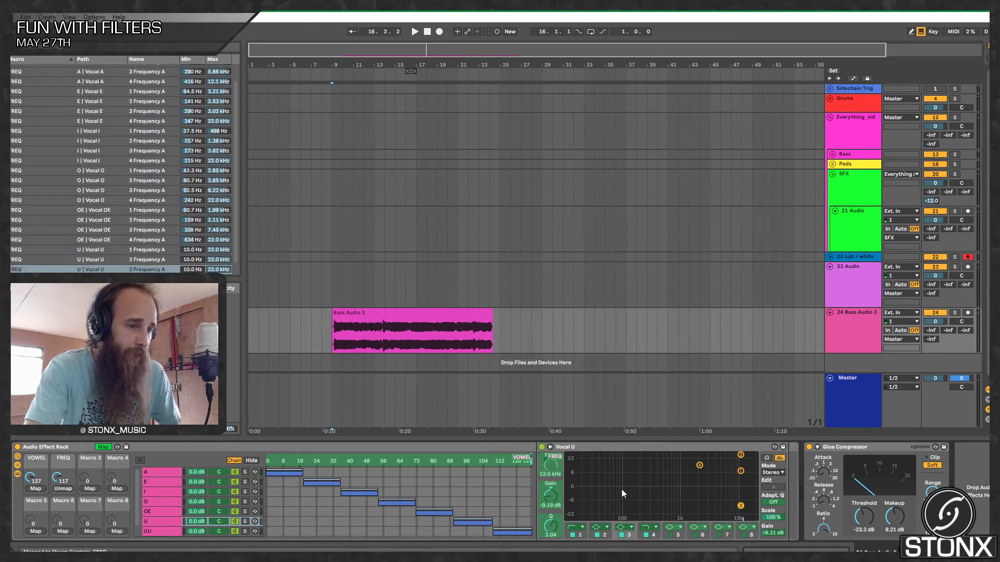
left_click(653, 534)
left_click(552, 466)
left_click(64, 488)
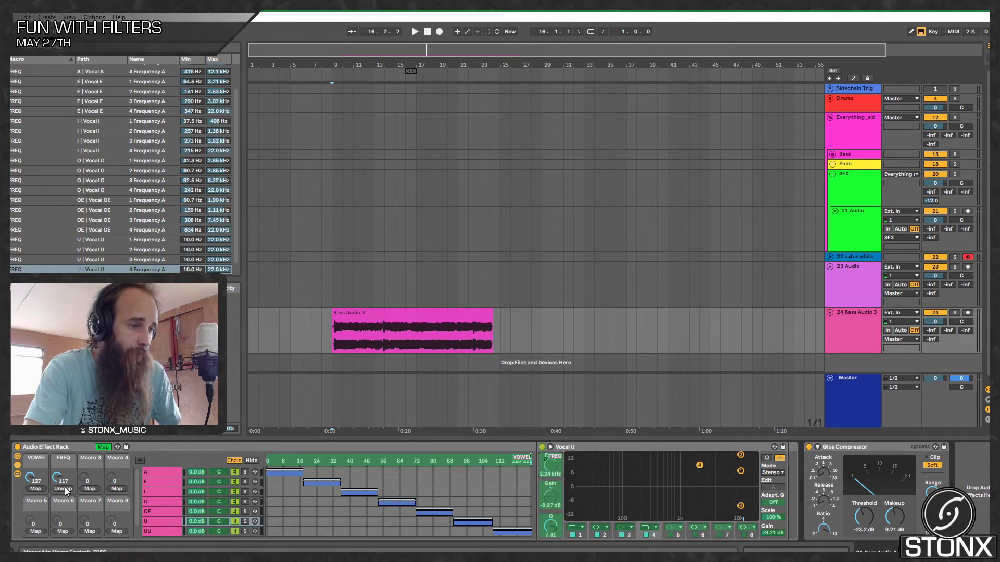
Step: Set Vocal U's FREQ ranges to 33.3 Hz–1.66 kHz, 104 Hz–2.68 kHz, 327 Hz–3.85 kHz, band 4's minimum to 1.30 kHz, and FREQ to 127
key("Up")
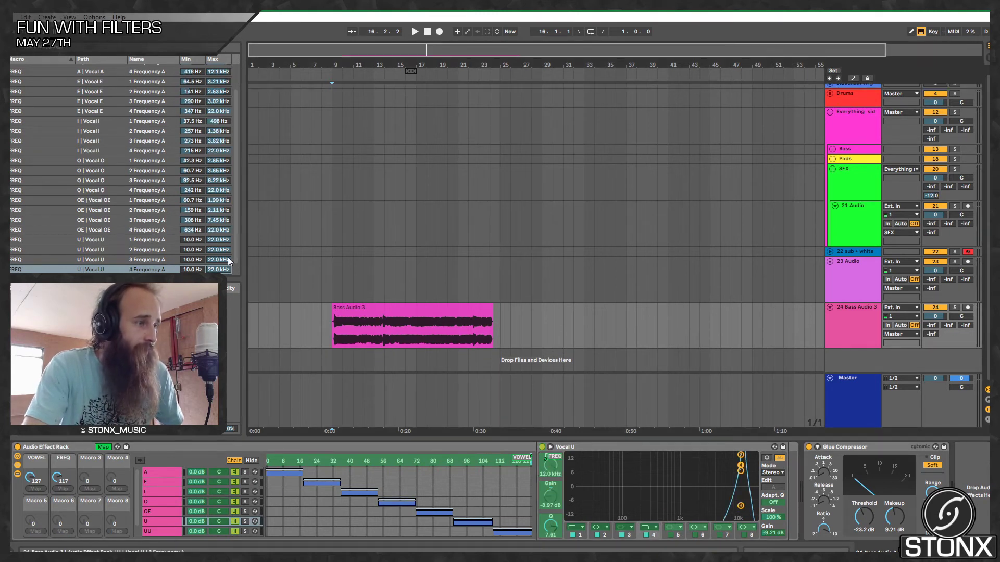
left_click_drag(223, 259, 192, 240)
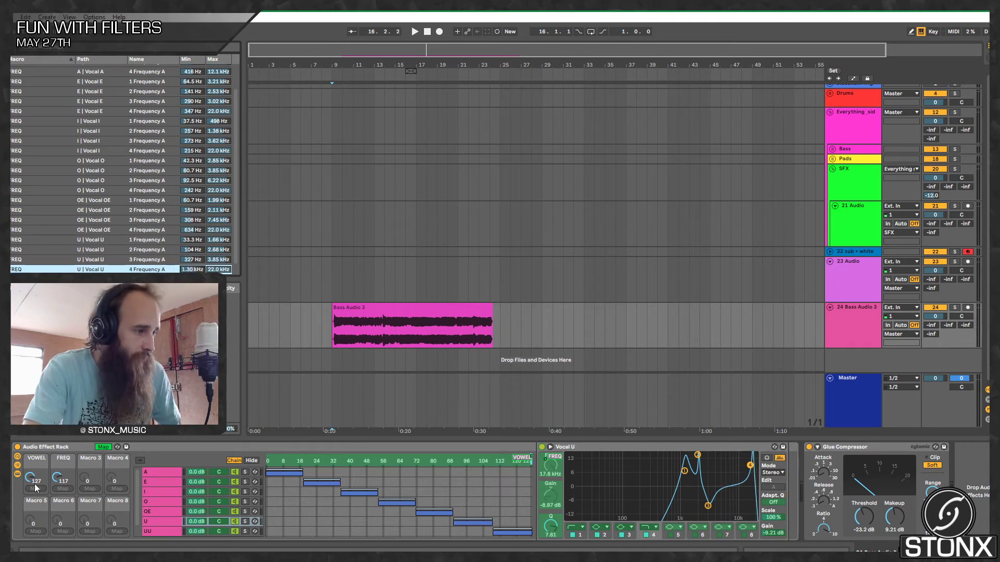
left_click_drag(57, 477, 58, 419)
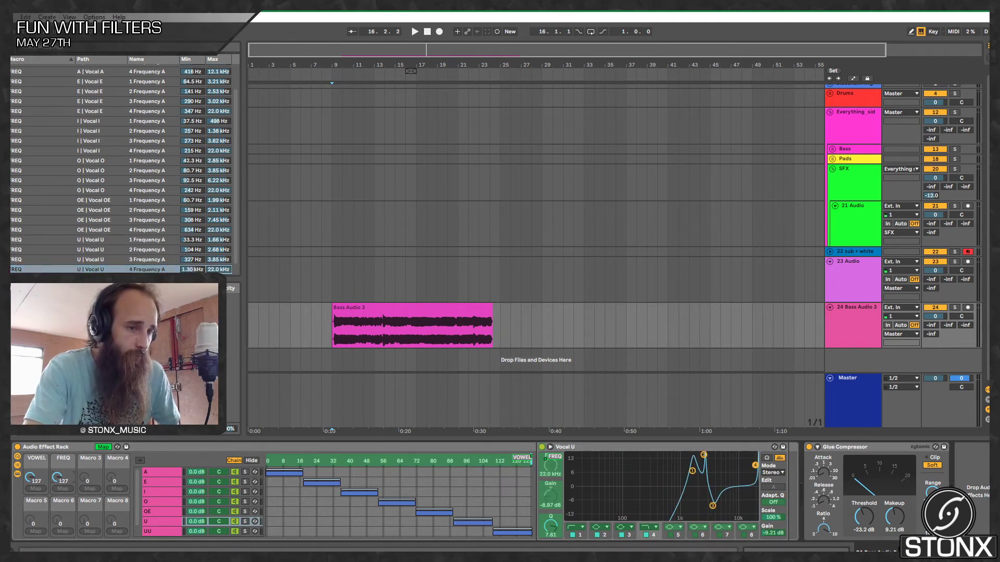
Step: Map the frequencies of bands 1 to 4 in the UU chain's Vocal UU EQ to the FREQ macro
scroll(172, 511, "down", 1)
left_click(161, 522)
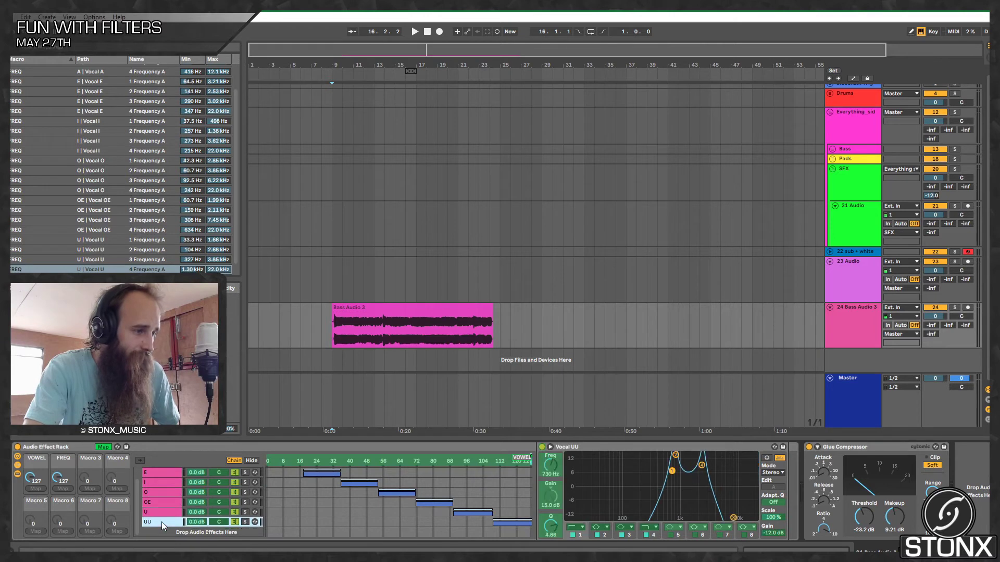
left_click(554, 472)
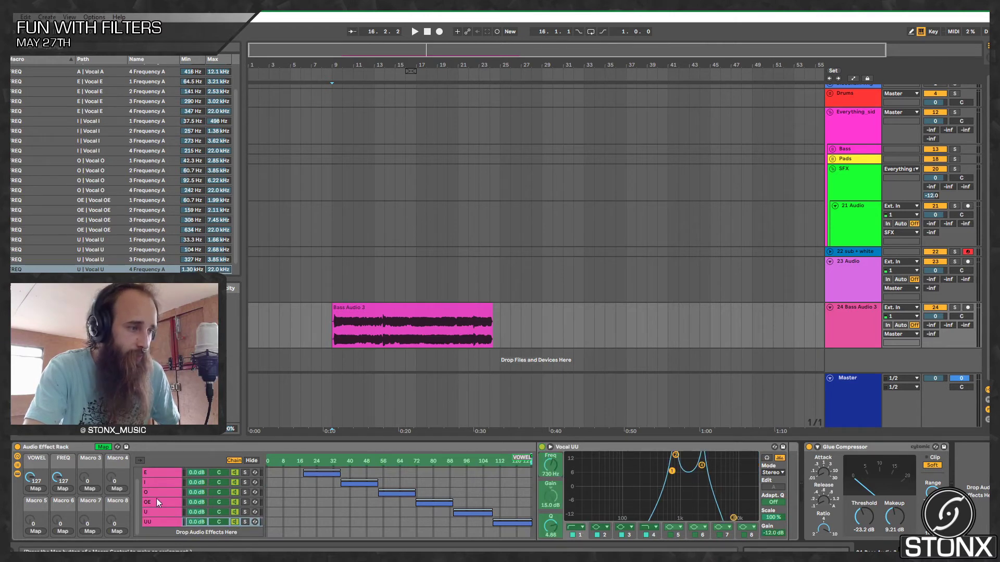
left_click(63, 489)
left_click(604, 536)
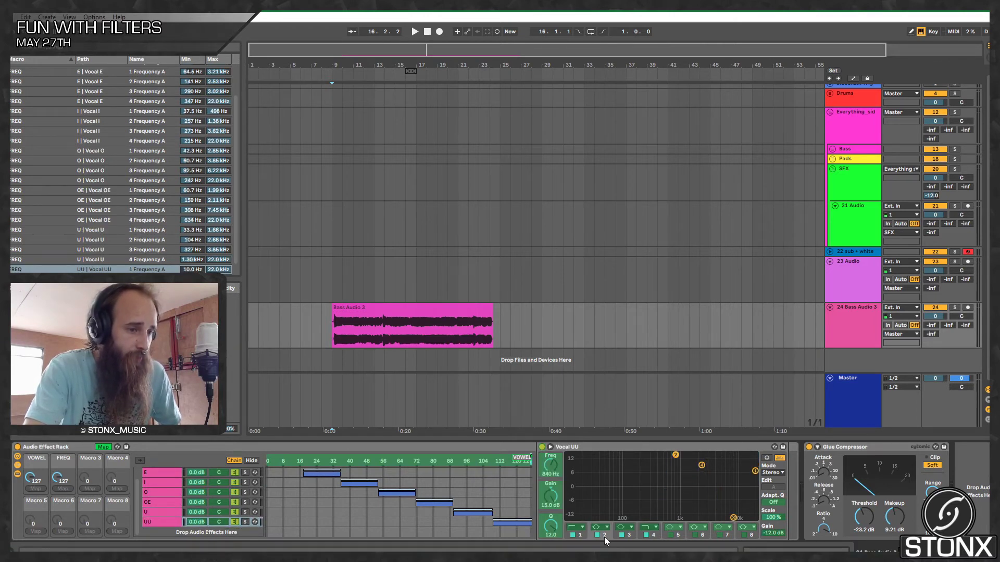
left_click(549, 468)
left_click(73, 489)
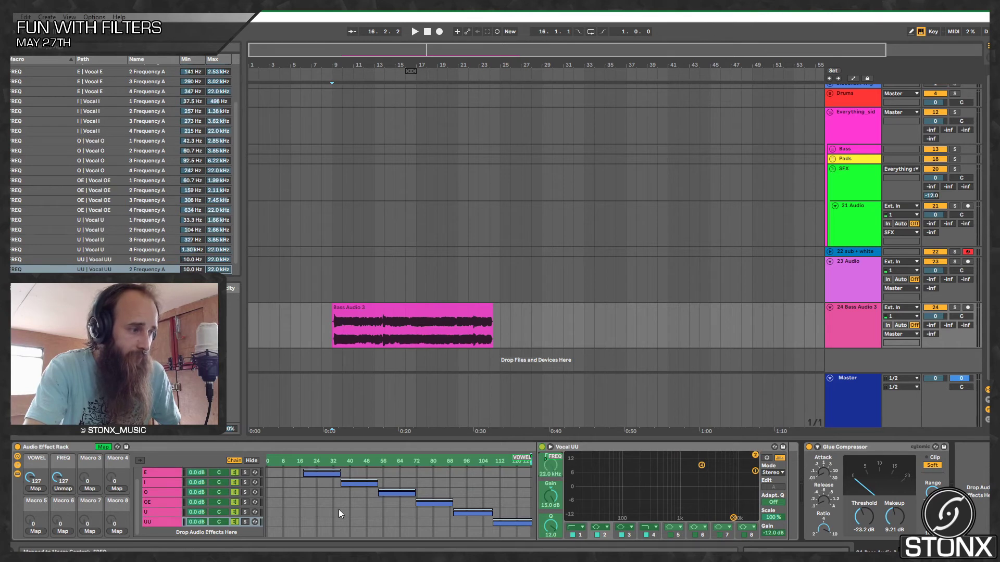
left_click(637, 534)
left_click(56, 490)
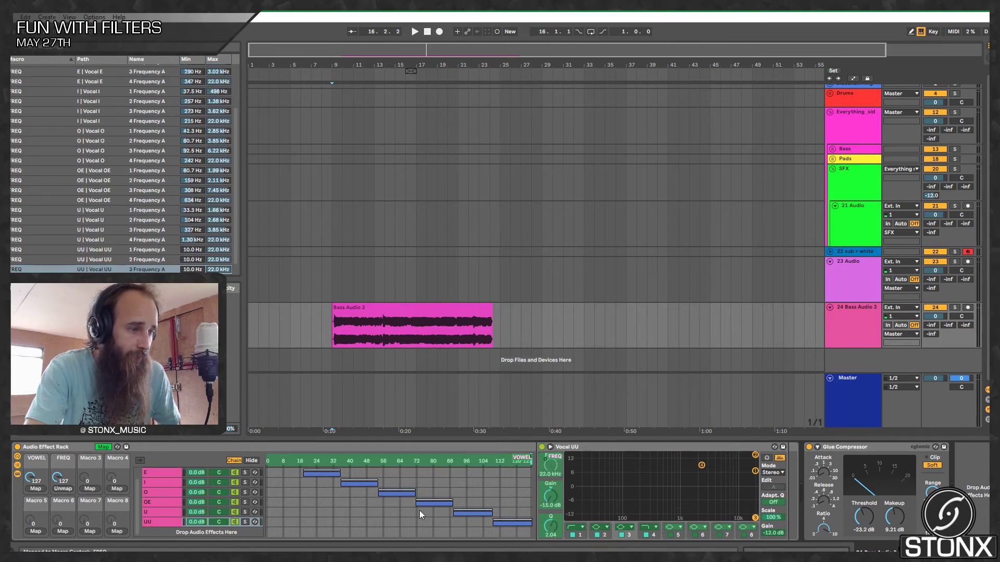
left_click(652, 536)
left_click(549, 472)
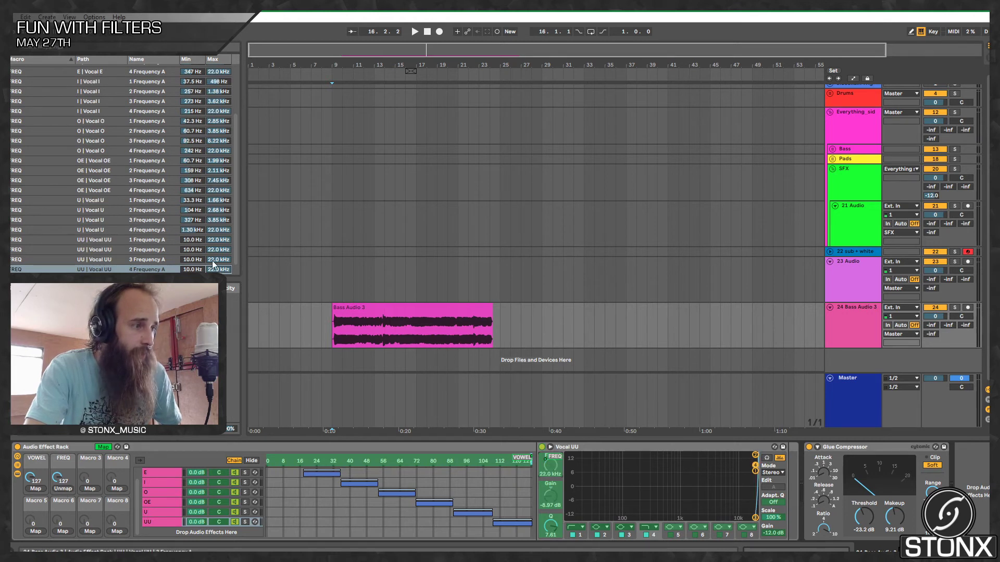
left_click(550, 465)
Step: Set Vocal UU's FREQ ranges to 42.3–965 Hz, 111 Hz–2.11 kHz, 416 Hz–6.61 kHz, band 4's minimum to 1.23 kHz, and FREQ to 97
left_click_drag(217, 251, 221, 282)
mouse_move(195, 251)
left_mouse_down()
mouse_move(195, 238)
mouse_move(193, 260)
left_mouse_up()
mouse_move(58, 477)
left_mouse_down()
mouse_move(57, 545)
mouse_move(57, 494)
left_mouse_up()
Step: Show the FREQ macro's automation on the Bass Audio 3 track and tidy the rack by leaving map mode and hiding its chain zones and devices
right_click(57, 473)
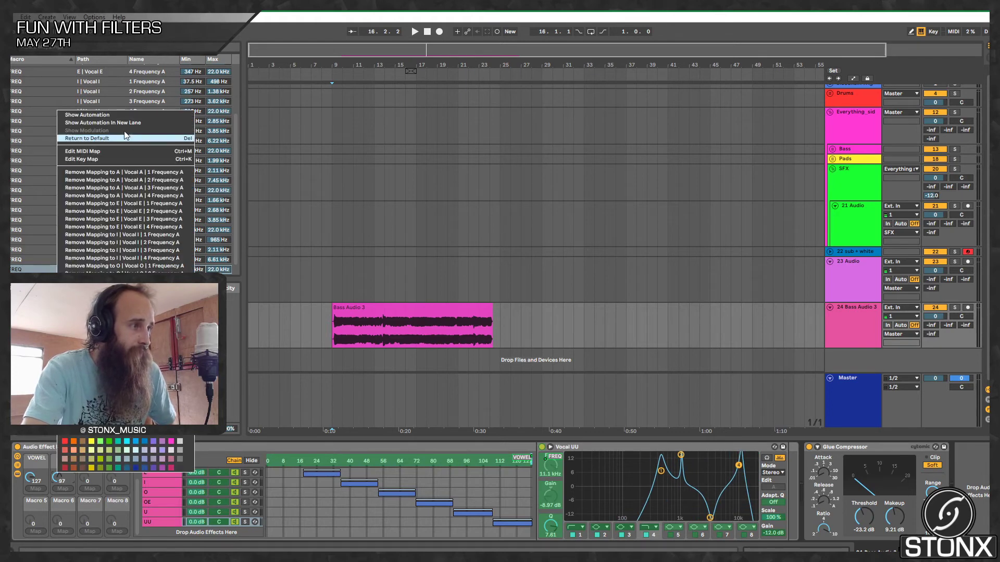
left_click(124, 115)
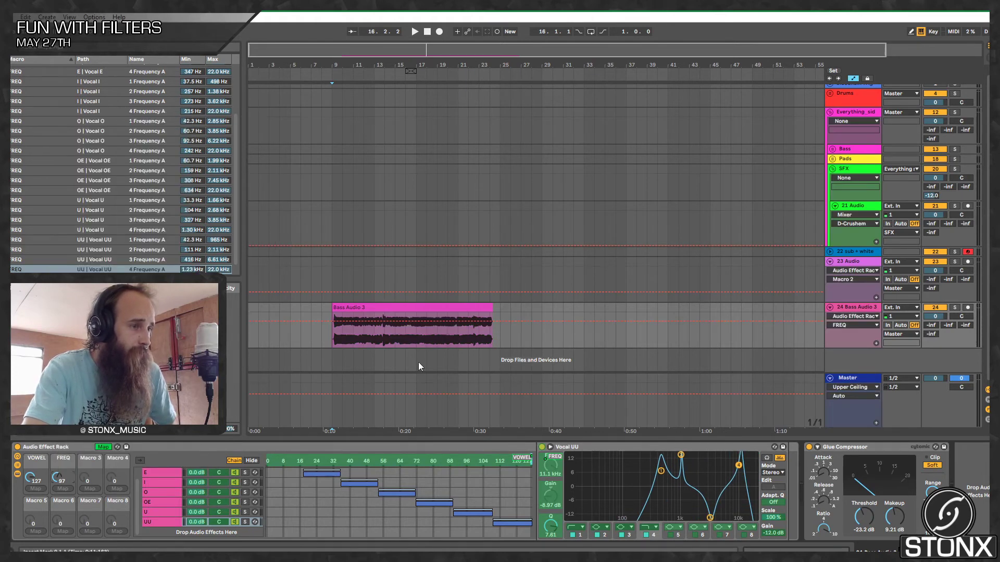
left_click(103, 446)
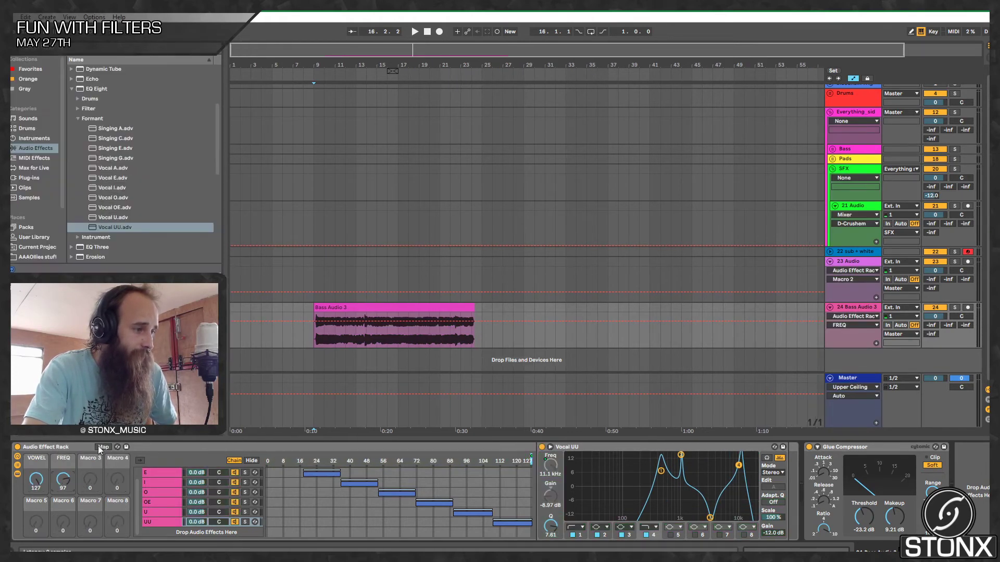
left_click(252, 462)
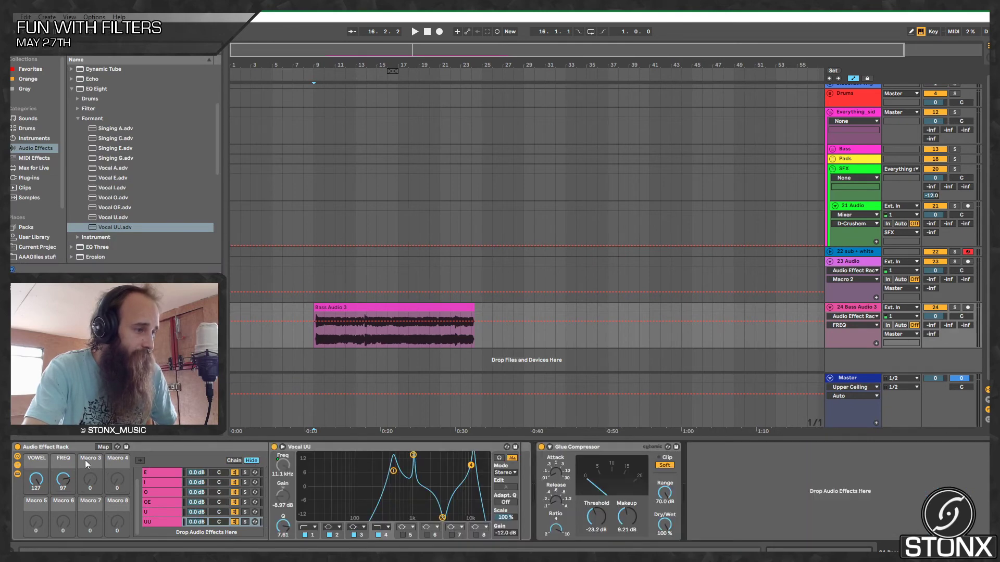
left_click(16, 465)
left_click(17, 475)
left_click(17, 475)
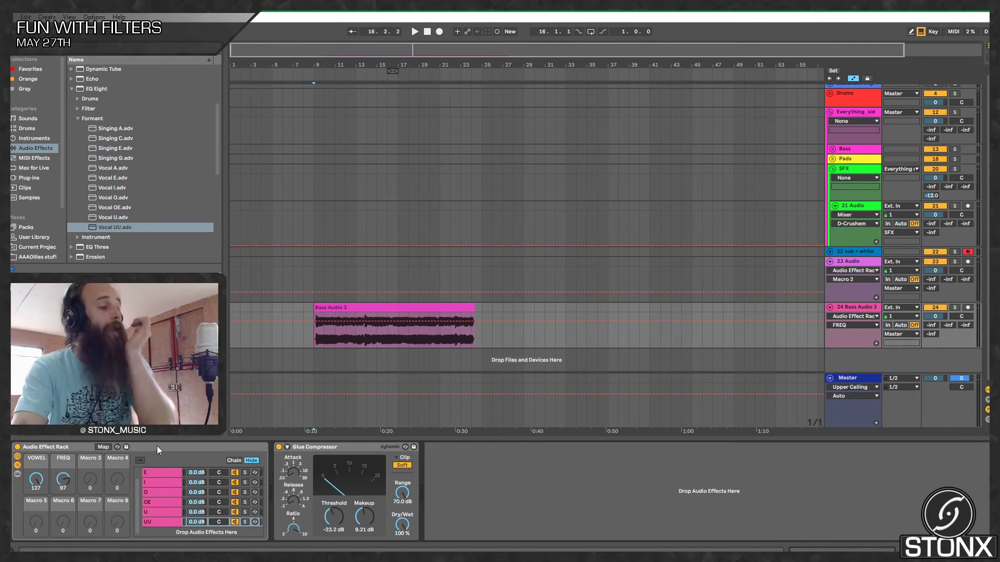
Step: Add a separate FREQ automation lane and, with the grid off, draw a freehand wavy FREQ curve across the Bass Audio 3 clip
right_click(63, 478)
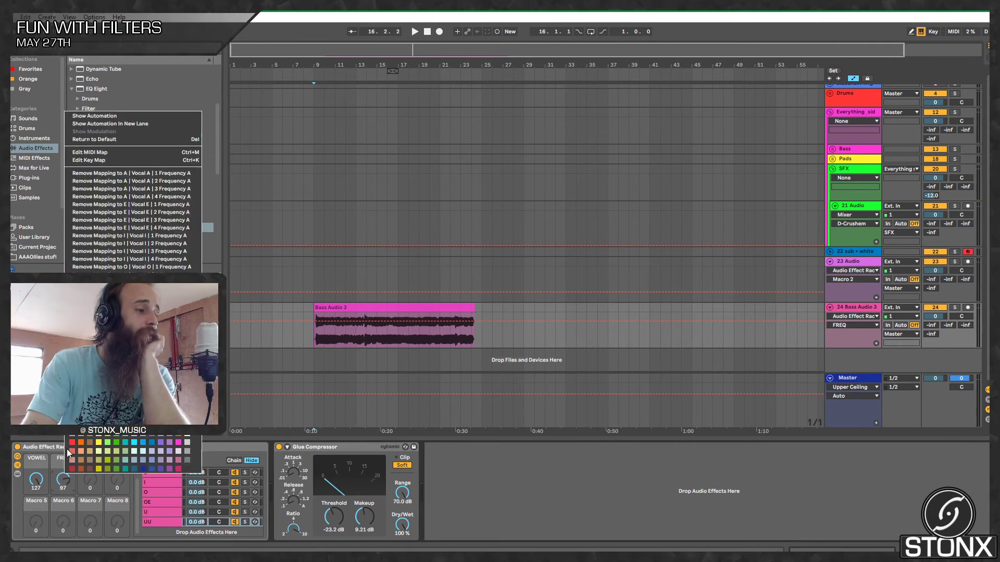
left_click(110, 124)
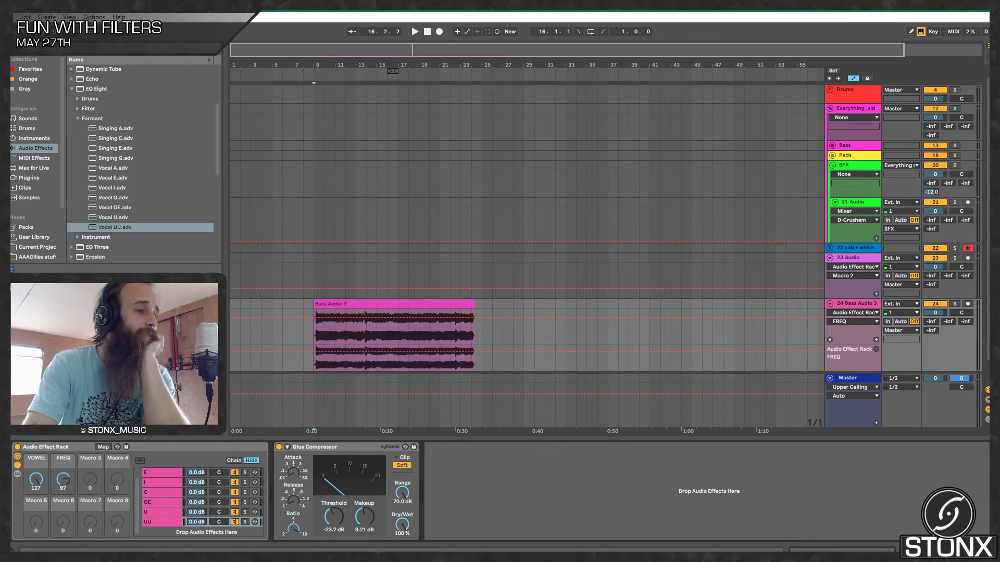
key("b")
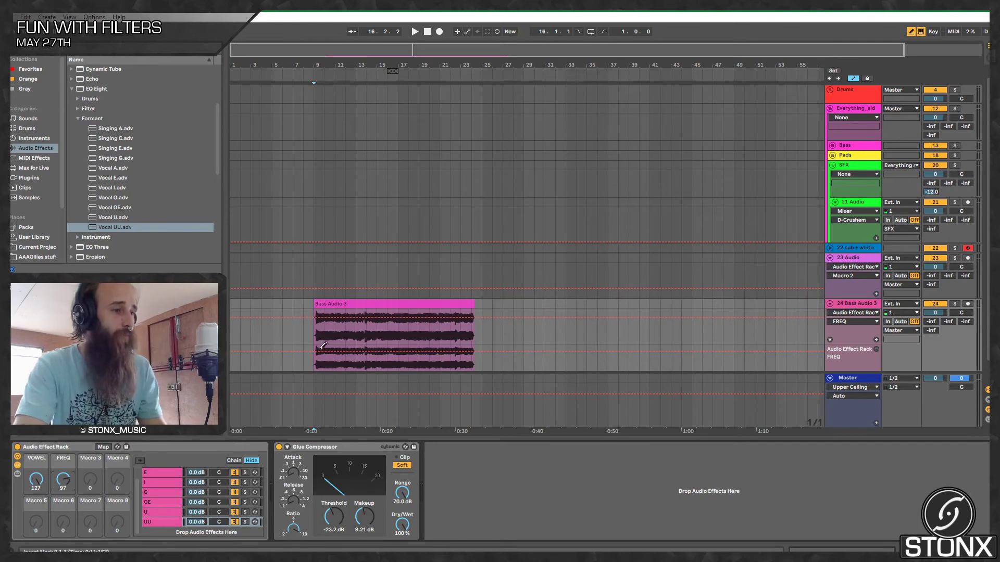
left_click_drag(317, 357, 365, 357)
right_click(365, 358)
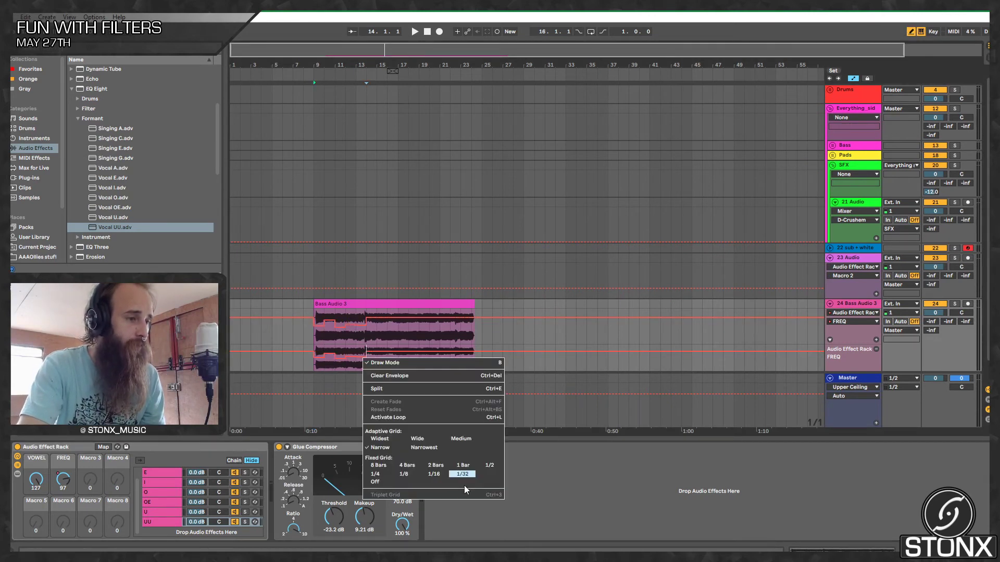
left_click(414, 483)
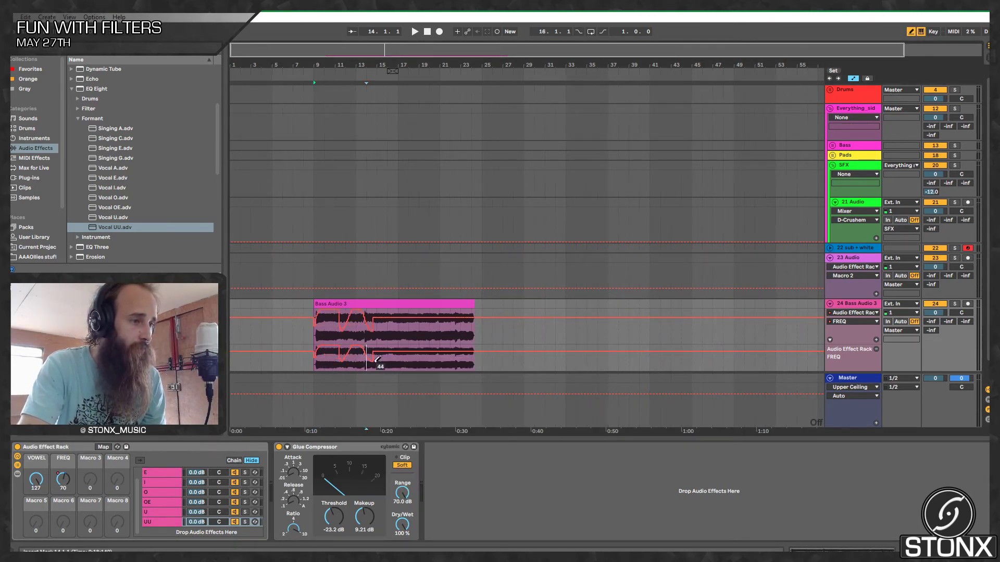
left_click_drag(377, 360, 483, 339)
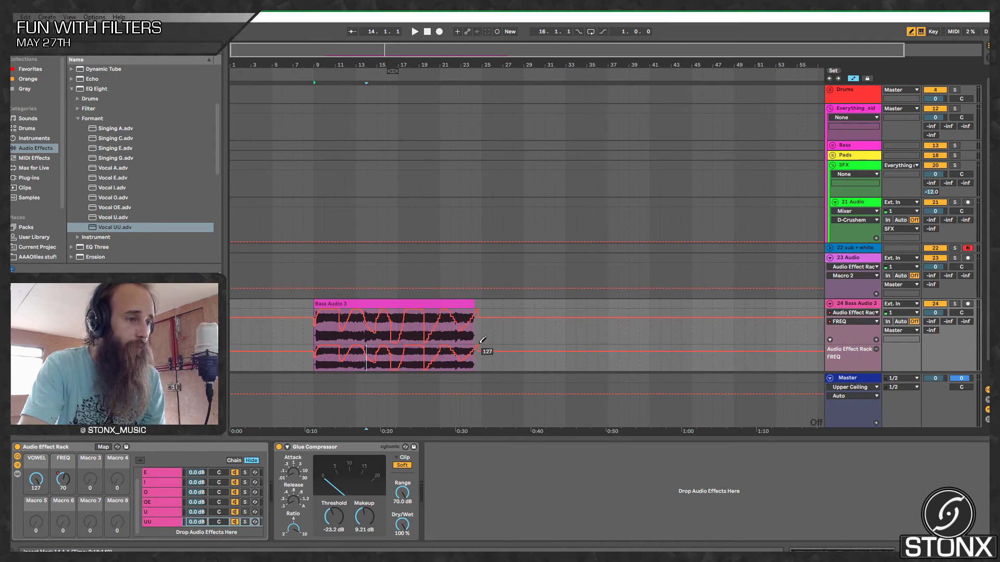
Step: Show the VOWEL macro's automation and draw a freehand wavy curve across the Bass Audio 3 clip, ending draw mode
right_click(39, 478)
left_click(73, 391)
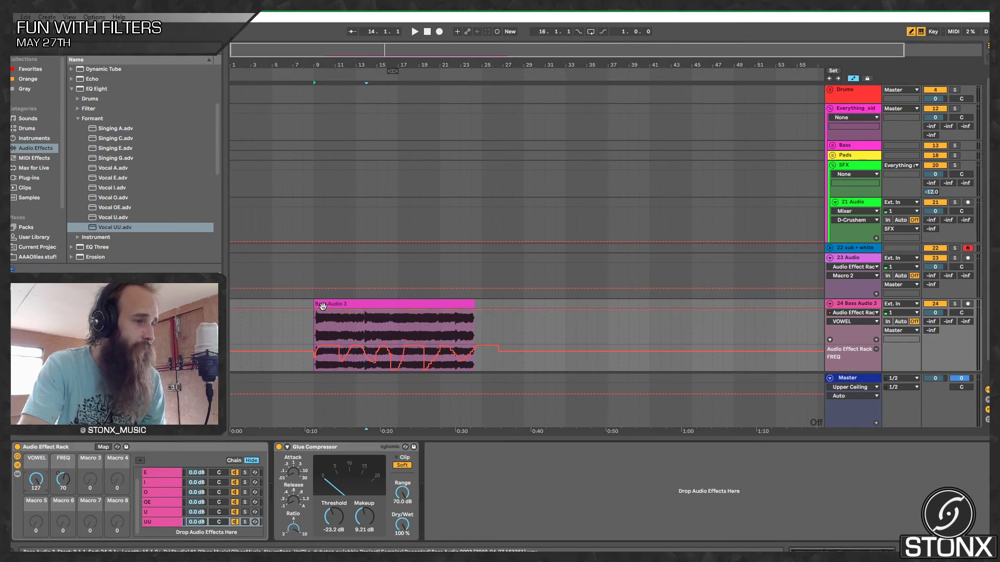
left_click_drag(316, 310, 338, 330)
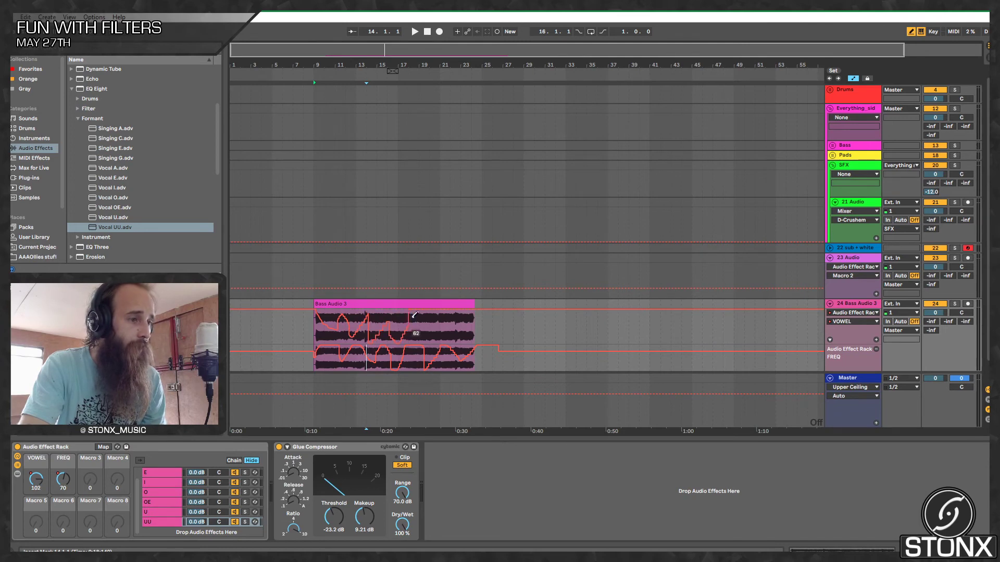
left_click_drag(474, 316, 493, 312)
key("b")
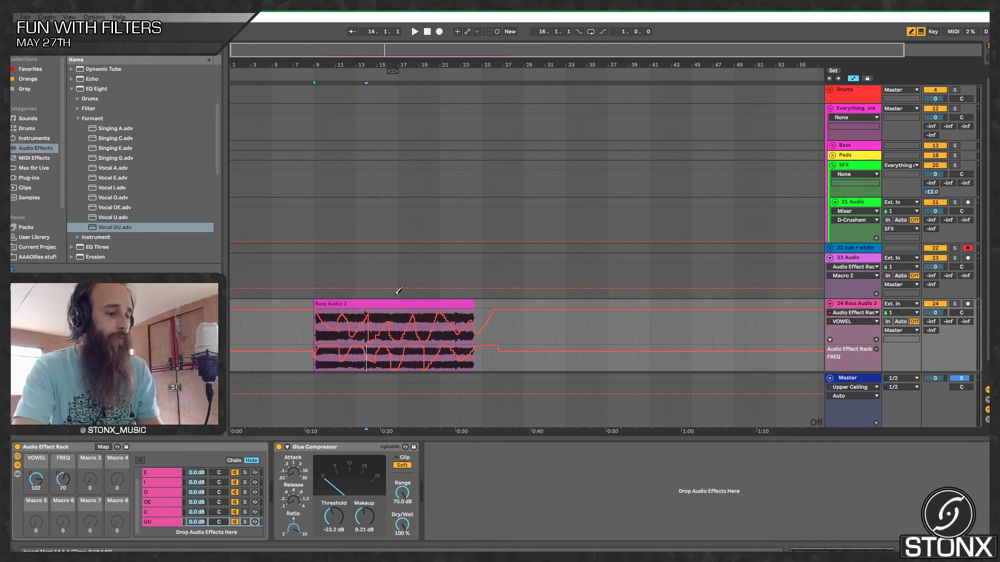
Step: Play the arrangement from bar 9 to hear the drawn VOWEL and FREQ automation, with the Bass Audio 3 track's devices shown
left_click(315, 277)
key("space")
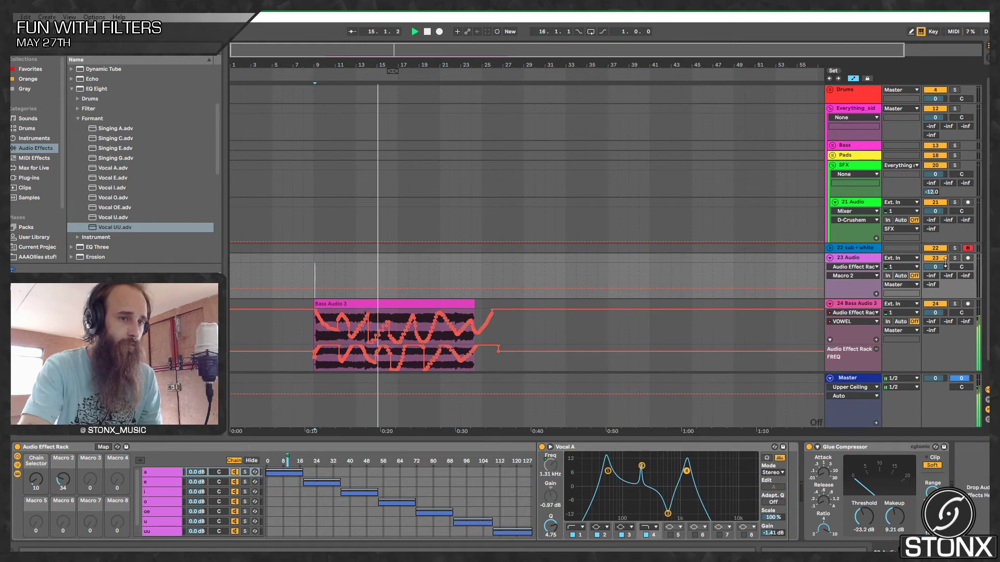
left_click(876, 307)
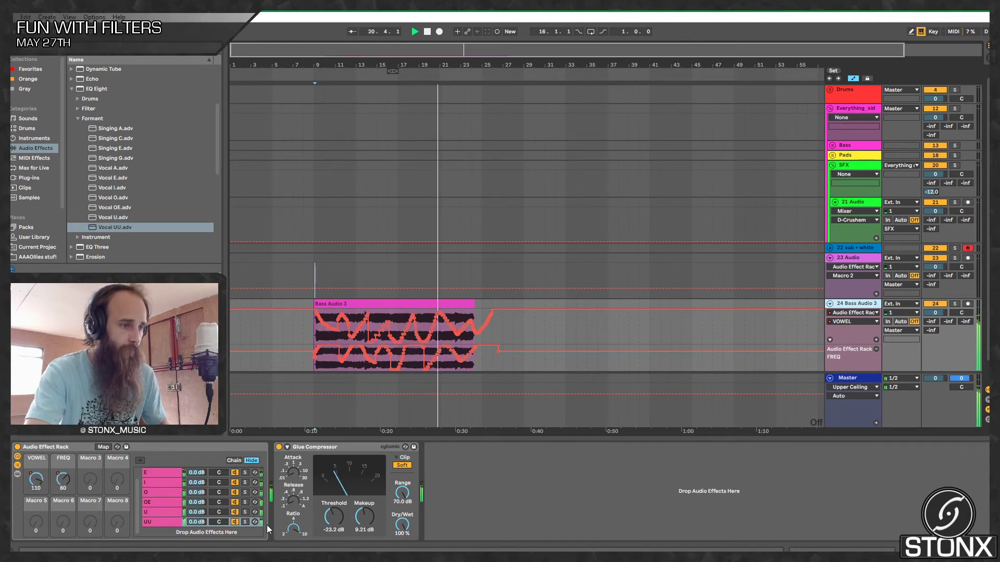
key("space")
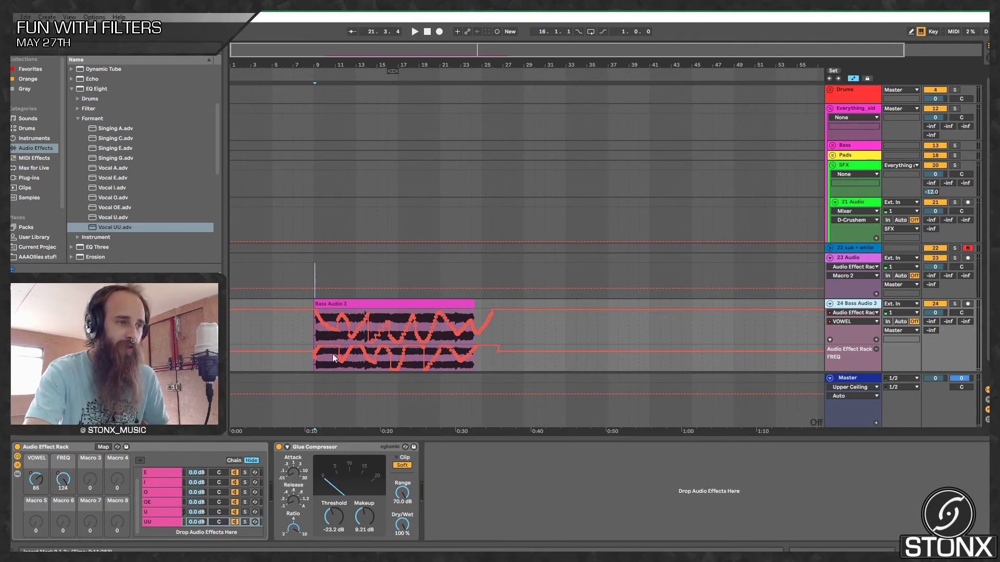
Step: Delete the drawn VOWEL and FREQ automation across the Bass Audio 3 clip
left_click_drag(308, 328, 504, 309)
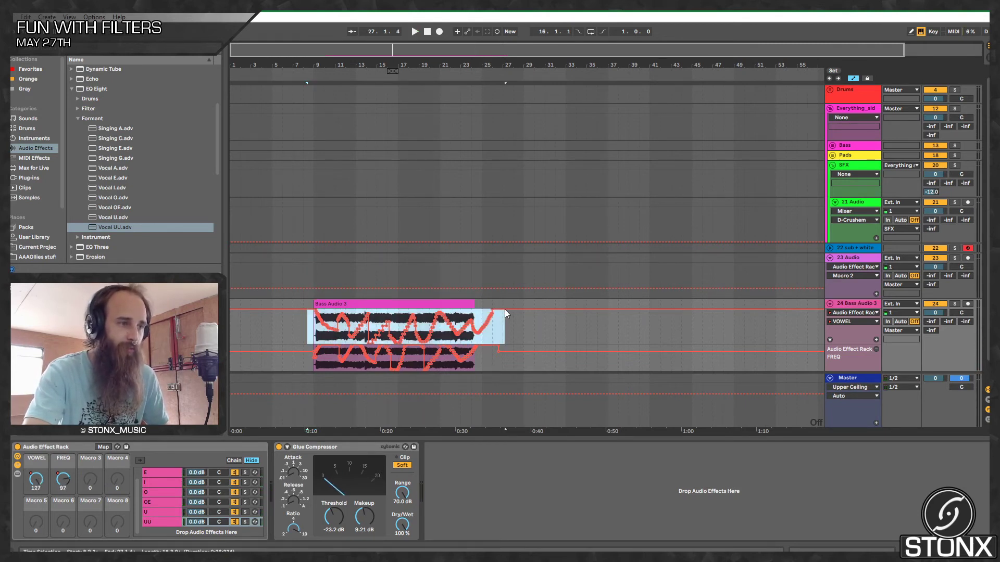
key("Delete")
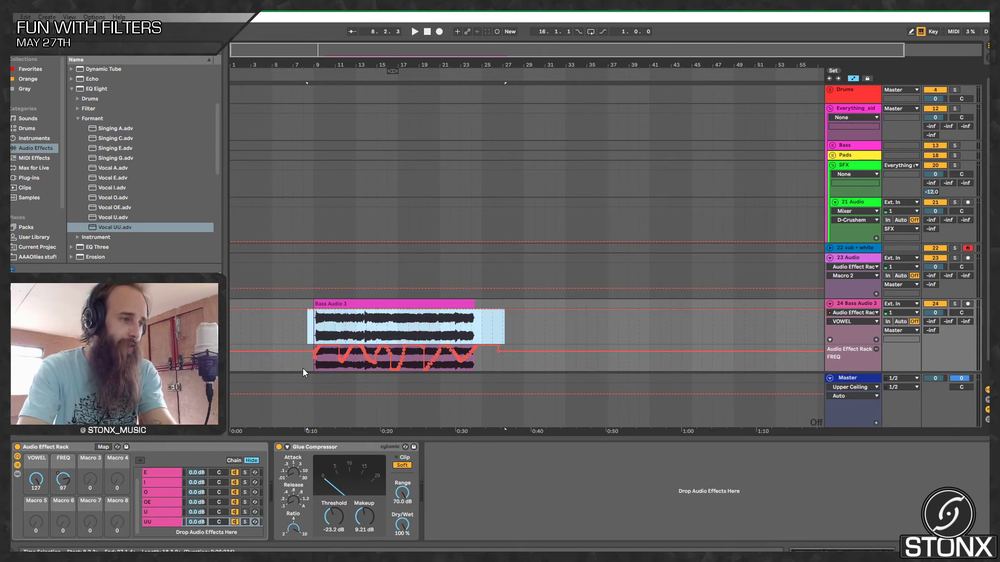
mouse_move(306, 364)
left_mouse_down()
mouse_move(482, 345)
mouse_move(505, 360)
left_mouse_up()
key("Delete")
Step: Try recording live FREQ macro movements from the start of the Bass Audio 3 clip, and undo the take
left_click(317, 337)
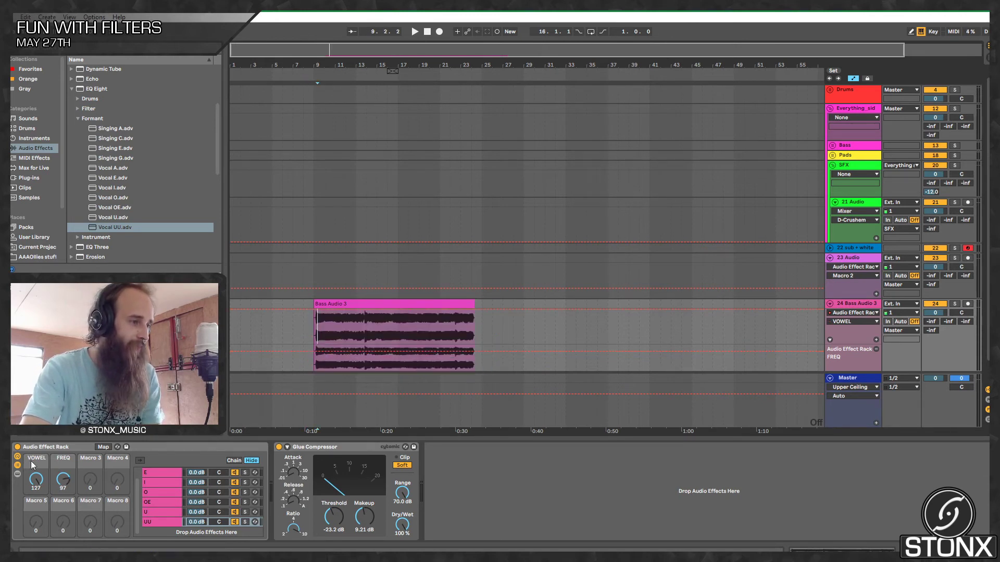
key("space")
mouse_move(63, 479)
left_mouse_down()
mouse_move(63, 517)
mouse_move(63, 470)
mouse_move(63, 507)
mouse_move(63, 488)
left_mouse_up()
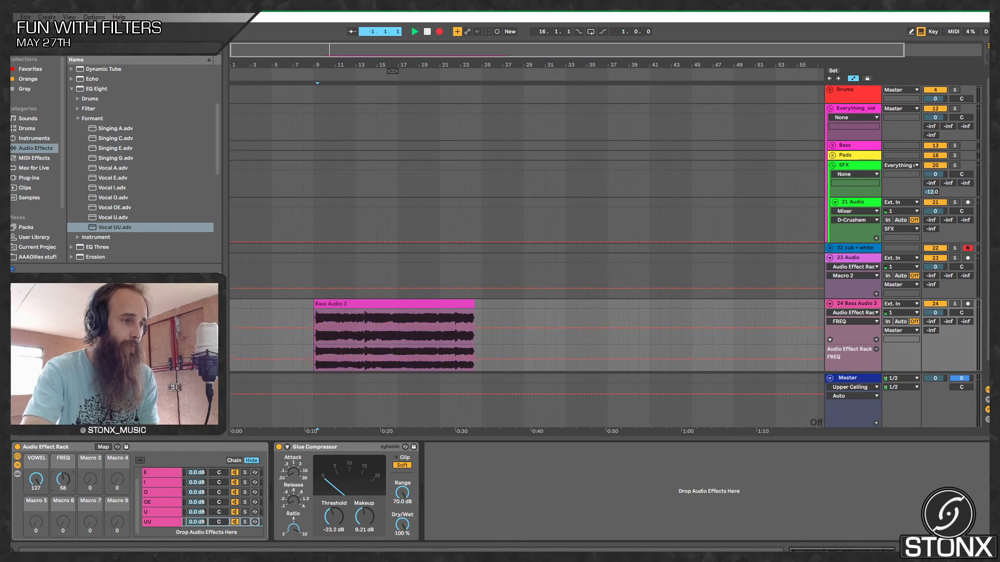
mouse_move(63, 499)
left_mouse_down()
mouse_move(63, 474)
mouse_move(63, 485)
left_mouse_up()
key("space")
key("ctrl+z")
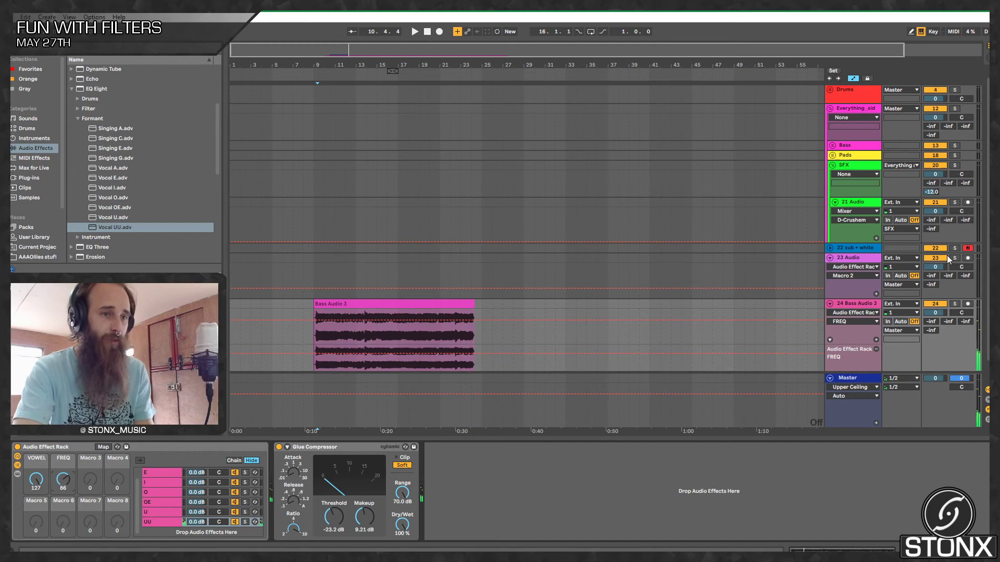
Step: Arm the Bass Audio 3 track, try recording live FREQ macro movements onto it, and undo the take
left_click(968, 304)
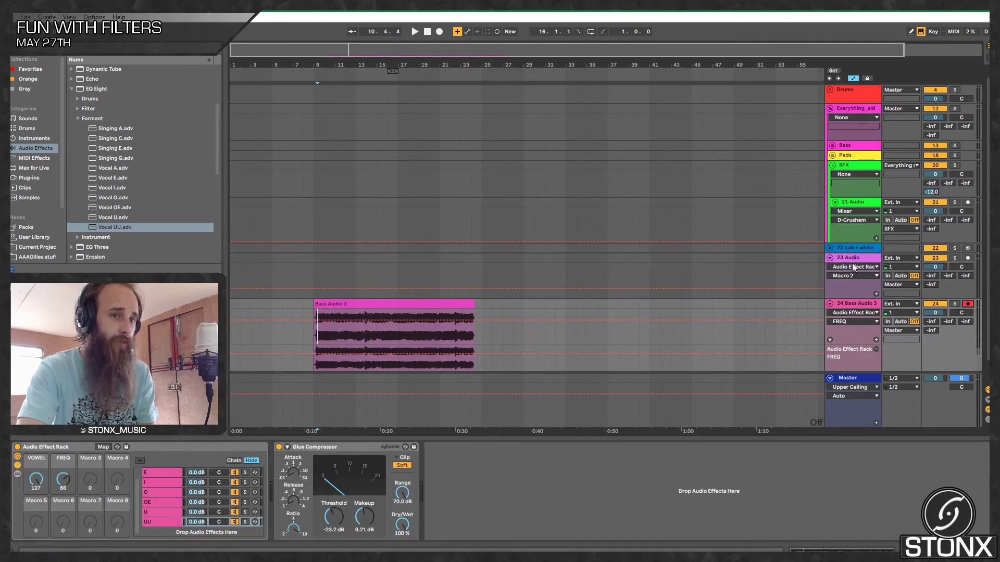
left_click(440, 32)
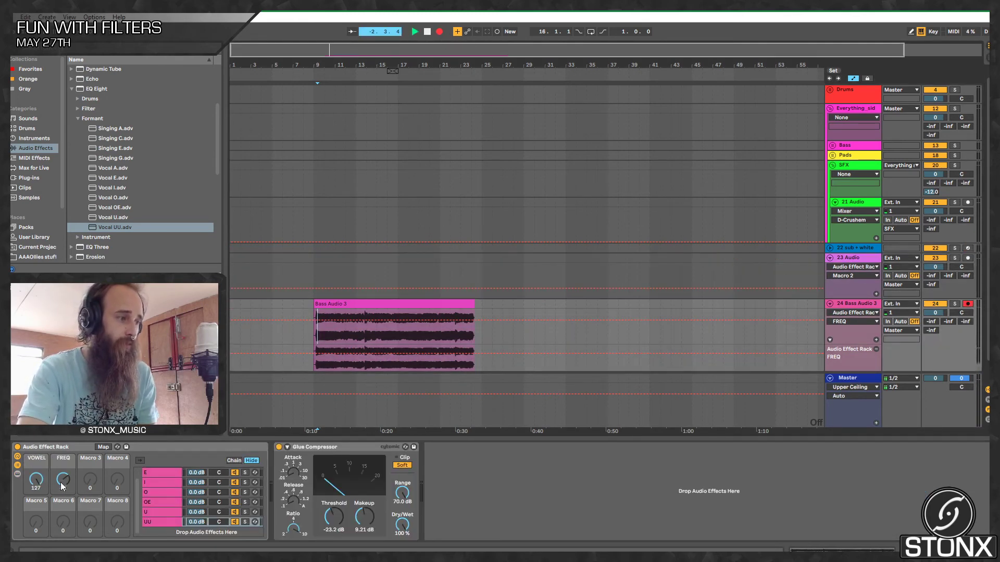
left_click_drag(60, 487, 61, 482)
key("space")
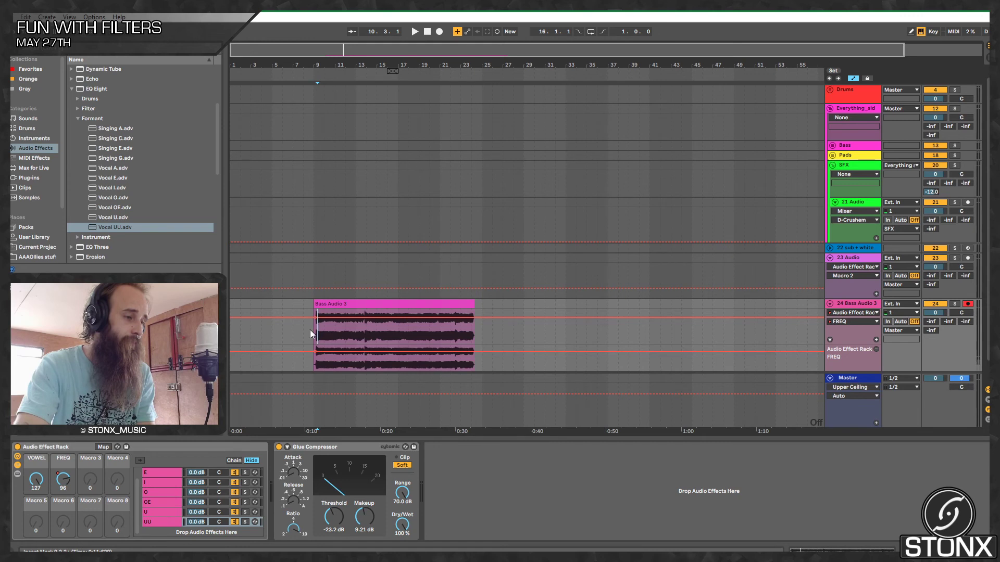
key("ctrl+z")
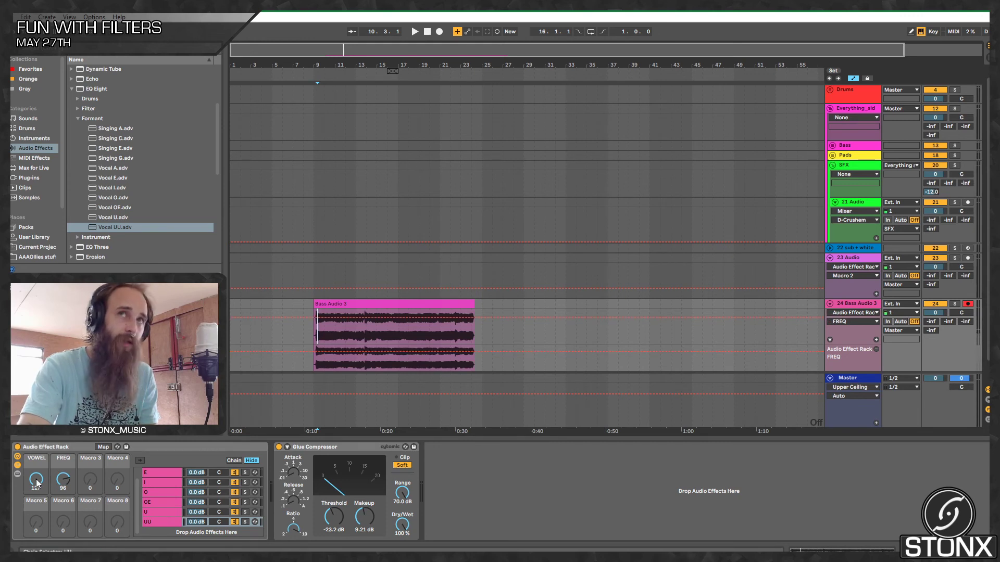
Step: Audition the bass clip while sweeping the VOWEL macro down to 53 and moving the FREQ macro
left_click_drag(37, 483, 37, 521)
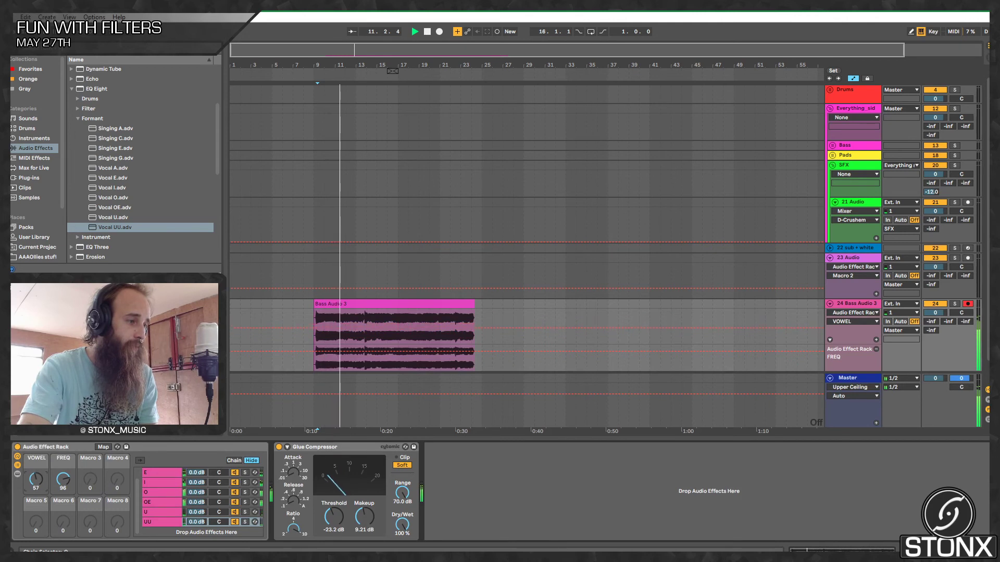
left_click(63, 480)
key("space")
left_click_drag(63, 479, 63, 458)
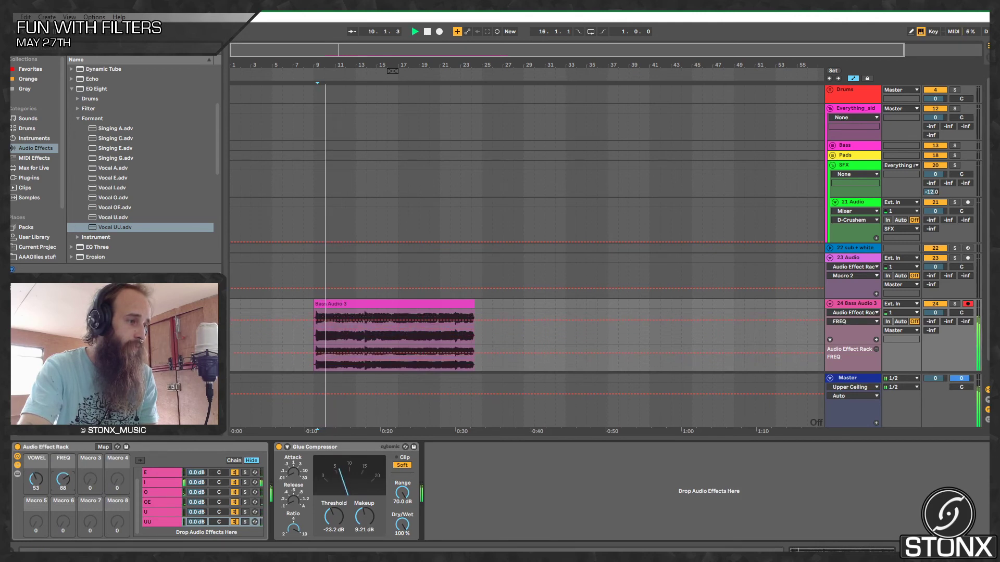
key("space")
Step: Lower the FREQ automation line at the start of the Bass Audio 3 clip to 42
right_click(61, 478)
left_click(326, 335)
left_click_drag(315, 326, 315, 338)
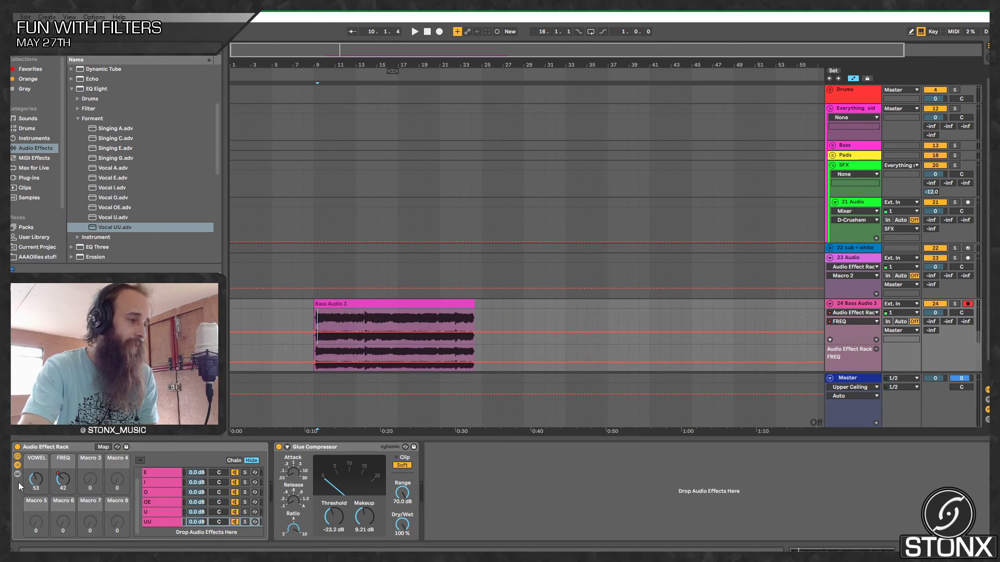
Step: Audition the bass clip while moving the VOWEL macro to 69 and the FREQ macro to 66, and re-enable the overridden automation
left_click(35, 487)
key("space")
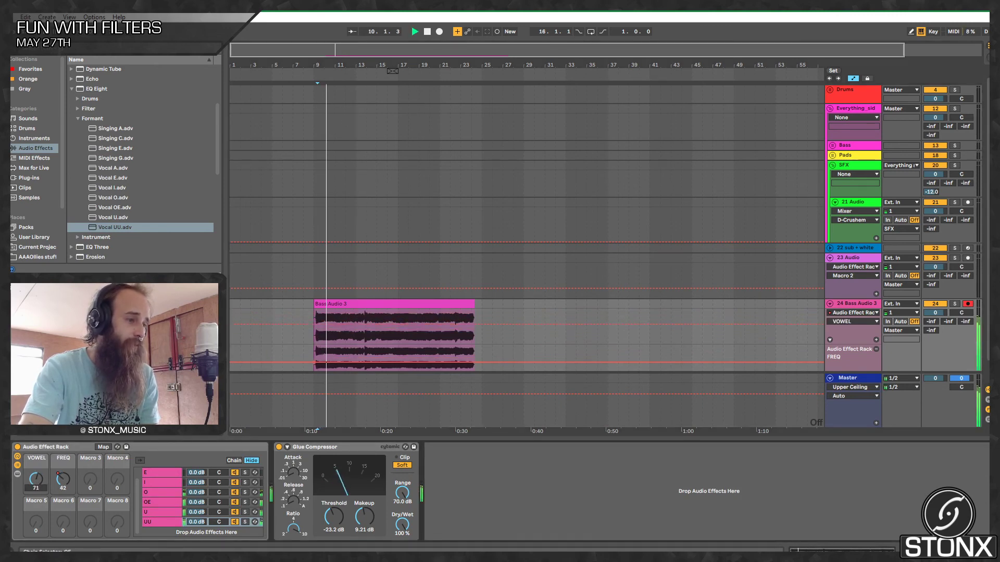
key("space")
left_click_drag(62, 484, 62, 470)
right_click(62, 483)
left_click(495, 67)
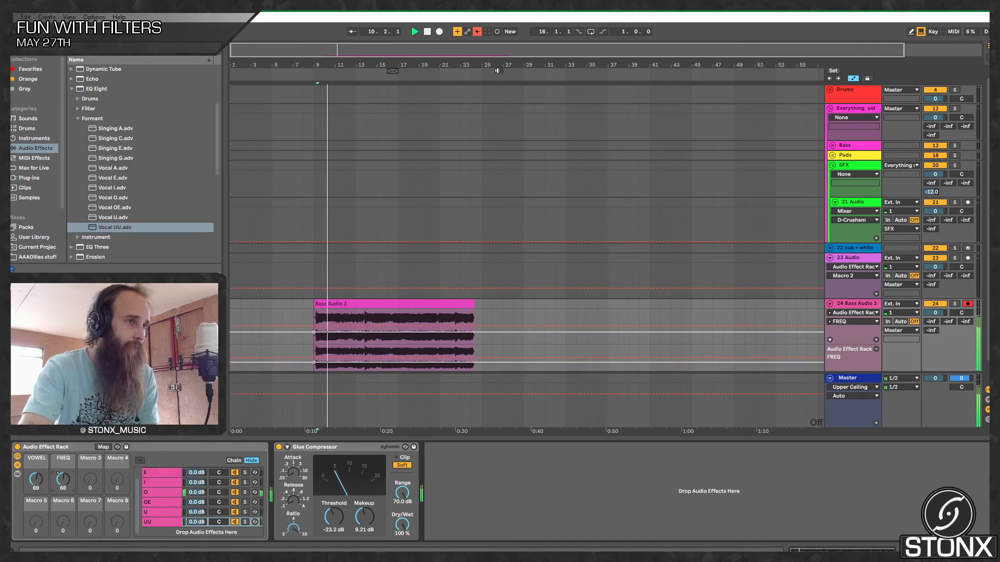
left_click(477, 32)
key("space")
Step: Delete the FREQ automation point at the start of the Bass Audio 3 clip and audition the bass with FREQ raised to 99
left_click(314, 332)
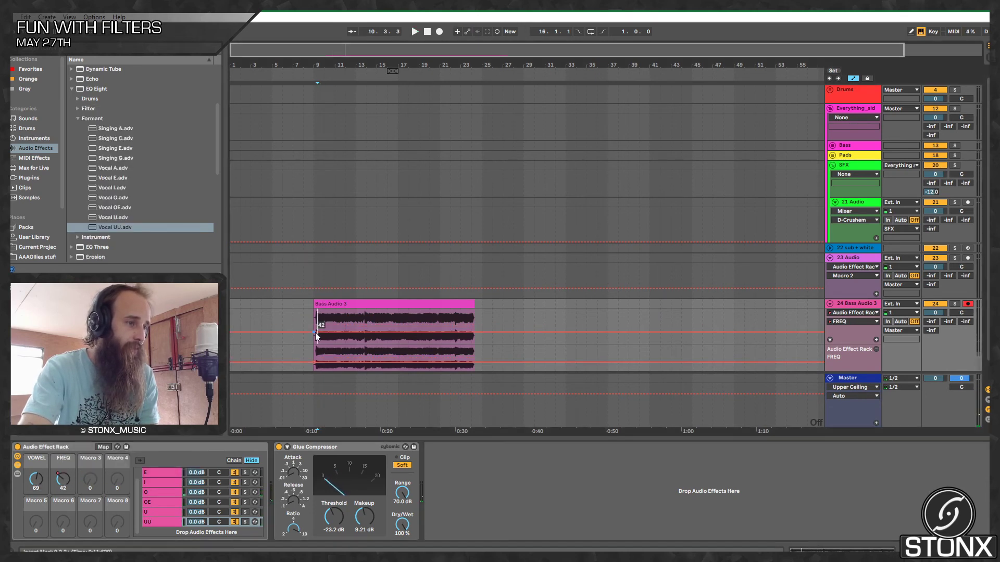
key("space")
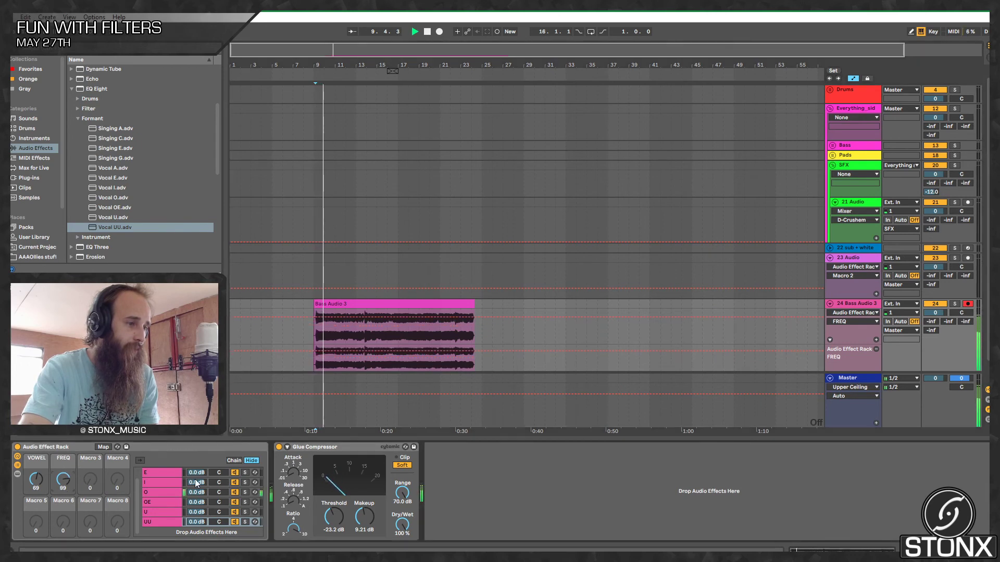
key("space")
Step: Display the rack's chain selector zones and lower the VOWEL macro to 16
left_click(235, 460)
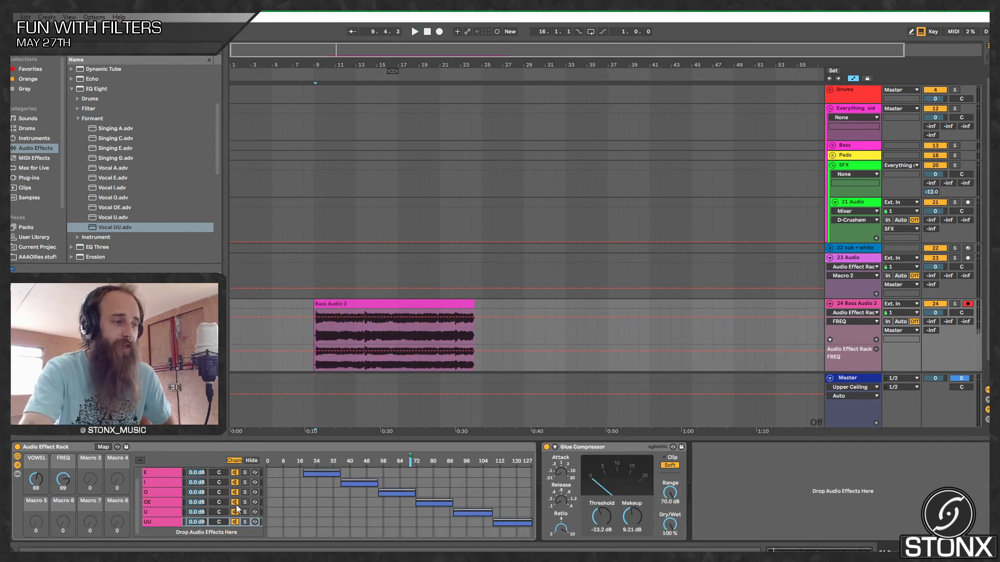
scroll(156, 500, "up", 1)
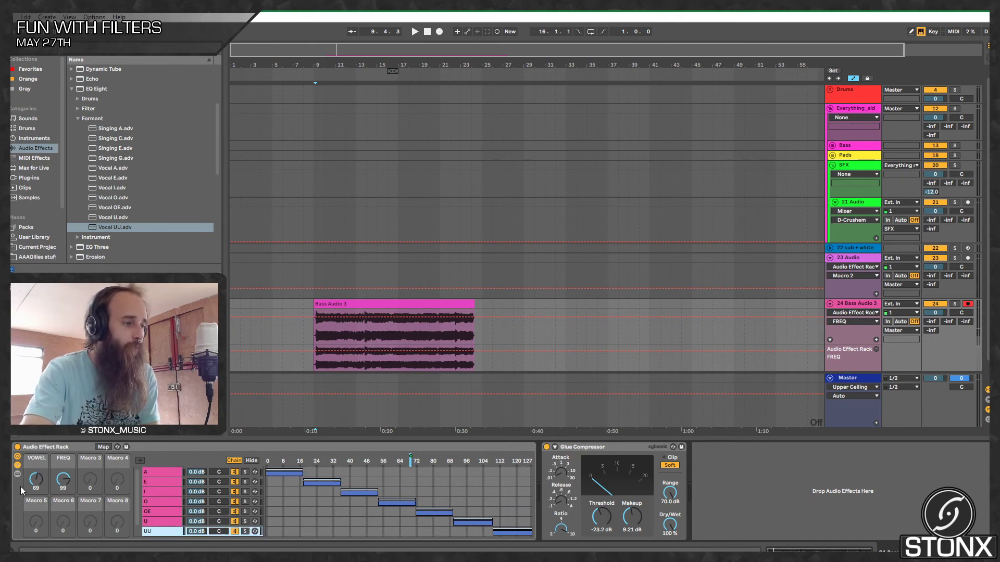
left_click_drag(36, 480, 36, 513)
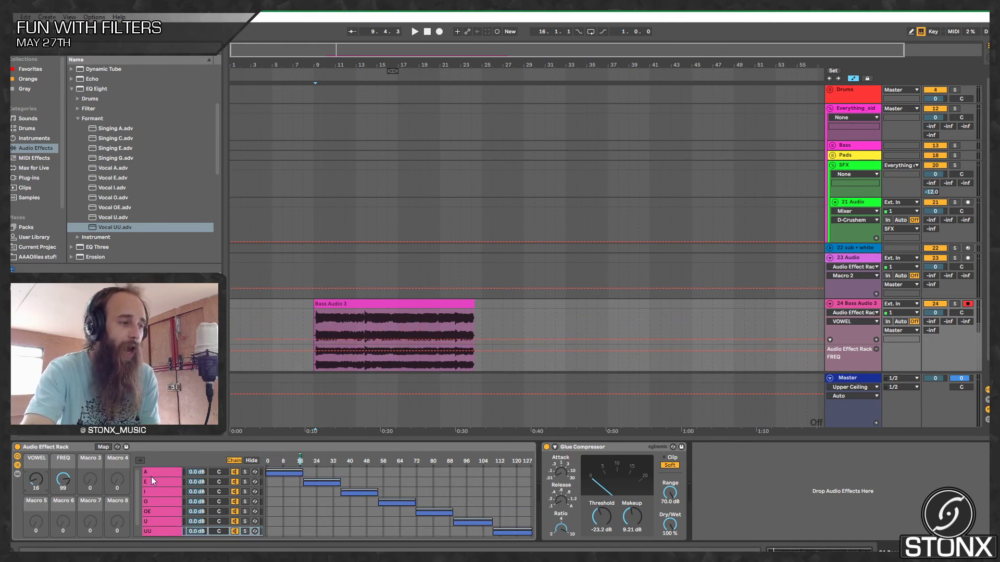
Step: Move the O chain above the I chain and swap their chain selector zones, giving I the range 54–71
left_click(152, 501)
mouse_move(152, 501)
left_mouse_down()
mouse_move(175, 490)
mouse_move(158, 487)
left_mouse_up()
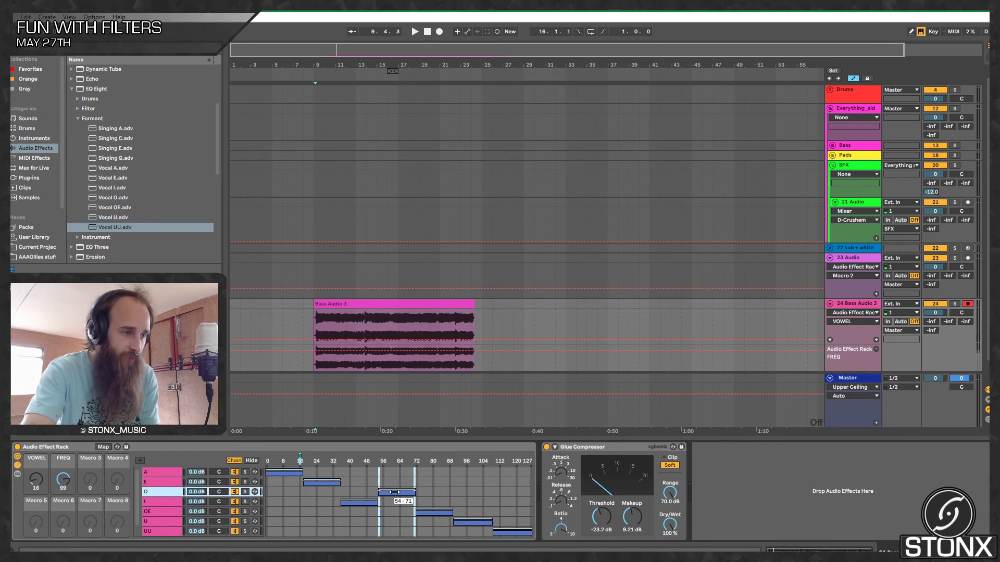
mouse_move(395, 492)
left_mouse_down()
mouse_move(355, 507)
mouse_move(390, 506)
left_mouse_up()
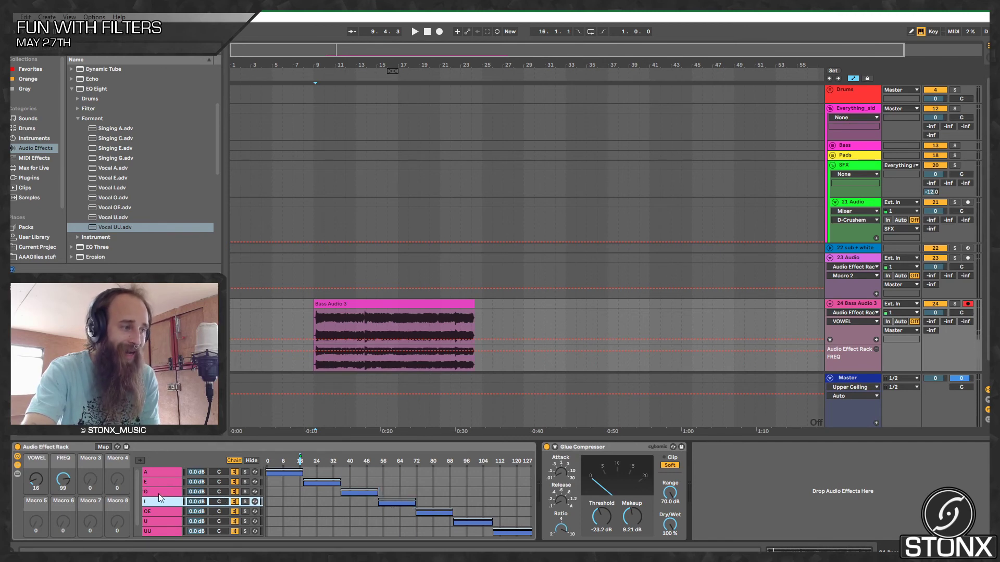
Step: Audition the bass clip while sweeping the VOWEL macro from 0 up to 85 and setting the FREQ macro to 78
key("space")
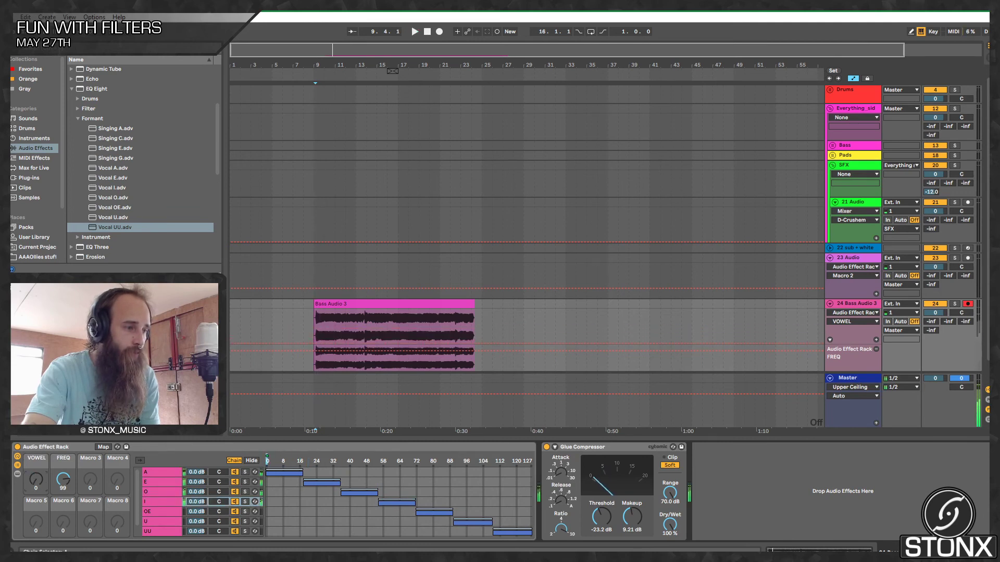
left_click(63, 480)
key("space")
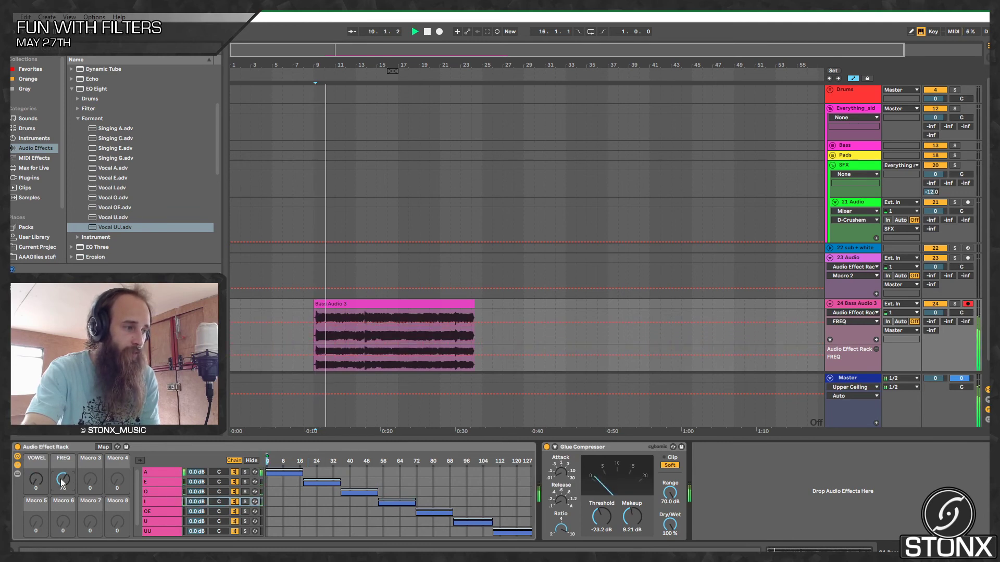
key("space")
left_click_drag(36, 479, 36, 470)
key("space")
key("space")
key("space")
key("space")
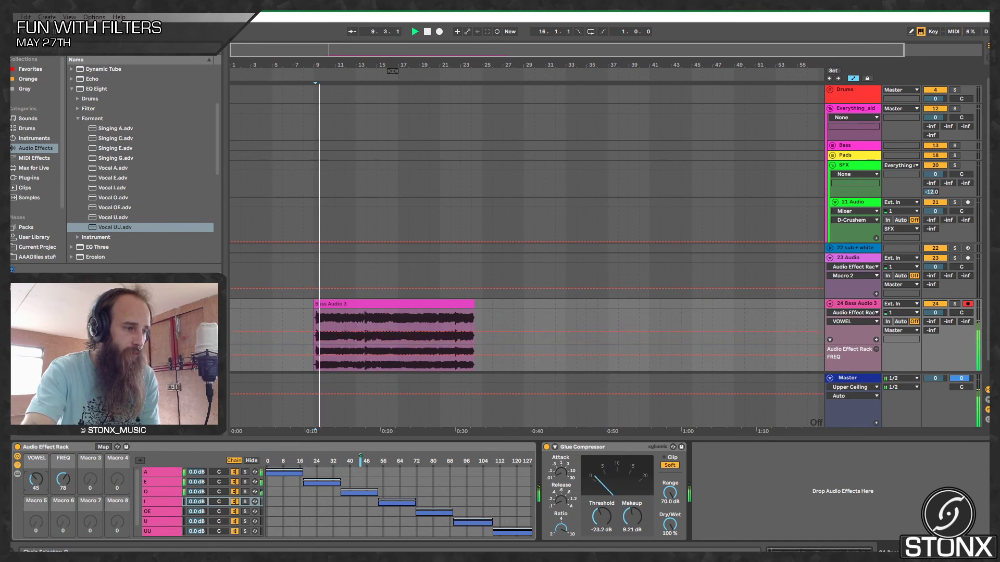
mouse_move(36, 470)
left_mouse_down()
mouse_move(36, 456)
mouse_move(36, 472)
mouse_move(36, 458)
mouse_move(63, 481)
mouse_move(63, 470)
mouse_move(36, 477)
mouse_move(35, 456)
left_mouse_up()
key("space")
Step: Compare the EQ curves of the E and O chains, and audition the bass while lowering FREQ to 68 and VOWEL to 40
left_click(156, 482)
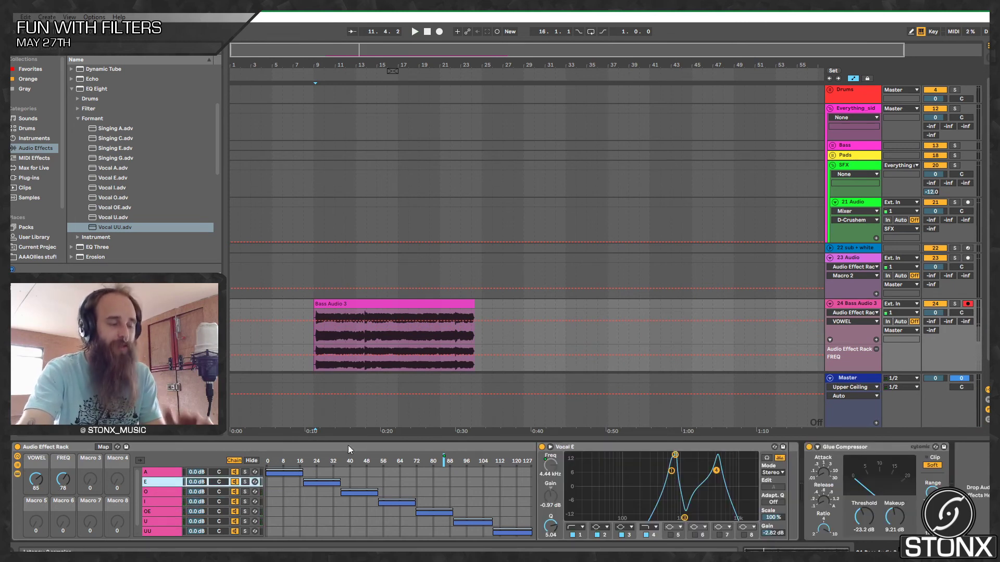
left_click(158, 493)
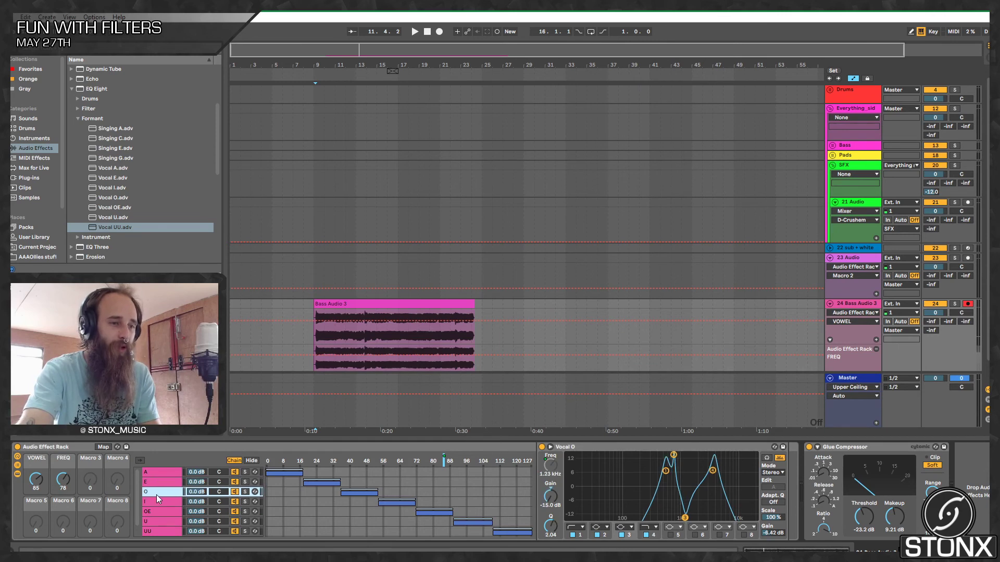
left_click(167, 482)
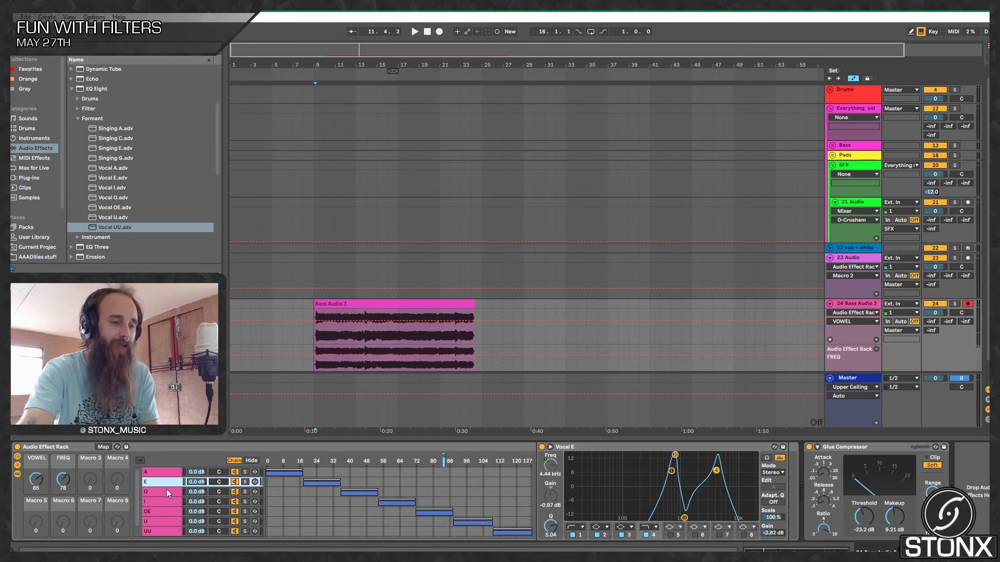
key("space")
left_click_drag(61, 483, 36, 503)
key("space")
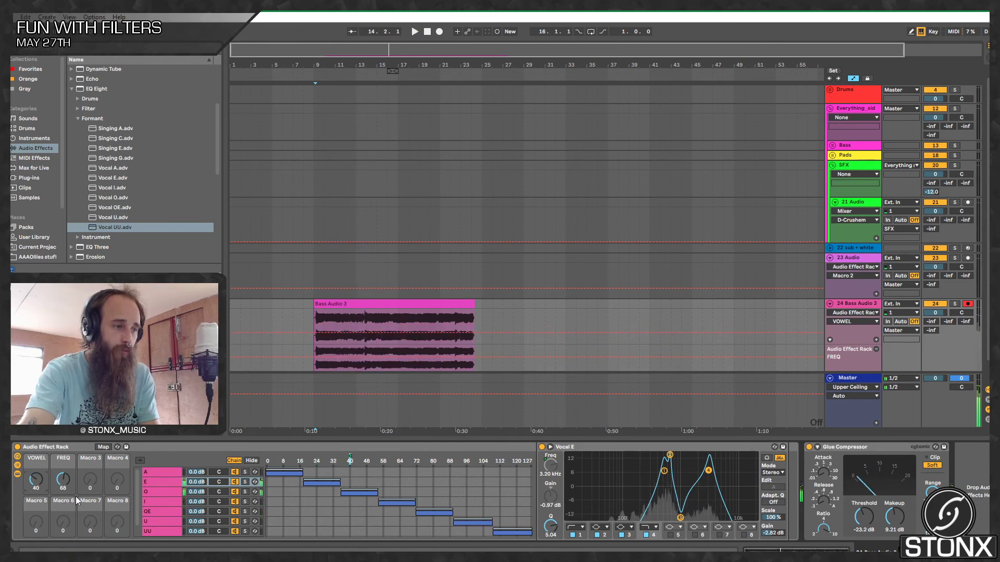
Step: Examine the EQ curves of the E, O and I chains, and audition the bass while raising VOWEL to 73
left_click(167, 483)
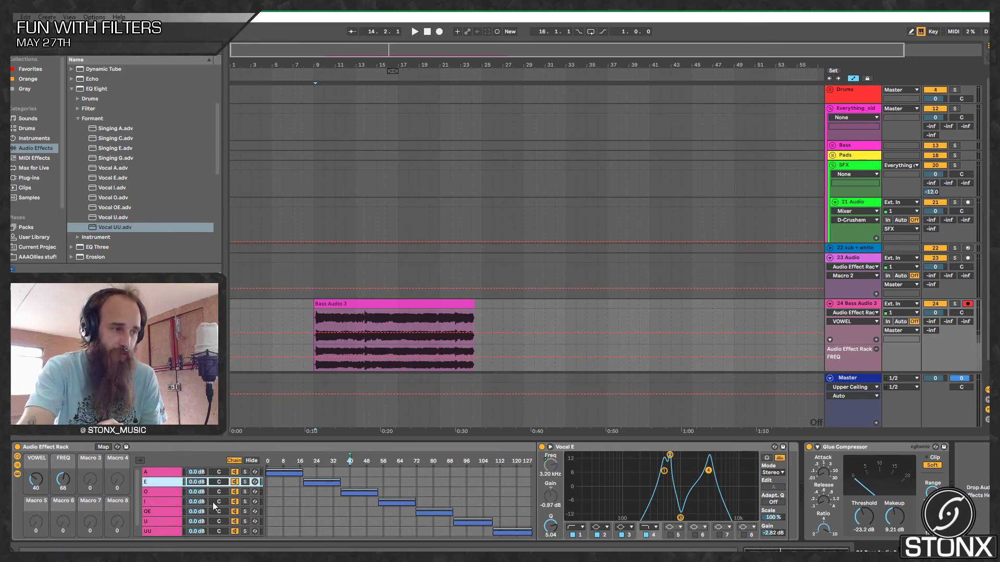
left_click(159, 492)
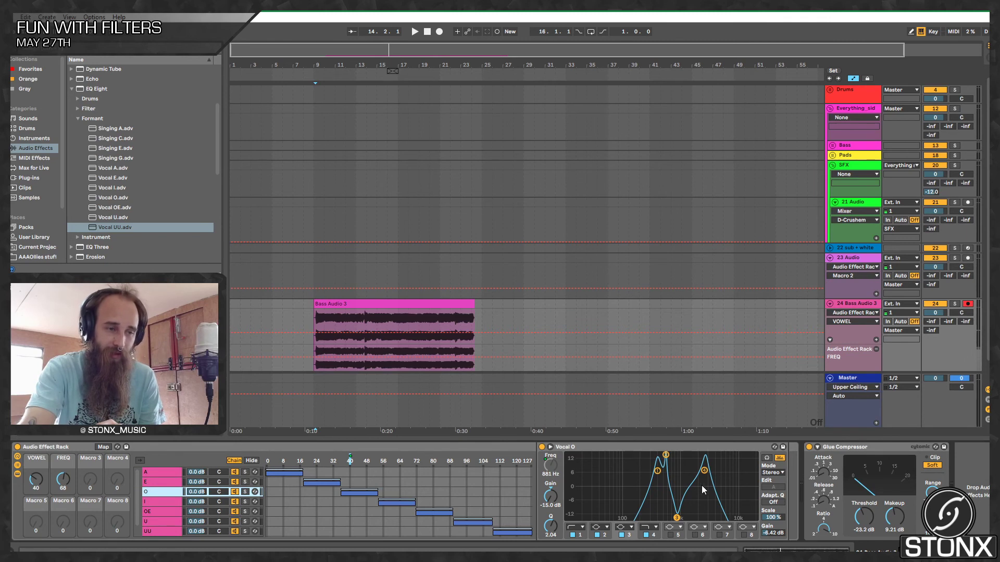
left_click(158, 503)
left_click(164, 493)
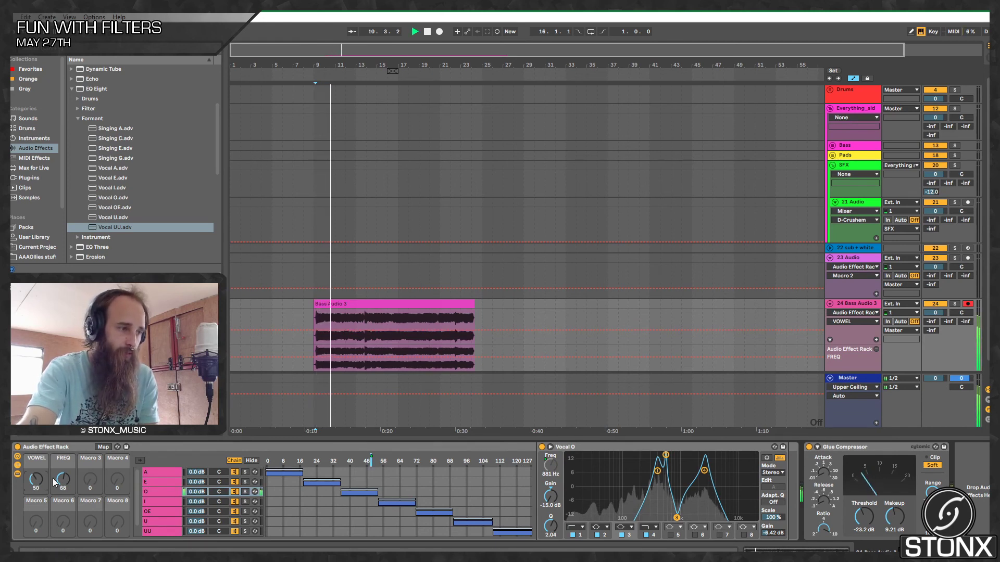
left_click_drag(36, 479, 36, 477)
key("space")
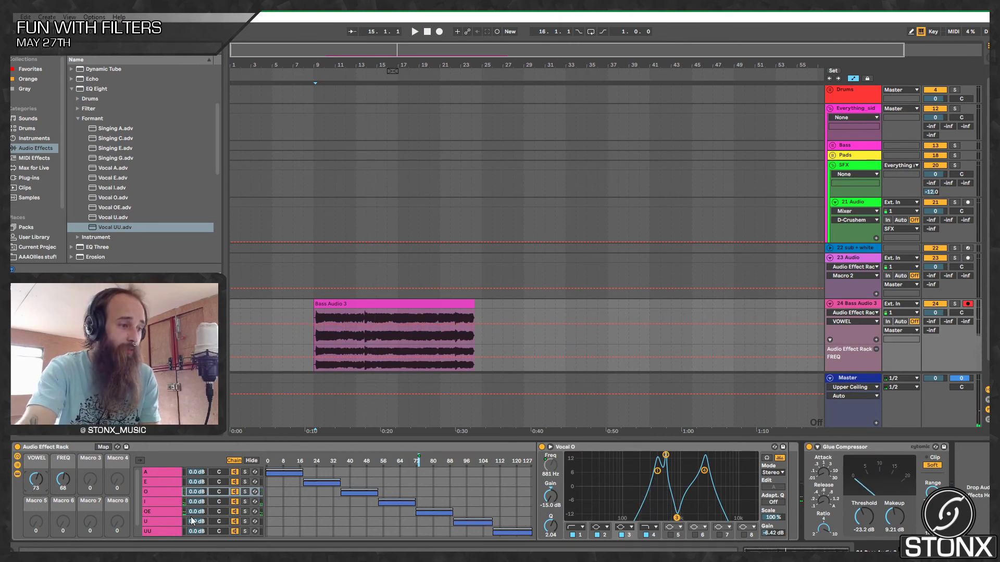
Step: Duplicate the UU chain and delete the Vocal UU EQ from the copy
right_click(151, 531)
left_click(250, 388)
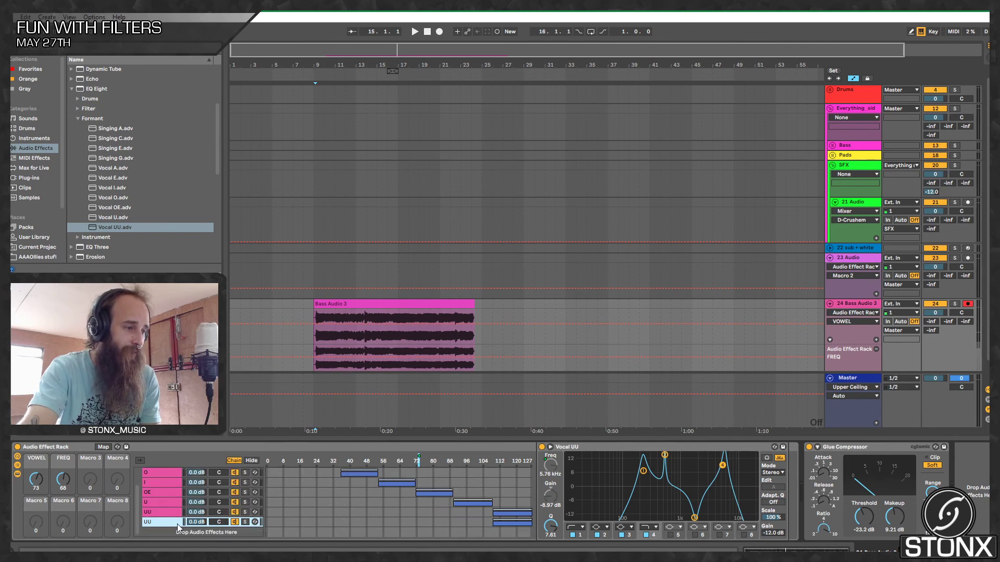
right_click(155, 527)
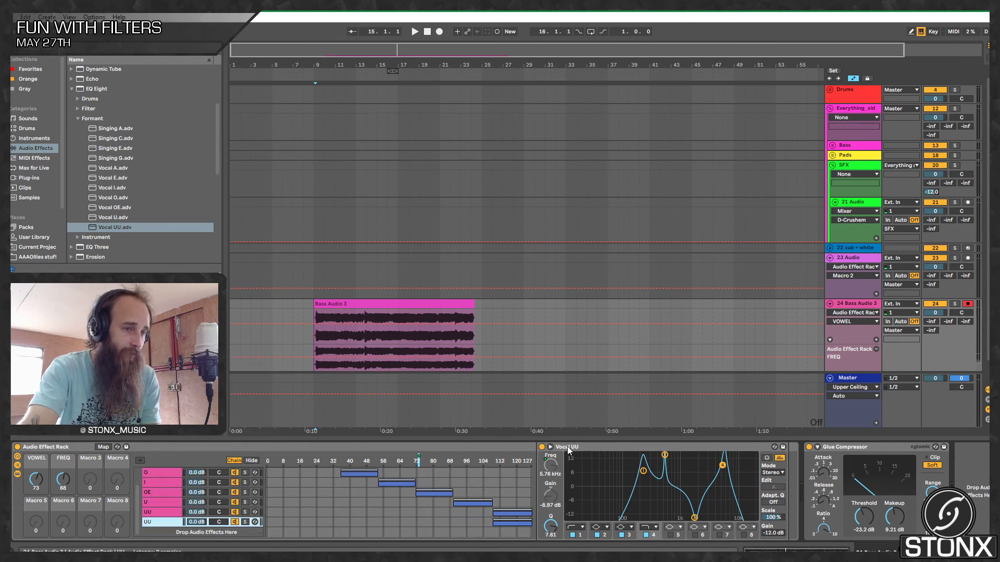
left_click(594, 446)
key("Delete")
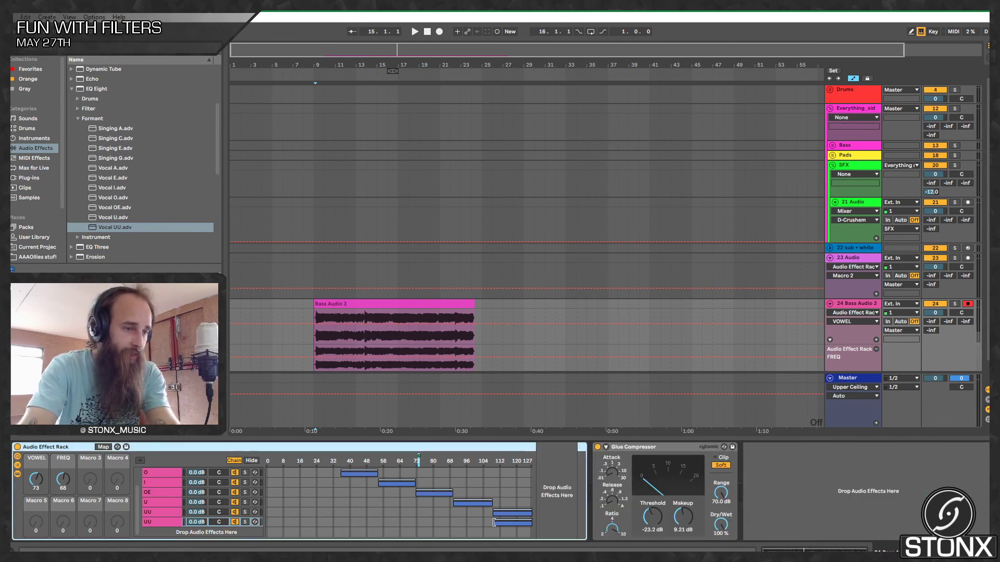
Step: Extend the empty chain's zone across the full 0–127 range, rename the chain DRY and audition it soloed
left_click_drag(493, 522, 253, 532)
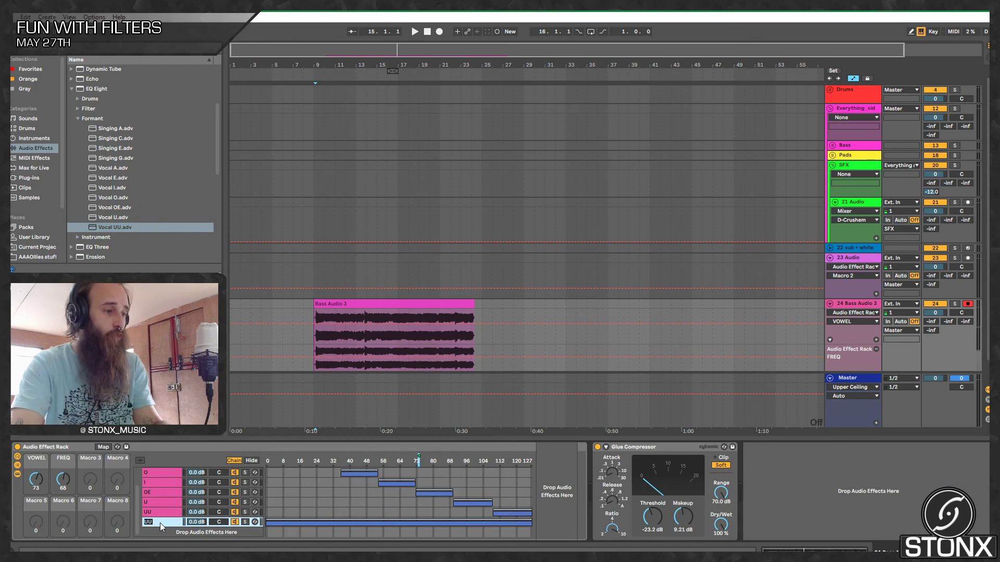
key("space")
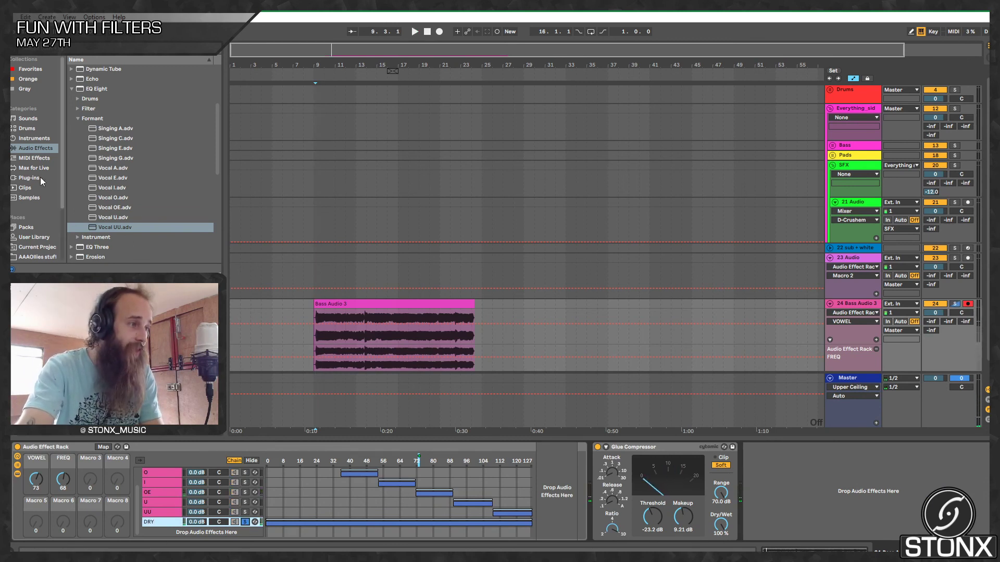
Step: Find Auto Filter among the audio effects and add it to the DRY chain
left_click(25, 139)
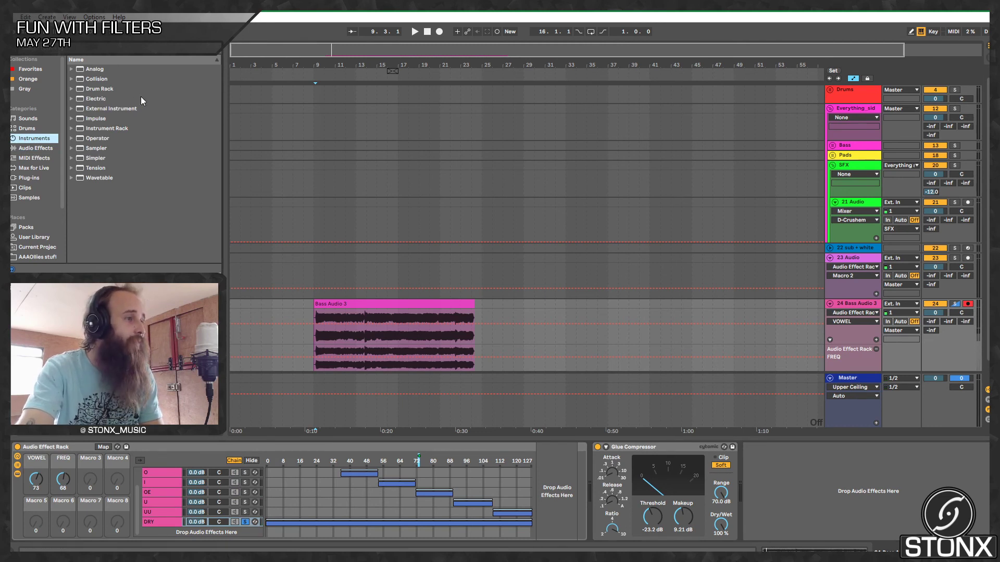
left_click(40, 148)
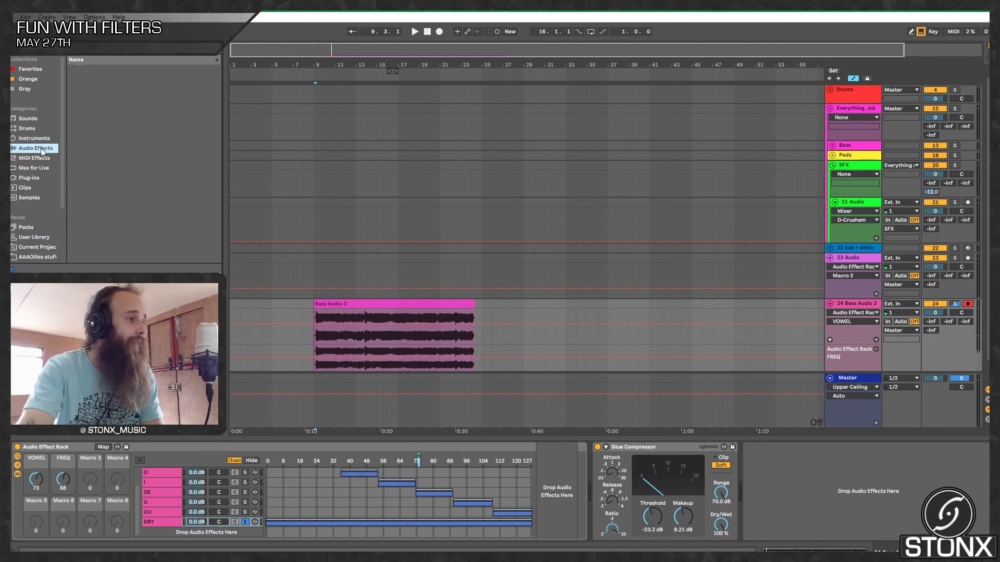
left_click(72, 87)
scroll(102, 118, "up", 3)
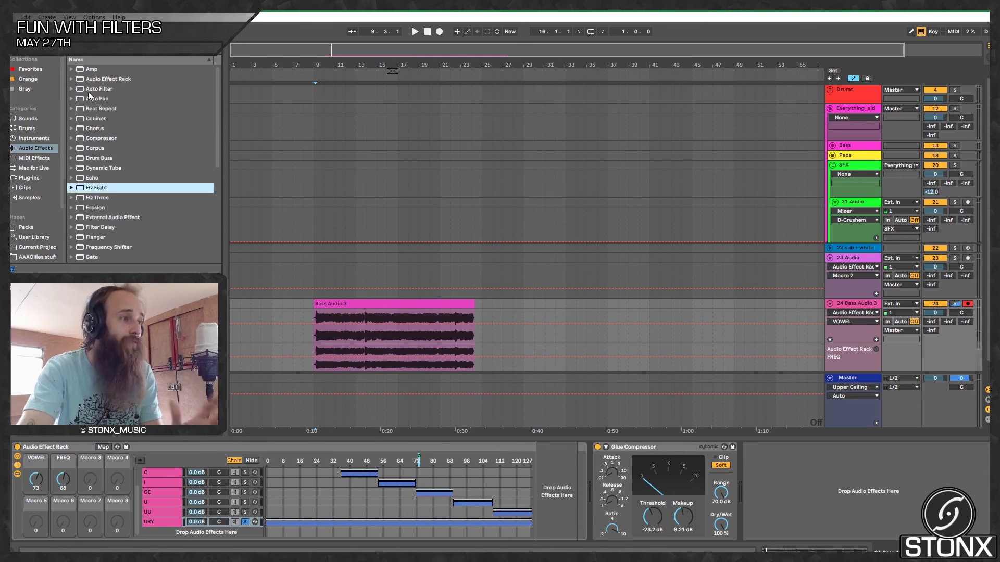
left_click(72, 88)
left_click_drag(447, 462, 547, 501)
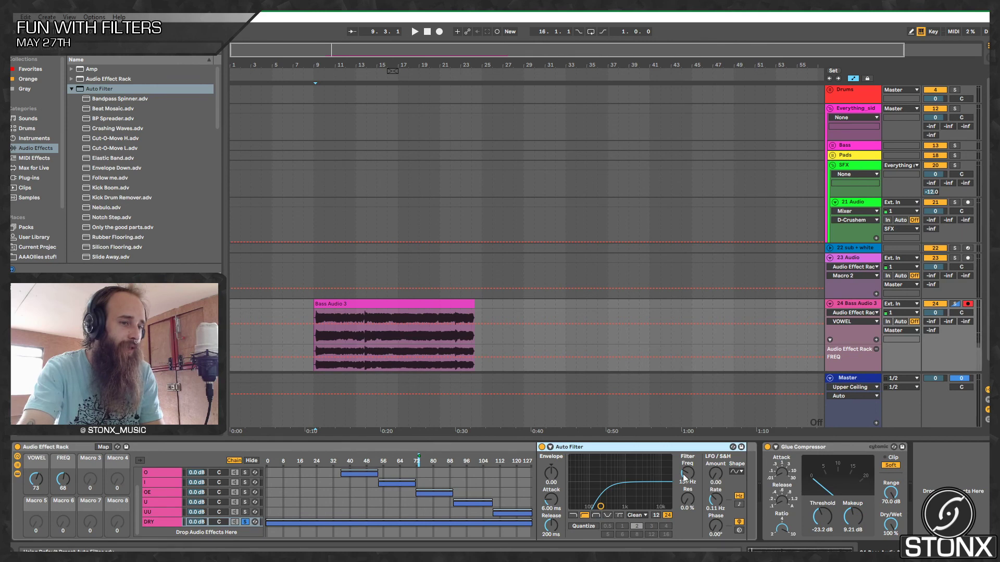
Step: Raise the Auto Filter's high-pass frequency to 472 Hz while auditioning the DRY chain, and unsolo the chain
key("space")
left_click_drag(682, 474, 682, 455)
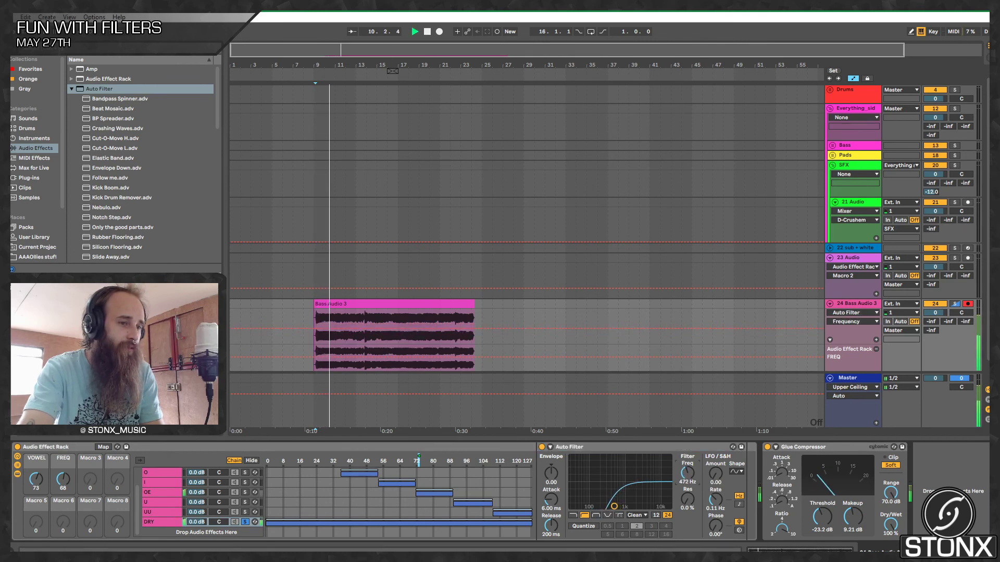
key("space")
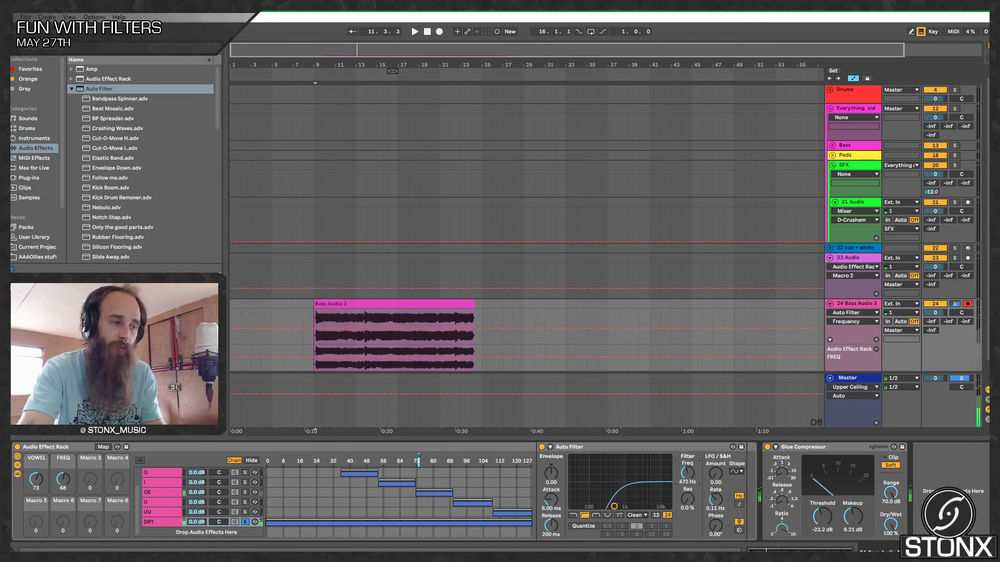
left_click(245, 522)
scroll(319, 492, "up", 2)
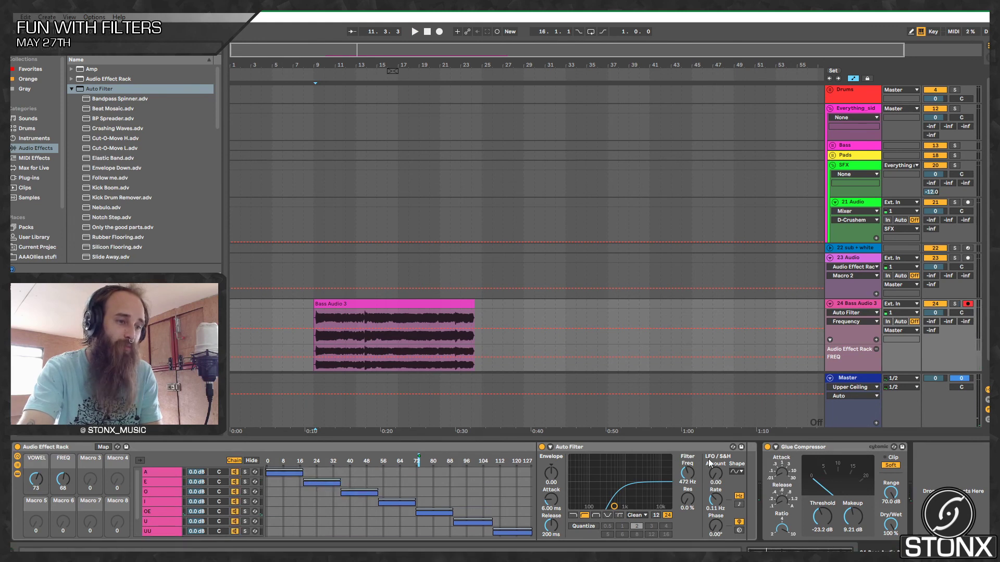
Step: Play the bass clip from bar 9 while sweeping the VOWEL and FREQ macros, and lower the DRY chain's Auto Filter frequency to 114 Hz
left_click(687, 448)
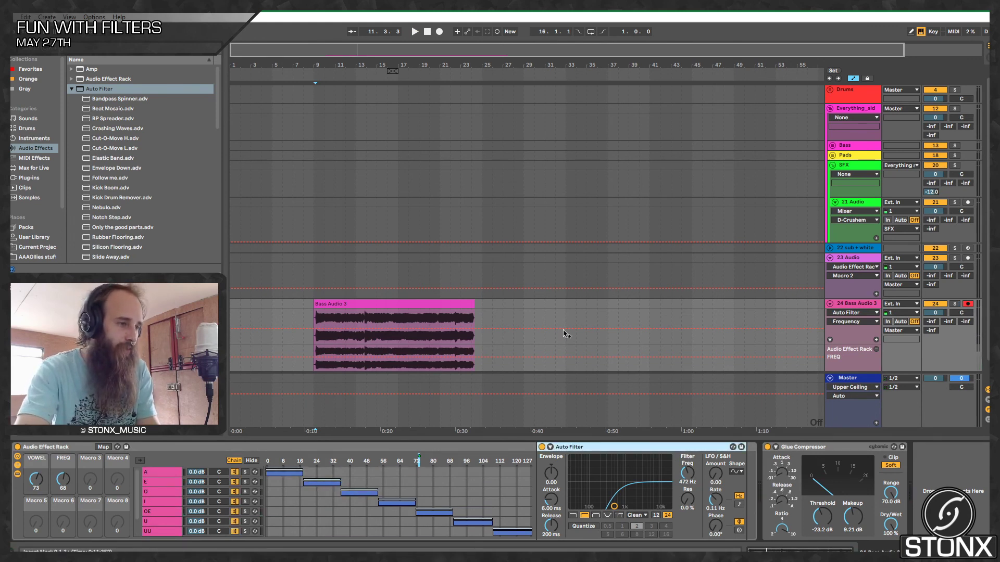
left_click(315, 316)
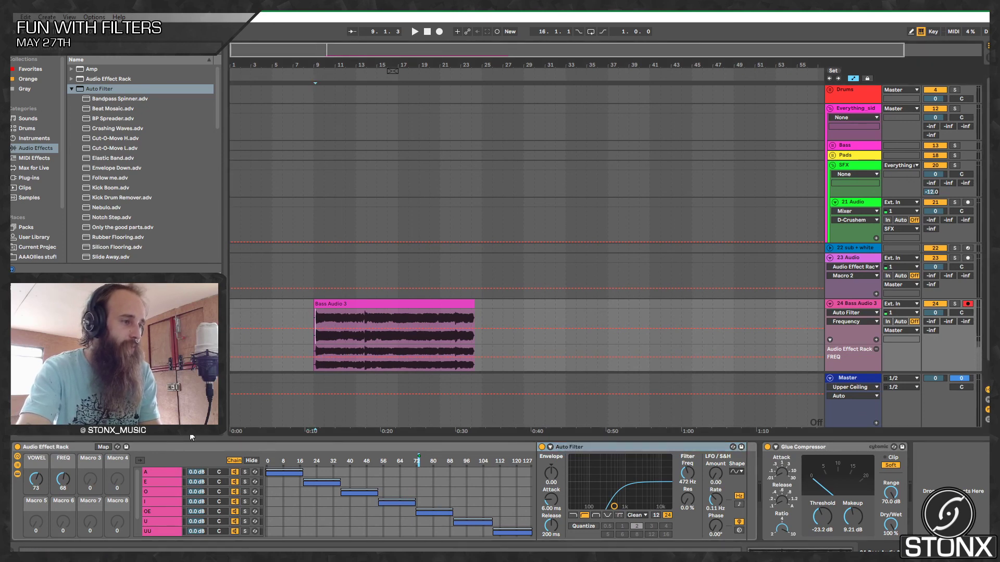
key("space")
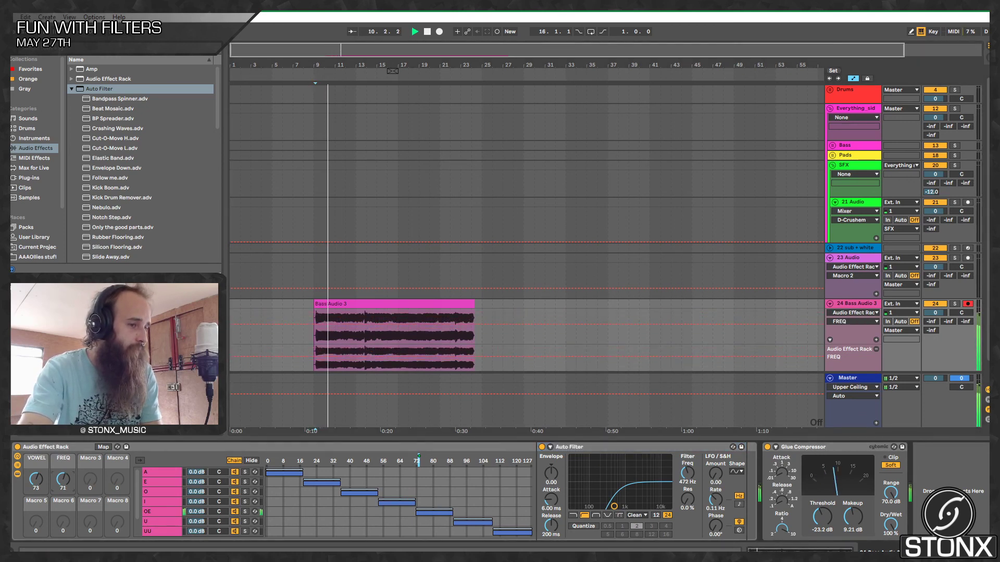
left_click_drag(37, 479, 37, 487)
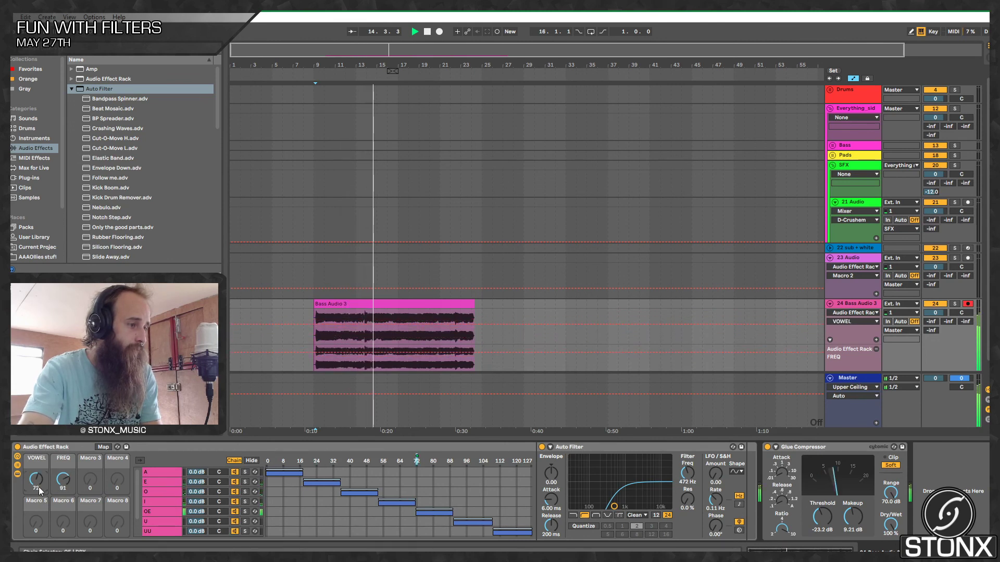
left_click_drag(37, 480, 36, 484)
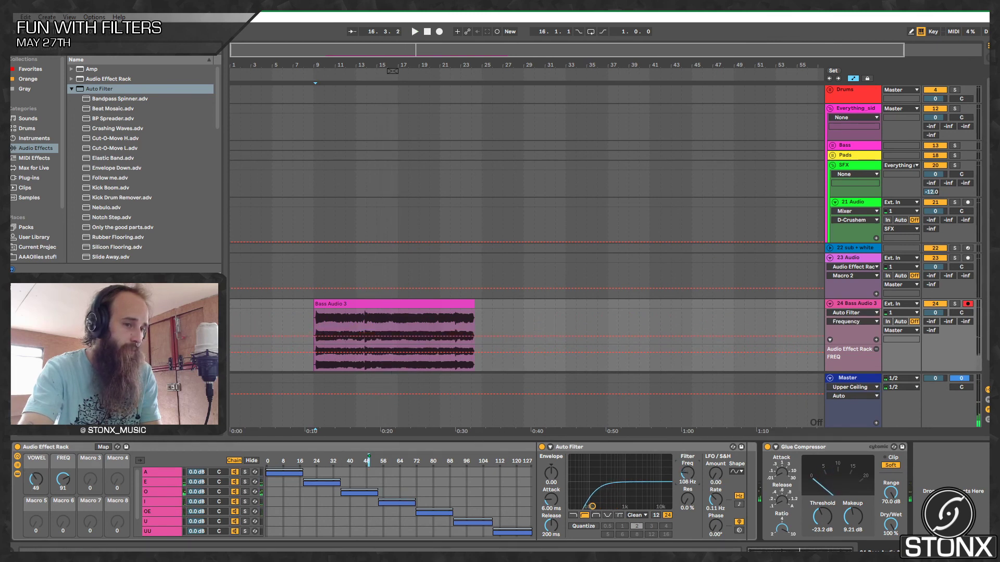
key("space")
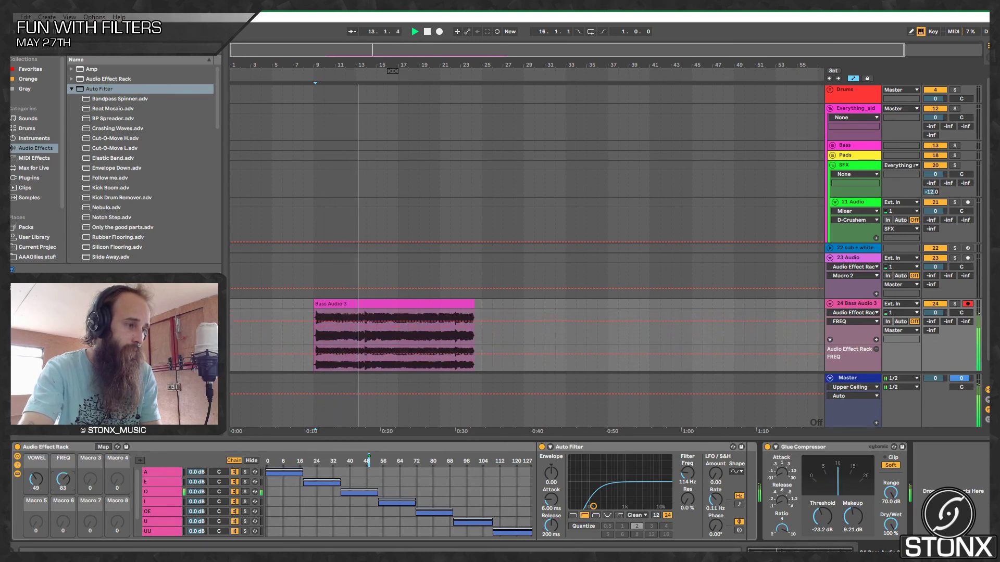
key("space")
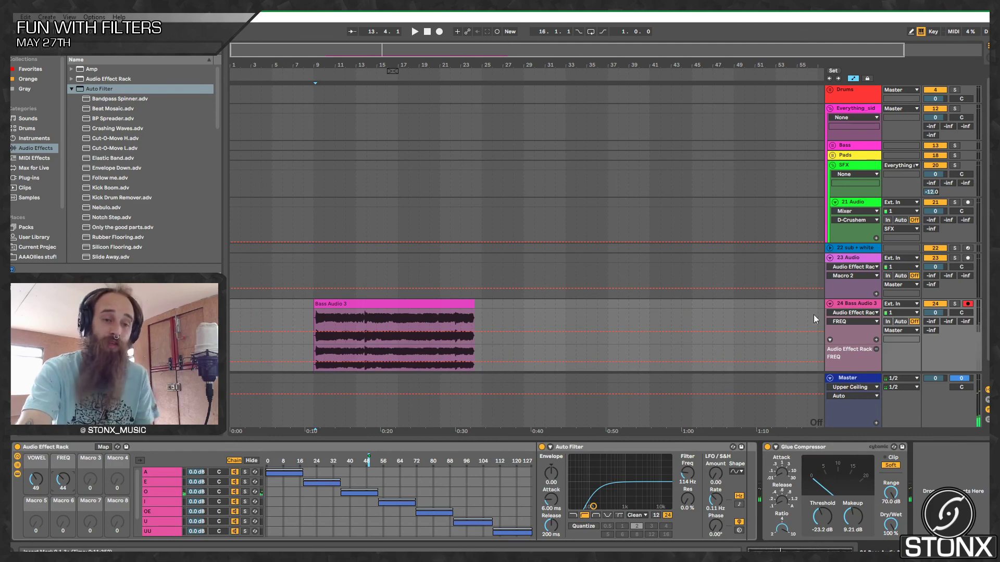
Step: Show chain A's Vocal A EQ with VOWEL set to 27 and FREQ to 57, and review the rack's macro mappings
left_click(158, 472)
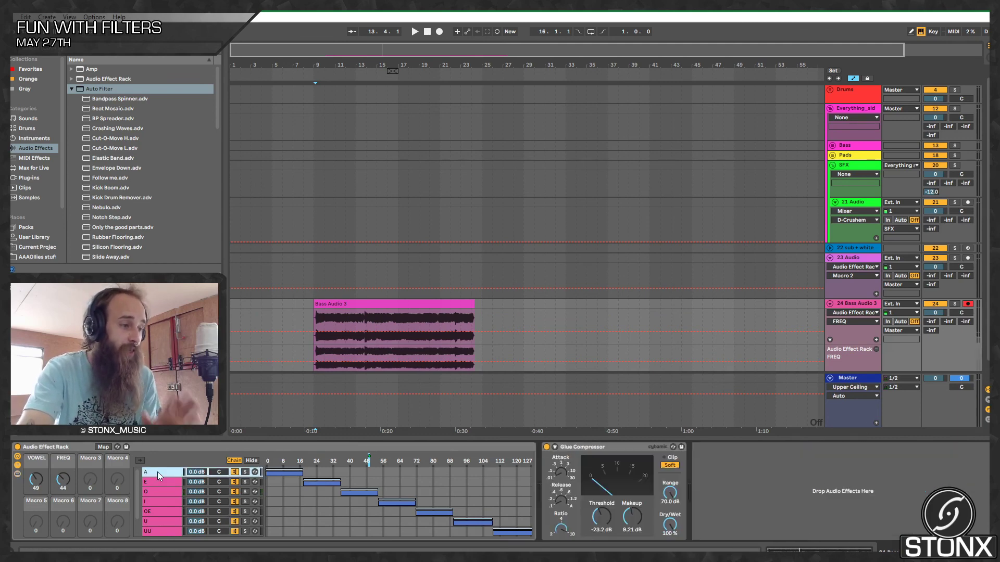
left_click(162, 474)
left_click_drag(74, 486, 36, 501)
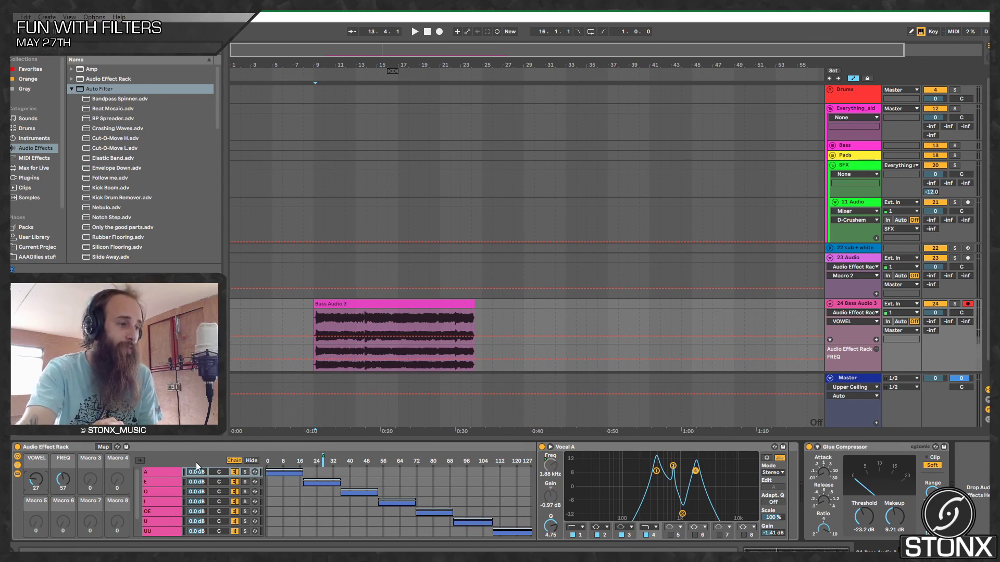
left_click(110, 447)
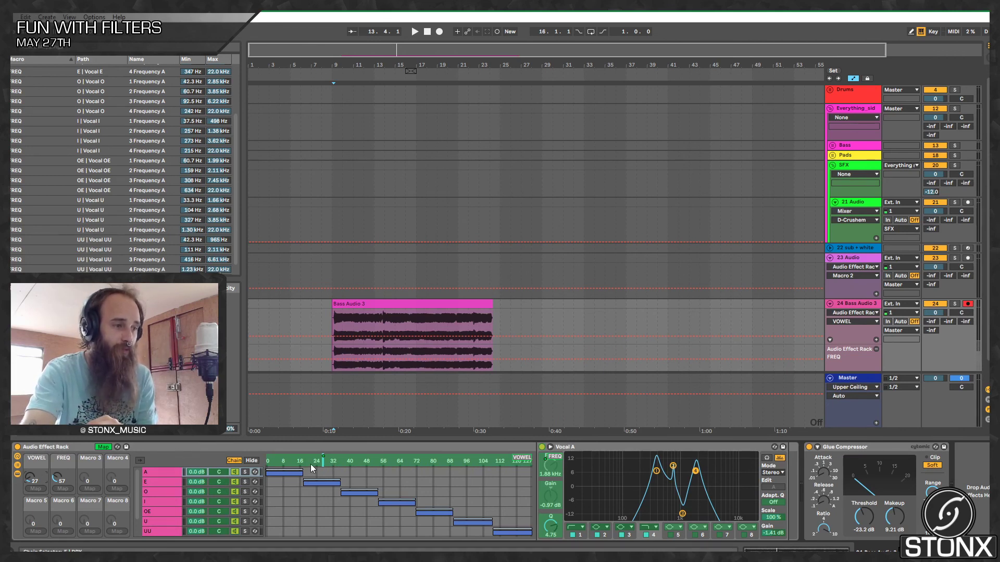
left_click(102, 447)
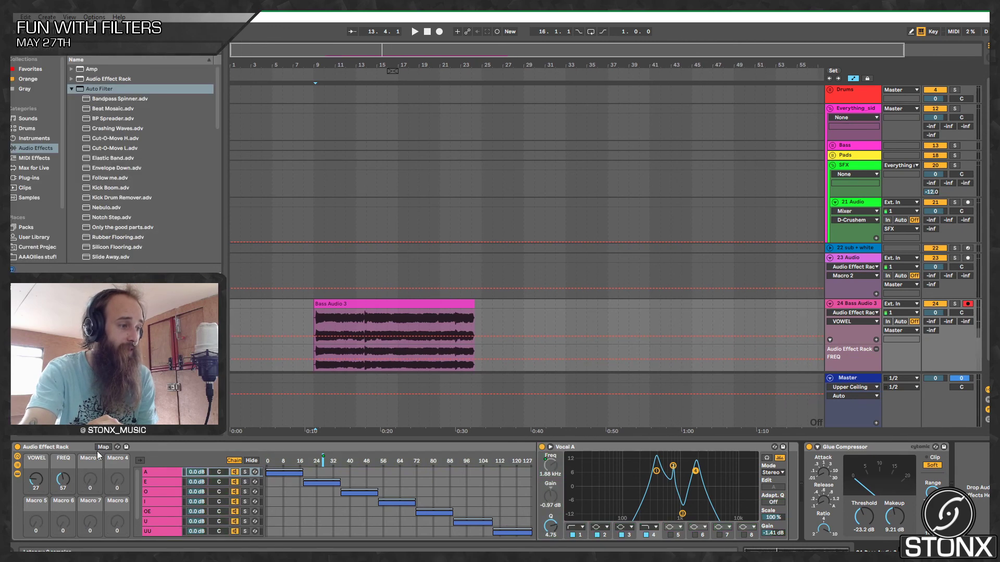